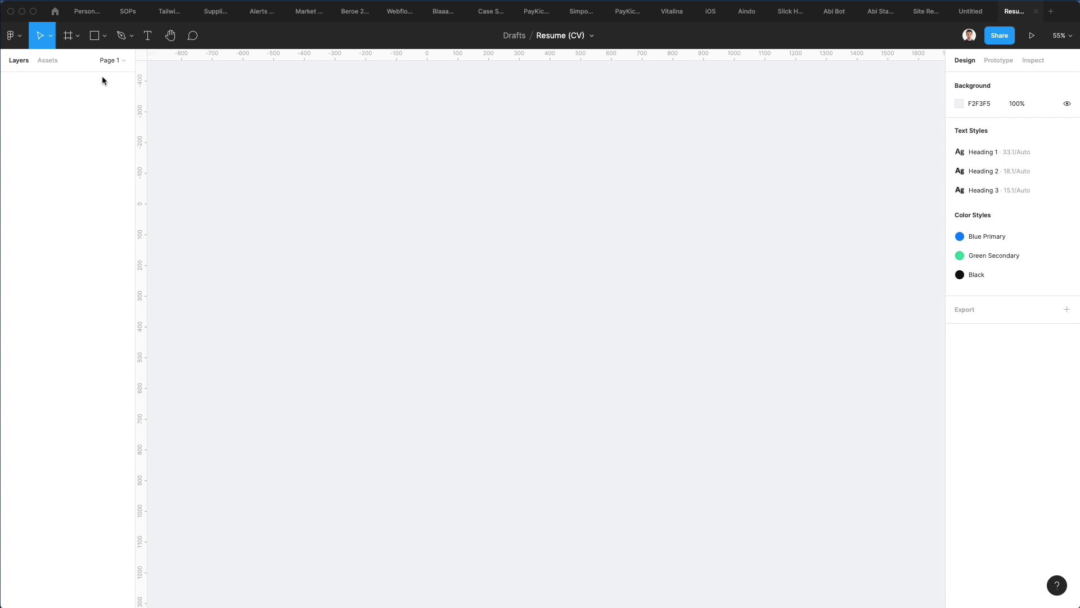
Step: Create a 595×842 A4 frame from the Paper frame presets
{"action": "left_click", "coordinate": [76, 41]}
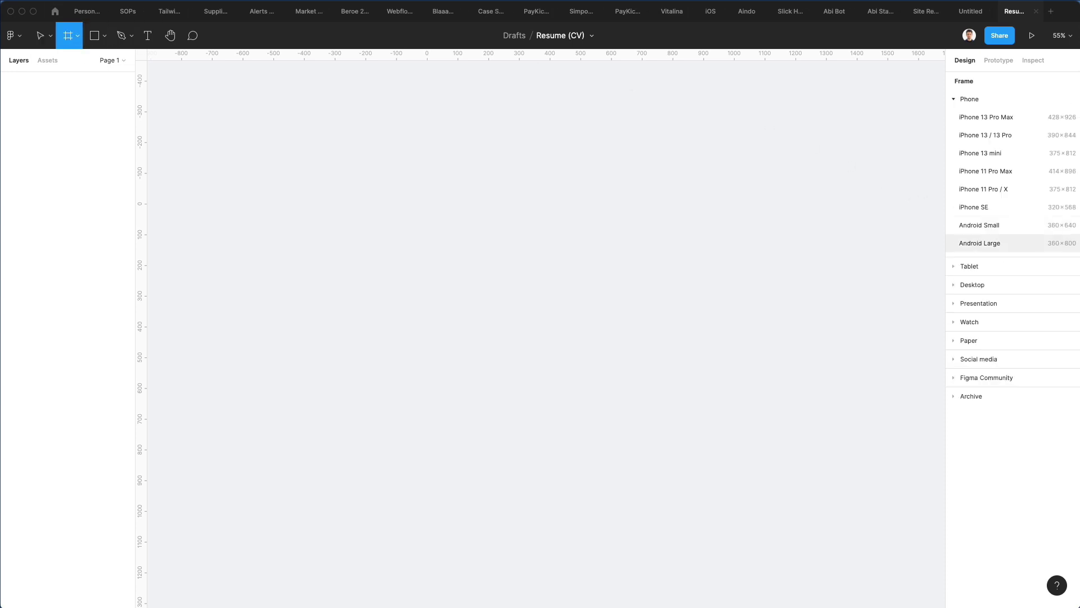
{"action": "left_click", "coordinate": [975, 340]}
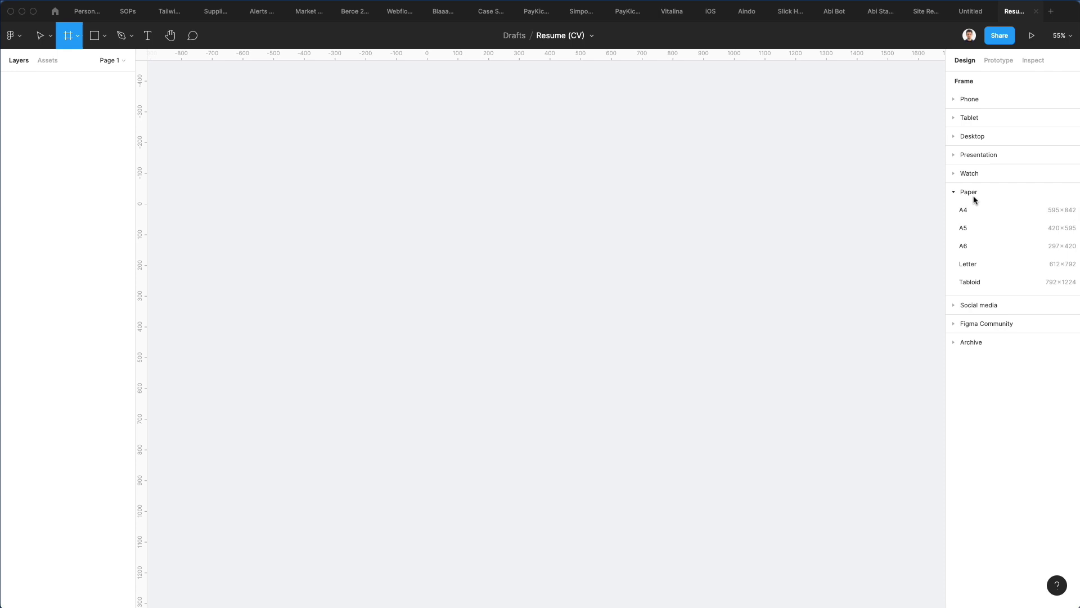
{"action": "left_click", "coordinate": [977, 210]}
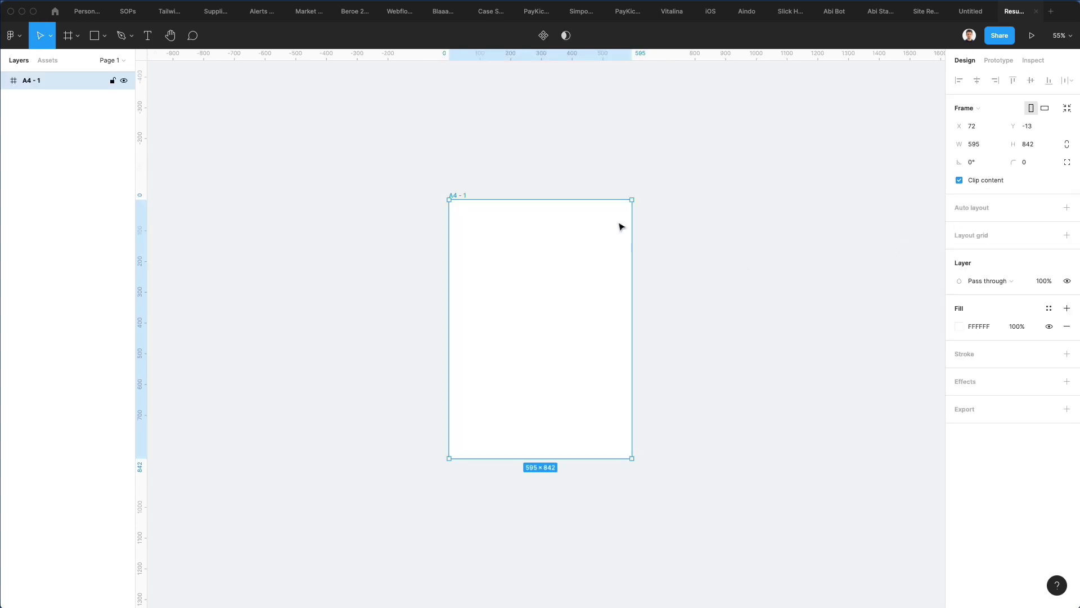
{"action": "scroll", "coordinate": [630, 249], "scroll_direction": "up", "scroll_amount": 3}
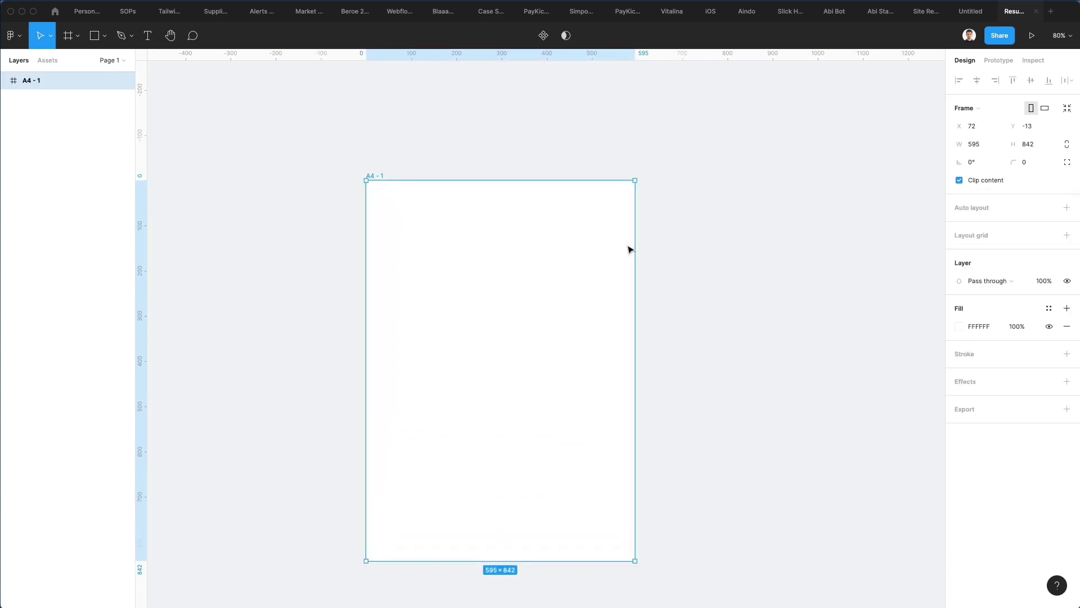
{"action": "scroll", "coordinate": [629, 248], "scroll_direction": "down", "scroll_amount": 3}
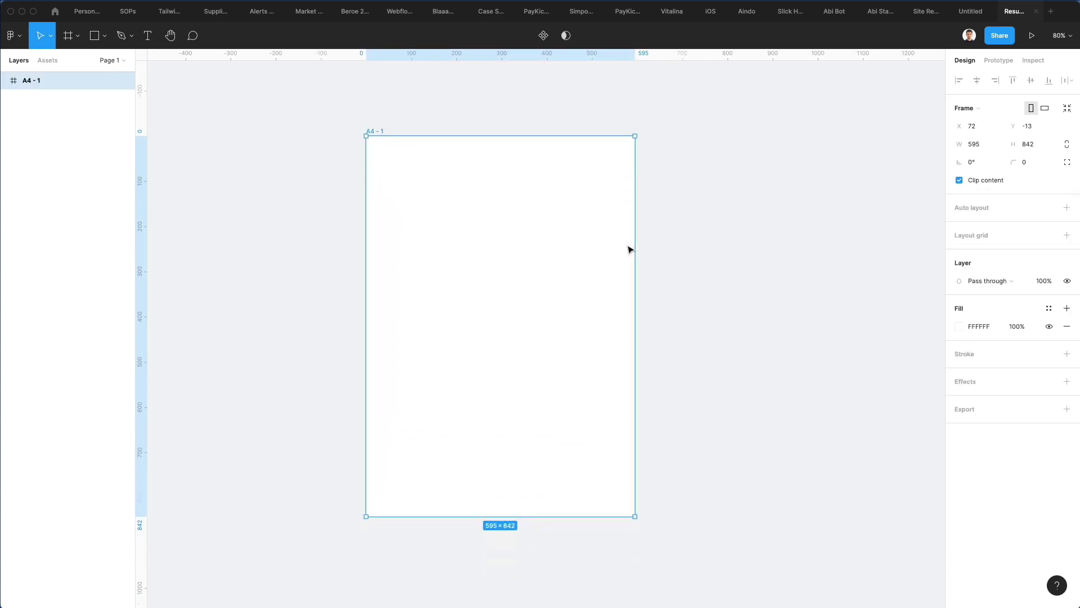
Step: Rename the A4 - 1 frame to CV
{"action": "double_click", "coordinate": [38, 86]}
{"action": "type", "text": "CV"}
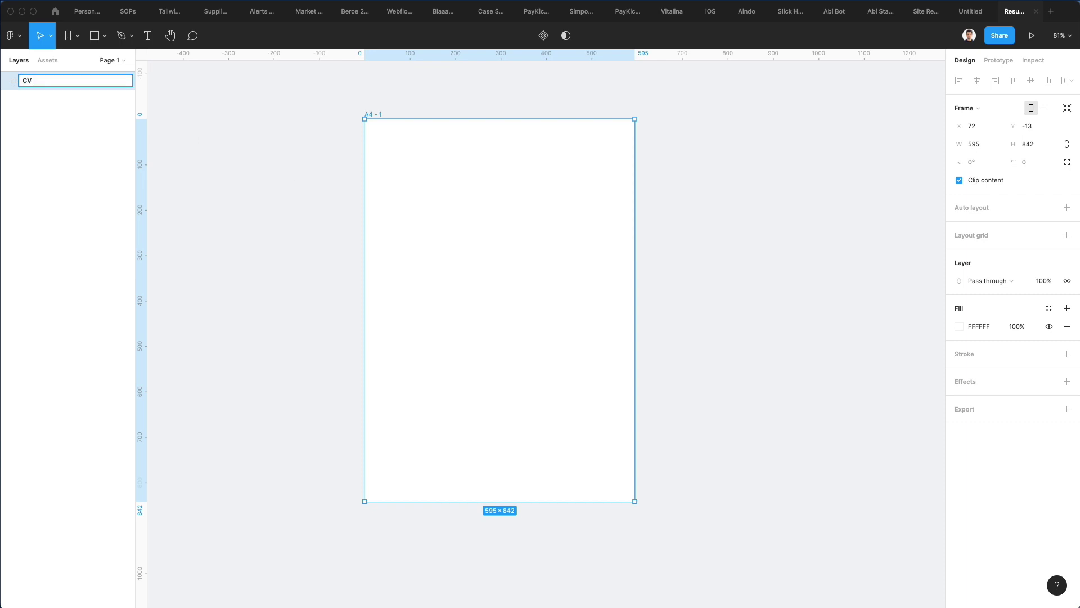
{"action": "key", "text": "Return"}
{"action": "left_click", "coordinate": [319, 199]}
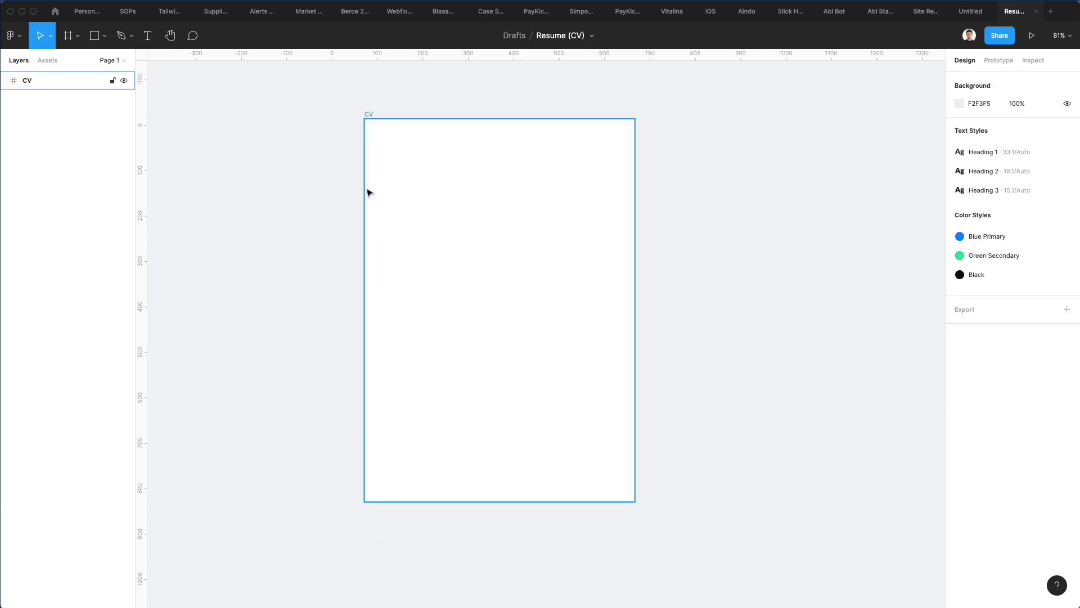
{"action": "scroll", "coordinate": [366, 190], "scroll_direction": "up", "scroll_amount": 3}
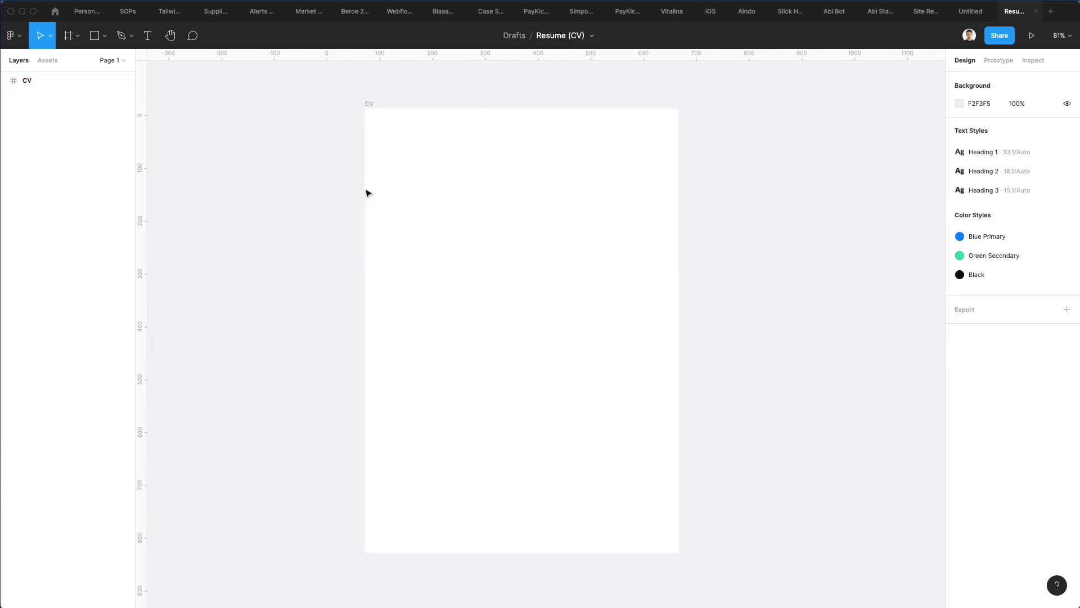
Step: Draw a 595-wide header rectangle across the frame top and fill it EEEFF4
{"action": "left_click", "coordinate": [95, 36]}
{"action": "mouse_move", "coordinate": [365, 108]}
{"action": "left_mouse_down"}
{"action": "mouse_move", "coordinate": [398, 129]}
{"action": "mouse_move", "coordinate": [610, 174]}
{"action": "mouse_move", "coordinate": [678, 174]}
{"action": "mouse_move", "coordinate": [680, 192]}
{"action": "mouse_move", "coordinate": [680, 178]}
{"action": "left_mouse_up"}
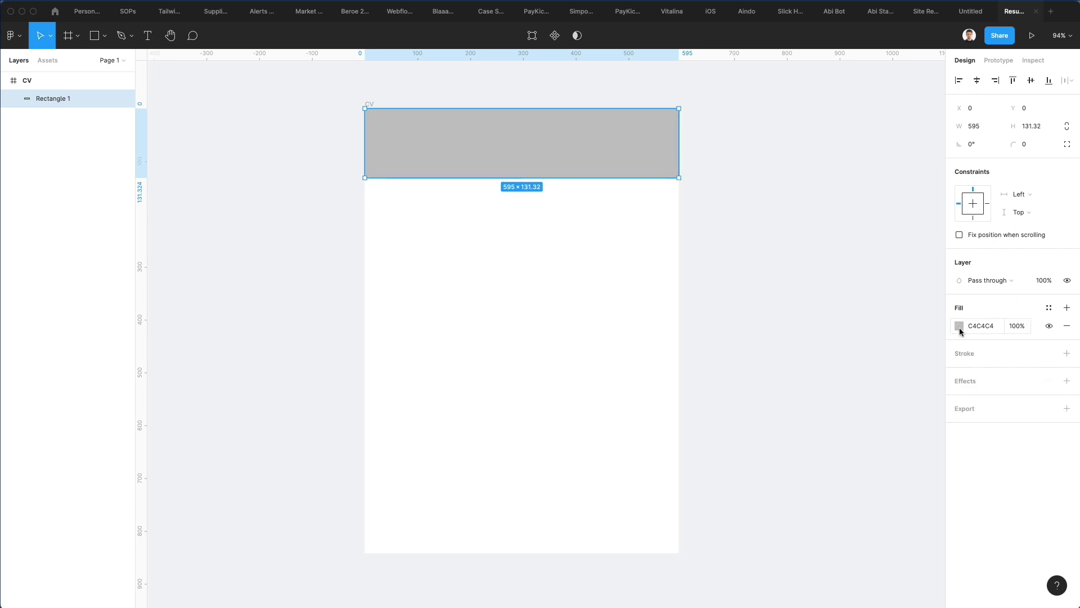
{"action": "left_click", "coordinate": [959, 326]}
{"action": "left_click", "coordinate": [901, 475]}
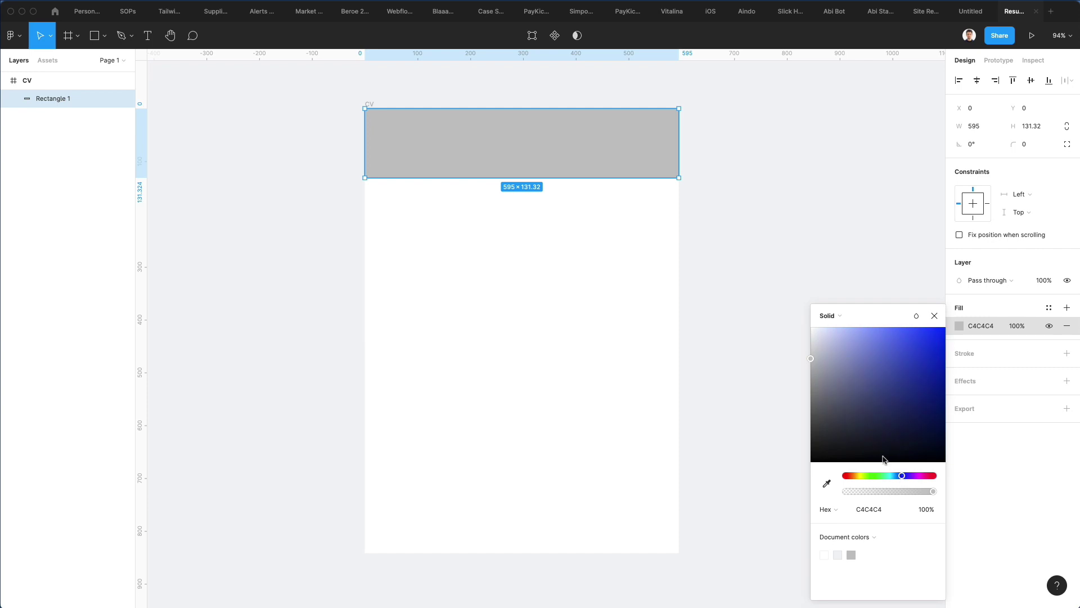
{"action": "left_click", "coordinate": [812, 330]}
{"action": "left_click_drag", "start_coordinate": [812, 330], "coordinate": [815, 336]}
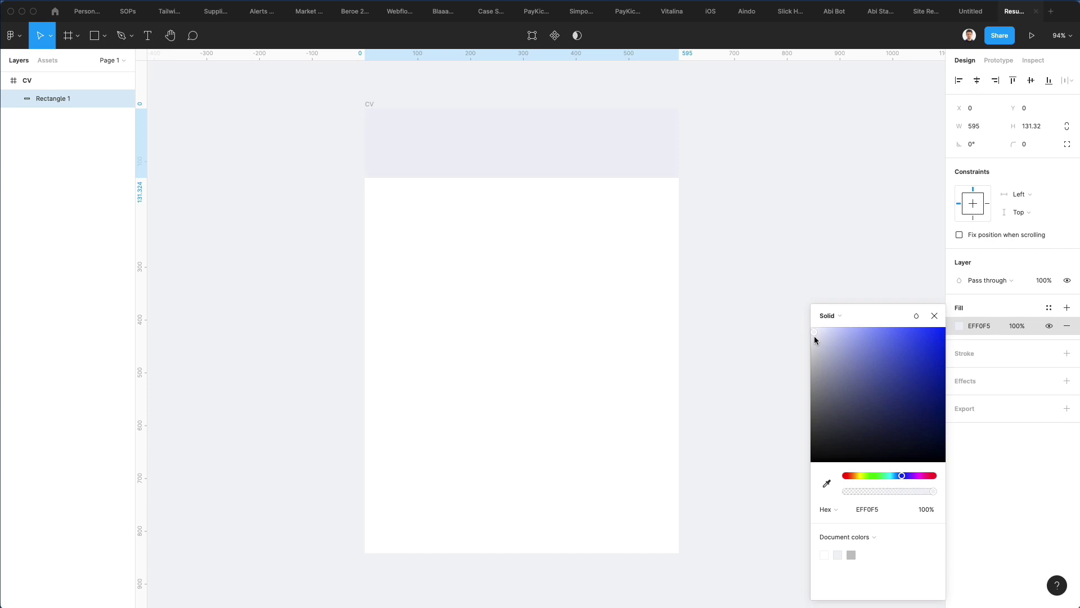
{"action": "left_click", "coordinate": [410, 219]}
{"action": "scroll", "coordinate": [548, 133], "scroll_direction": "up", "scroll_amount": 5}
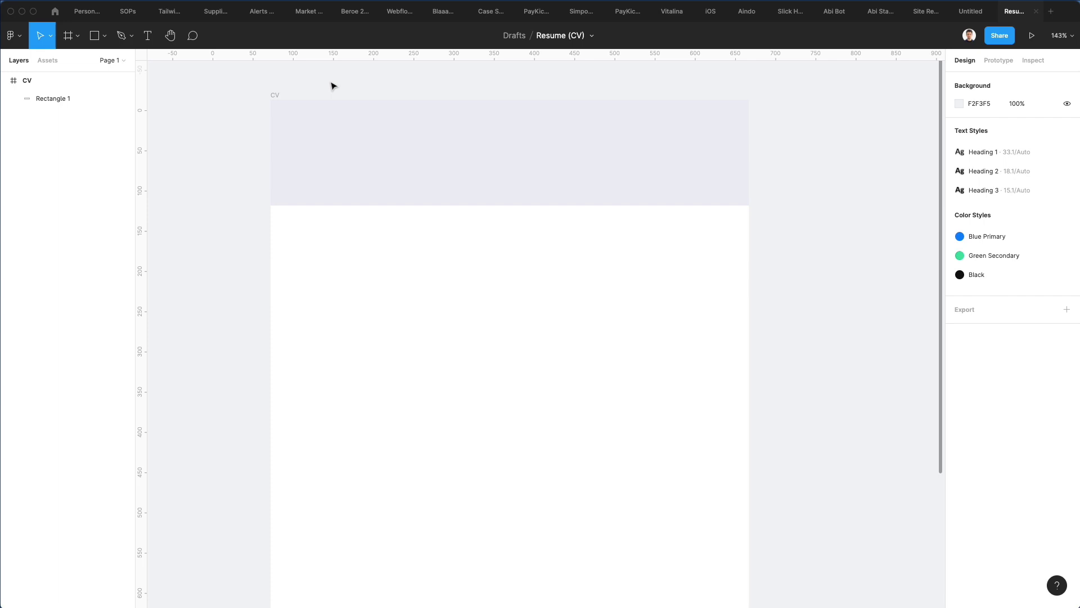
{"action": "left_click", "coordinate": [275, 96]}
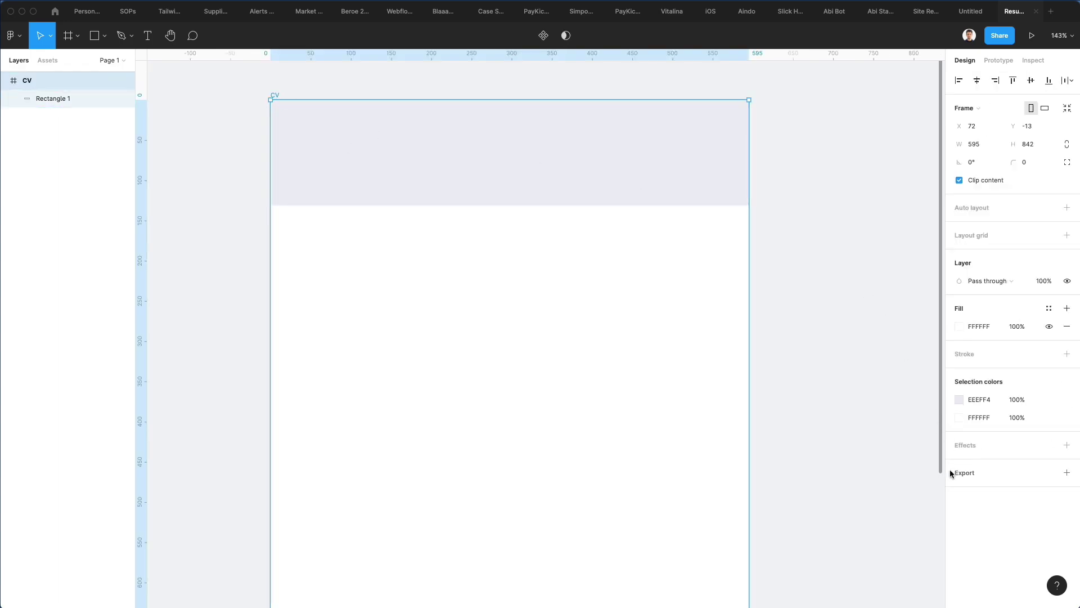
Step: Add a drop shadow to the CV frame with blur 64 and 12% opacity
{"action": "left_click", "coordinate": [955, 445]}
{"action": "scroll", "coordinate": [801, 381], "scroll_direction": "down", "scroll_amount": 3}
{"action": "left_click", "coordinate": [958, 463]}
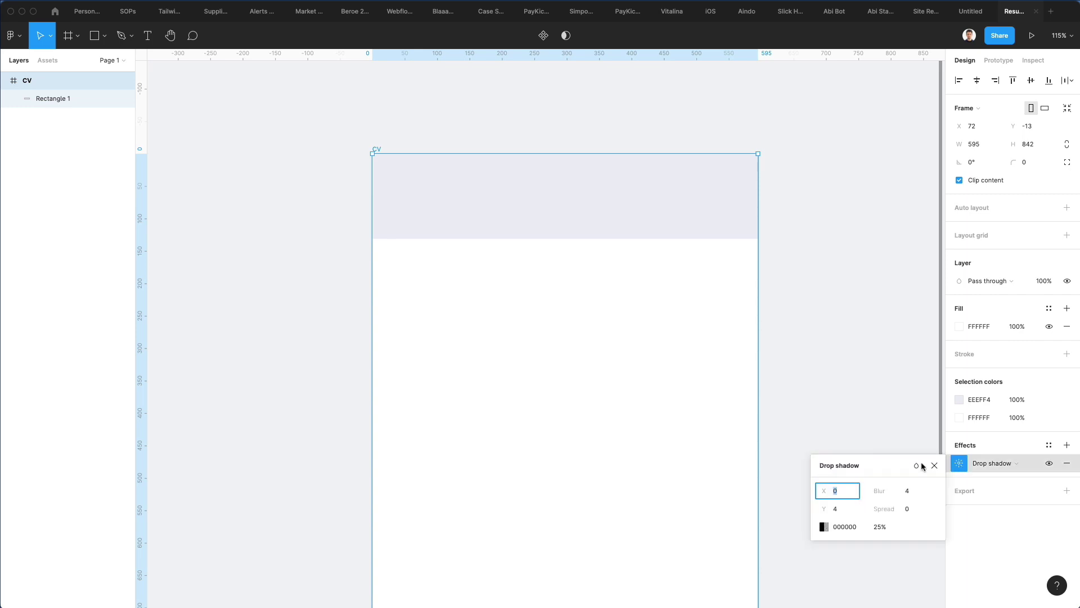
{"action": "left_click", "coordinate": [907, 490]}
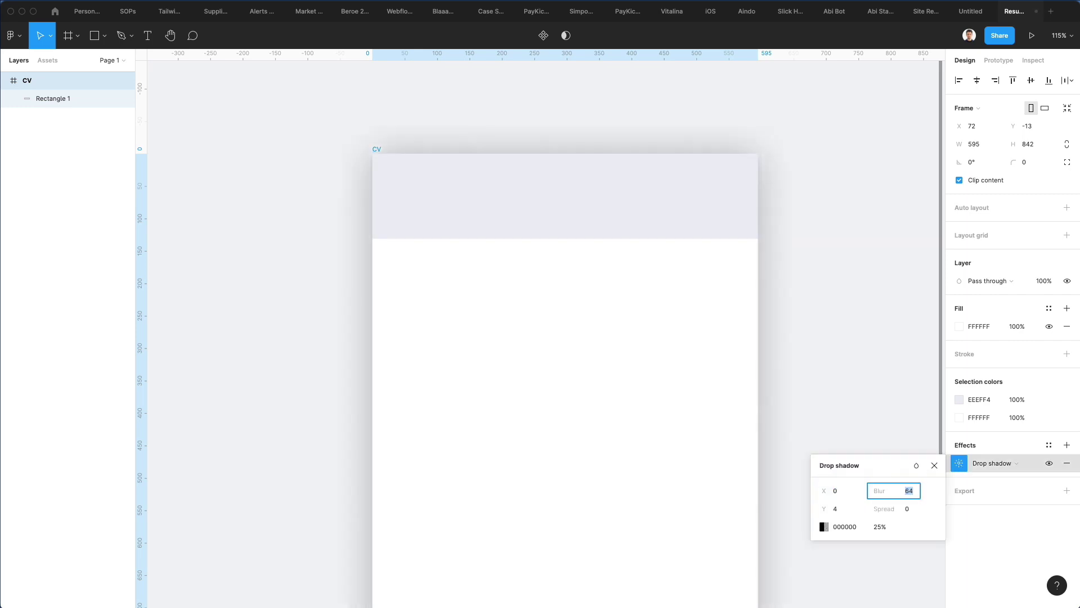
{"action": "left_click", "coordinate": [880, 526]}
{"action": "type", "text": "15"}
{"action": "key", "text": "Return"}
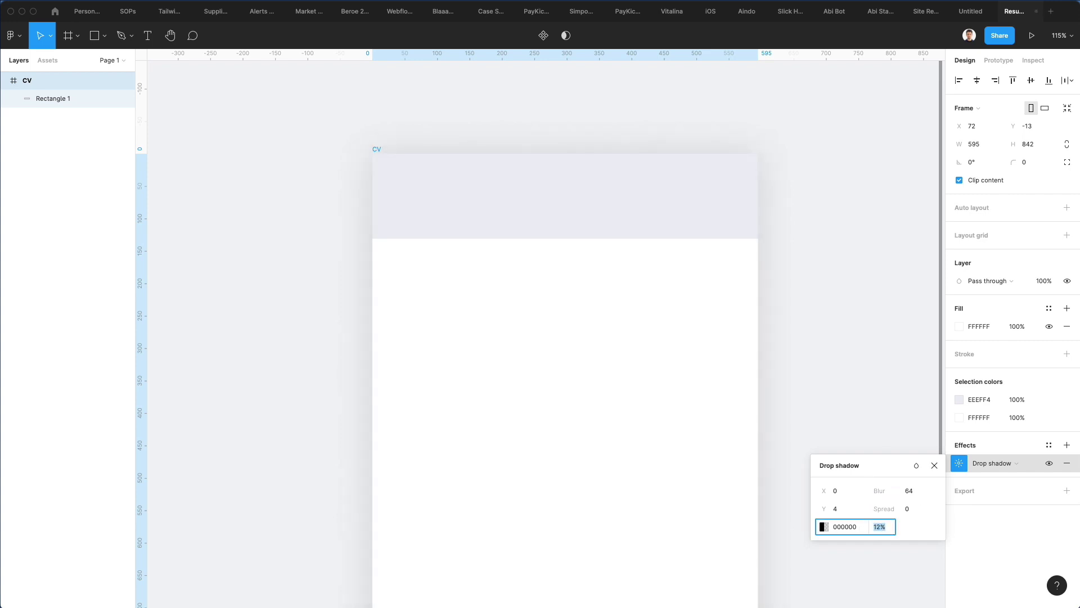
{"action": "key", "text": "Up"}
{"action": "key", "text": "Return"}
{"action": "scroll", "coordinate": [572, 357], "scroll_direction": "down", "scroll_amount": 2}
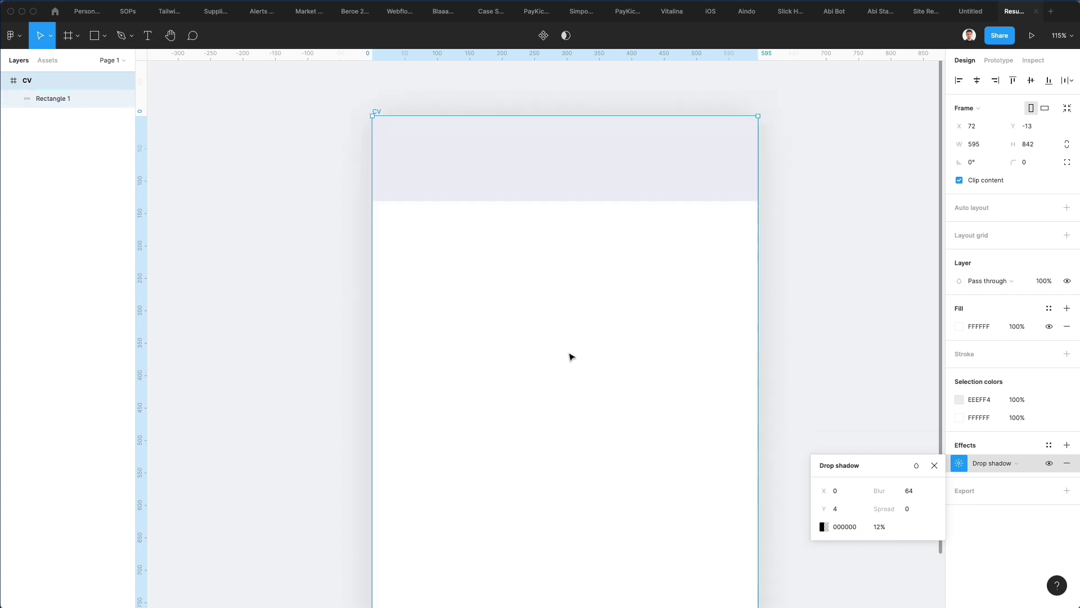
Step: Round the CV frame's corners to a 3 px radius
{"action": "left_click_drag", "start_coordinate": [1013, 163], "coordinate": [1046, 166]}
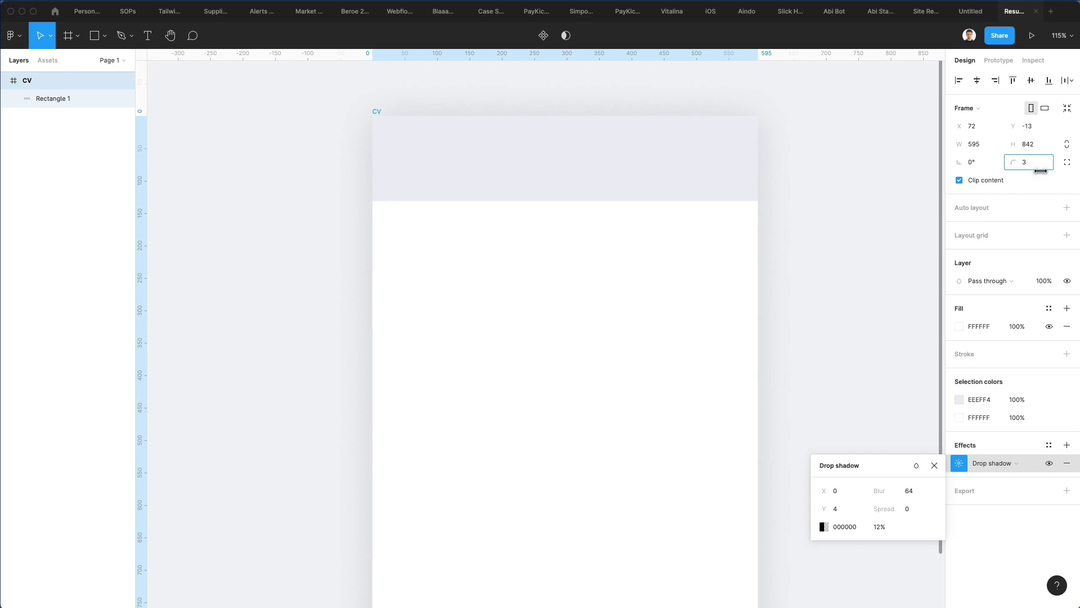
{"action": "left_click", "coordinate": [702, 248]}
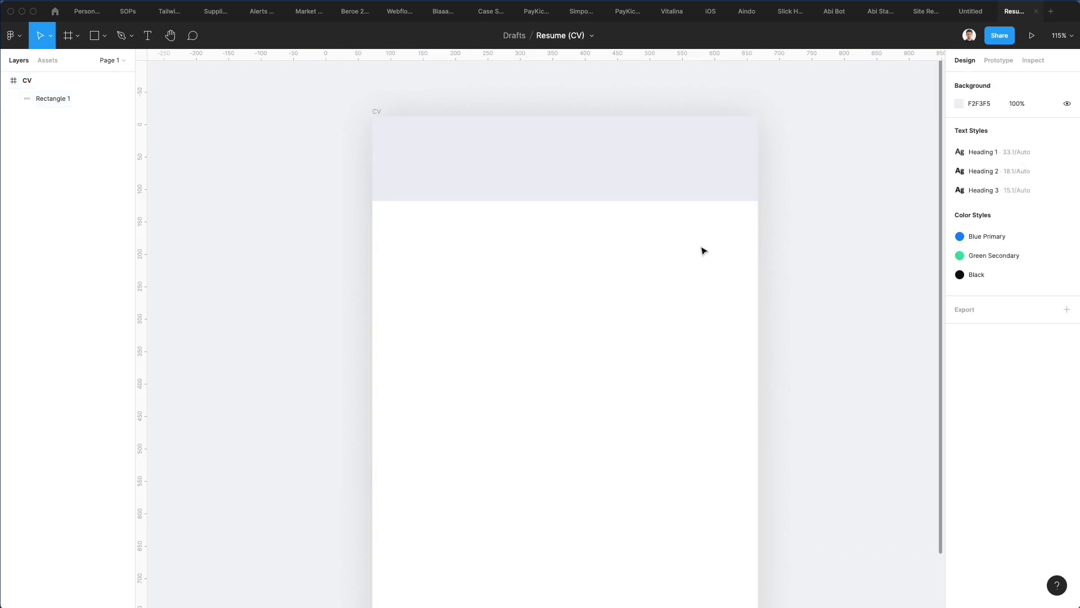
{"action": "scroll", "coordinate": [705, 249], "scroll_direction": "down", "scroll_amount": 1}
{"action": "scroll", "coordinate": [705, 250], "scroll_direction": "up", "scroll_amount": 2}
{"action": "scroll", "coordinate": [625, 233], "scroll_direction": "up", "scroll_amount": 1}
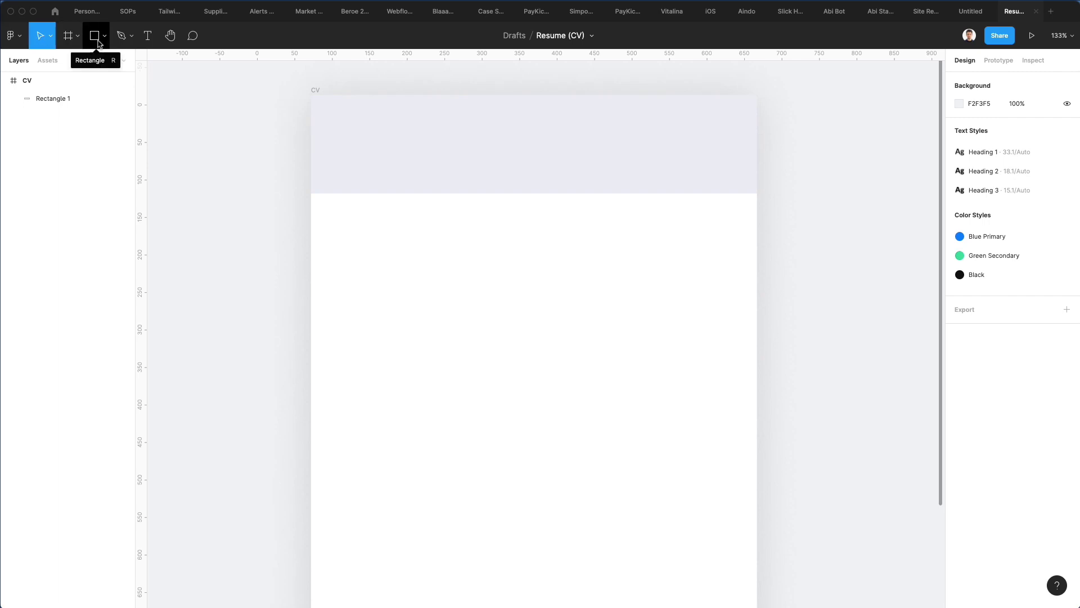
Step: Draw a circle straddling the header's bottom edge and centre it horizontally
{"action": "left_click", "coordinate": [97, 43]}
{"action": "left_click", "coordinate": [106, 37]}
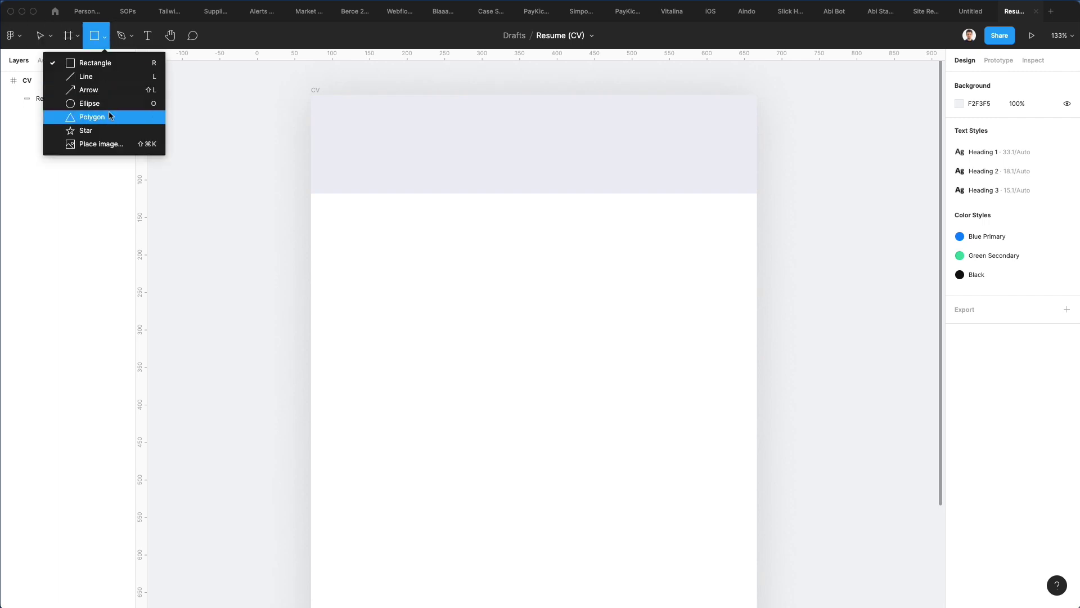
{"action": "left_click", "coordinate": [100, 104]}
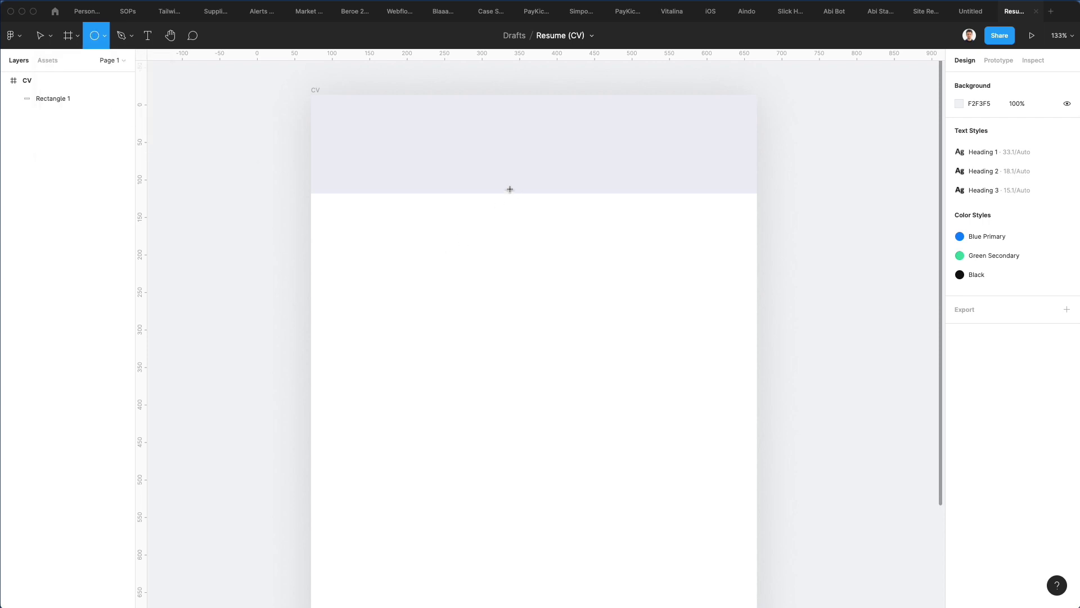
{"action": "left_click_drag", "start_coordinate": [482, 157], "coordinate": [566, 237]}
{"action": "mouse_move", "coordinate": [508, 198]}
{"action": "left_mouse_down"}
{"action": "mouse_move", "coordinate": [521, 193]}
{"action": "mouse_move", "coordinate": [512, 195]}
{"action": "left_mouse_up"}
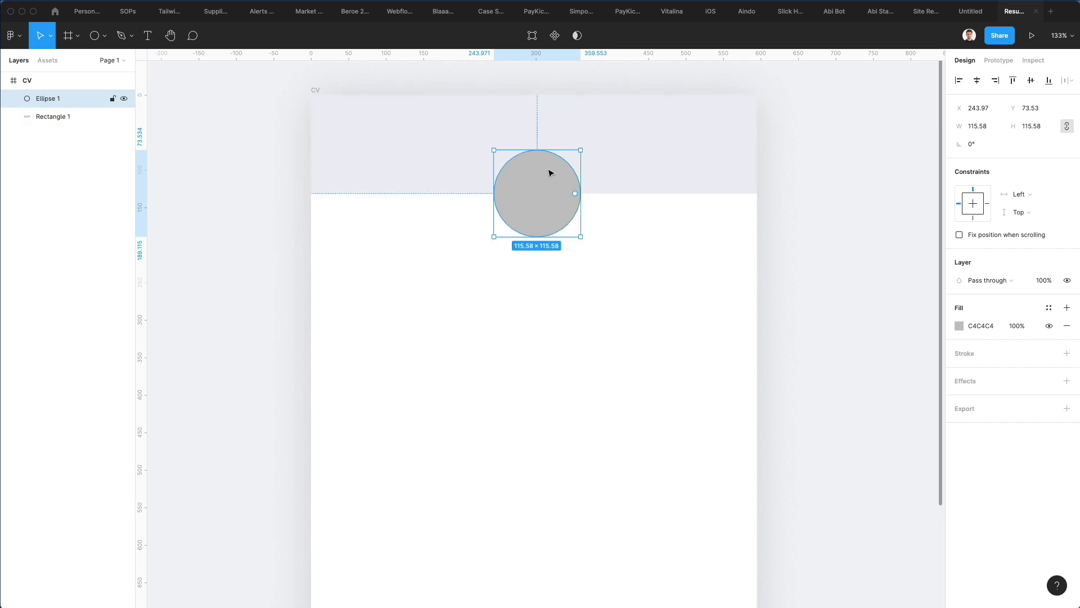
{"action": "left_click", "coordinate": [976, 80]}
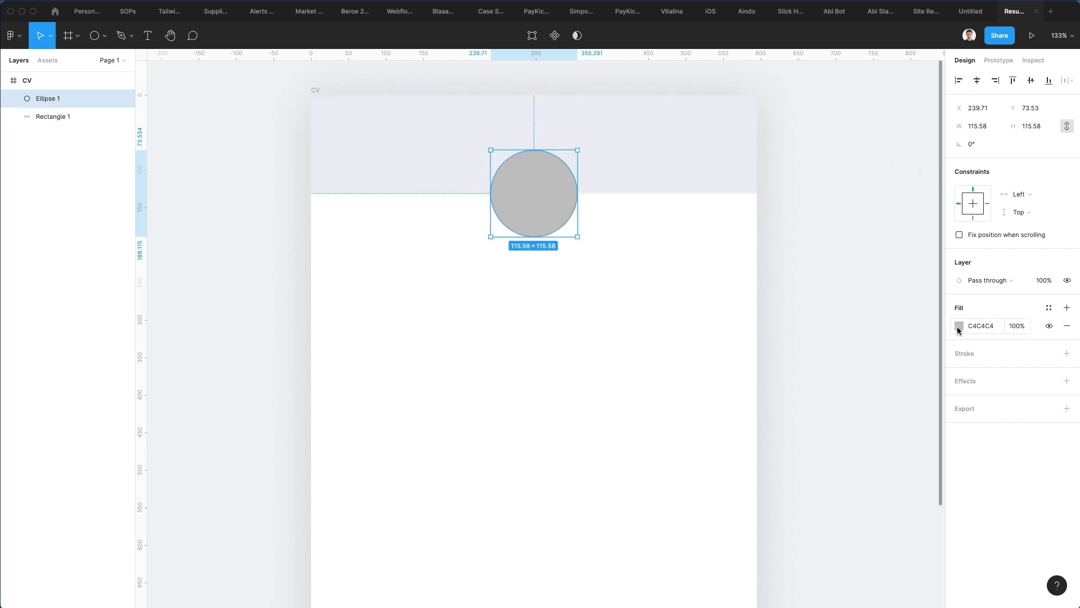
Step: Fill the circle lavender DADDEC, starting from the header's sampled colour
{"action": "left_click", "coordinate": [959, 327]}
{"action": "key", "text": "i"}
{"action": "left_click", "coordinate": [613, 159]}
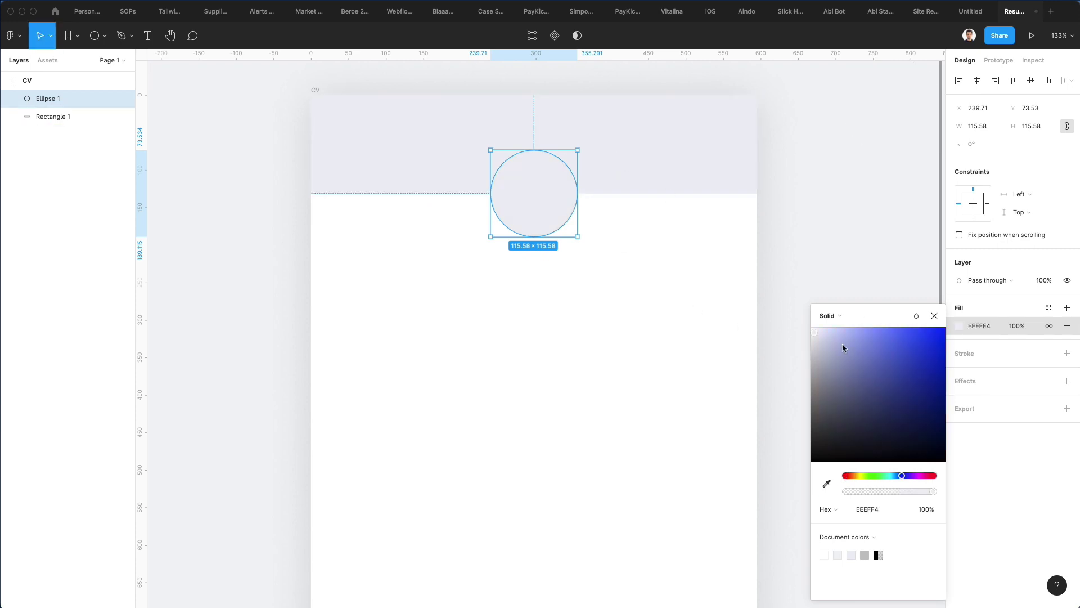
{"action": "left_click", "coordinate": [821, 338]}
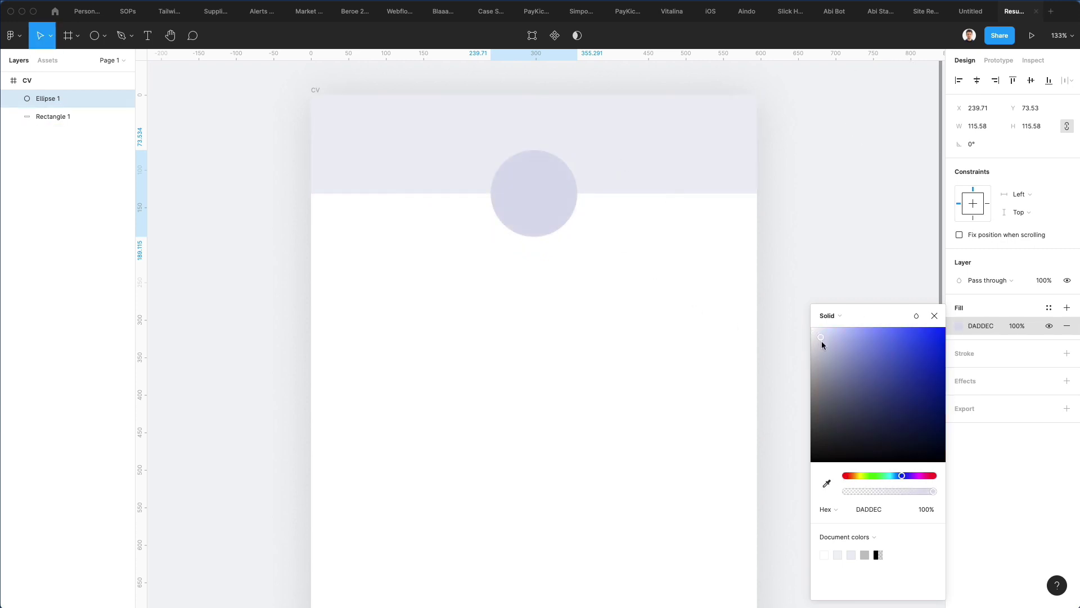
{"action": "left_click", "coordinate": [591, 329]}
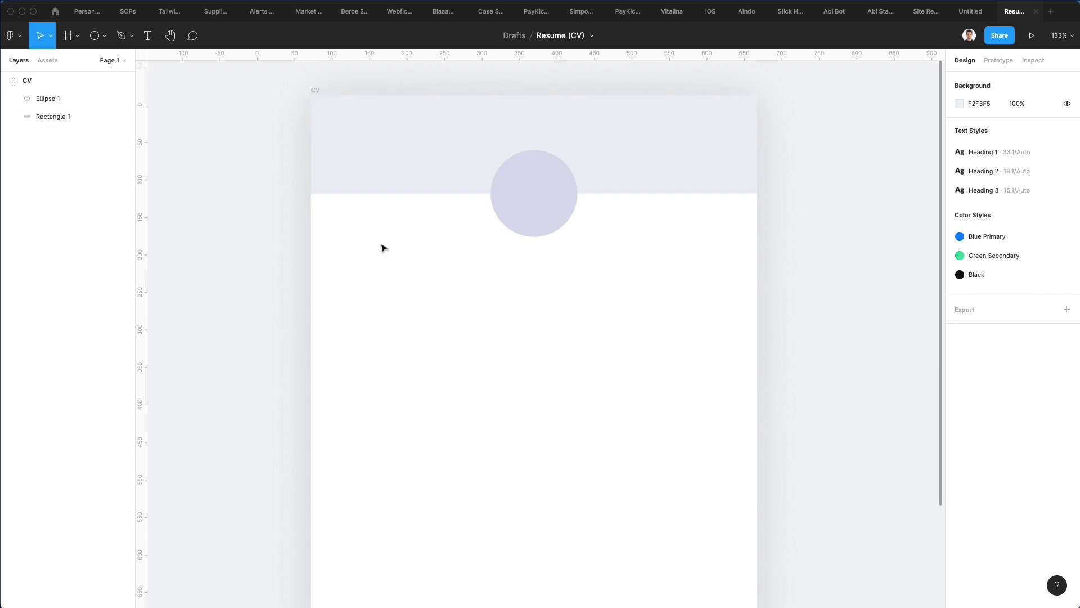
Step: Add a layout grid to the CV frame
{"action": "left_click", "coordinate": [318, 92]}
{"action": "scroll", "coordinate": [321, 94], "scroll_direction": "down", "scroll_amount": 3}
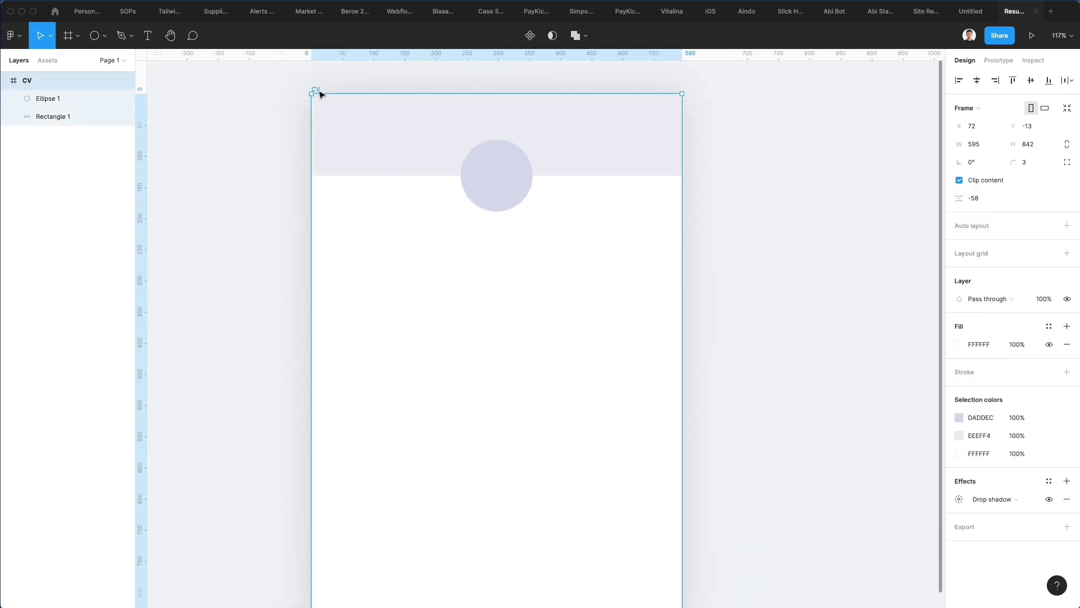
{"action": "scroll", "coordinate": [320, 94], "scroll_direction": "left", "scroll_amount": 1}
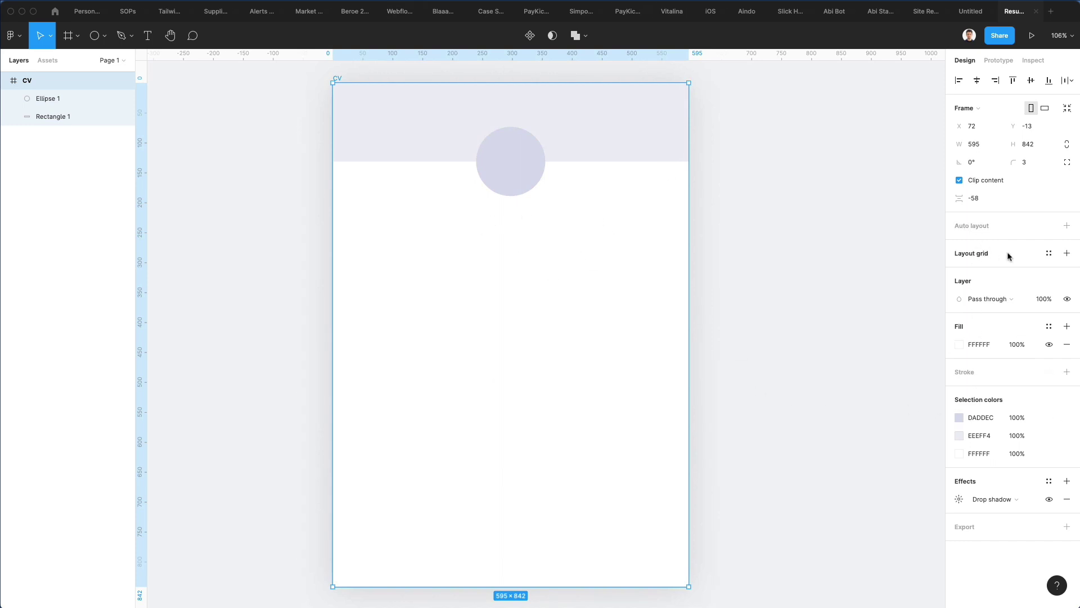
{"action": "left_click", "coordinate": [1067, 255]}
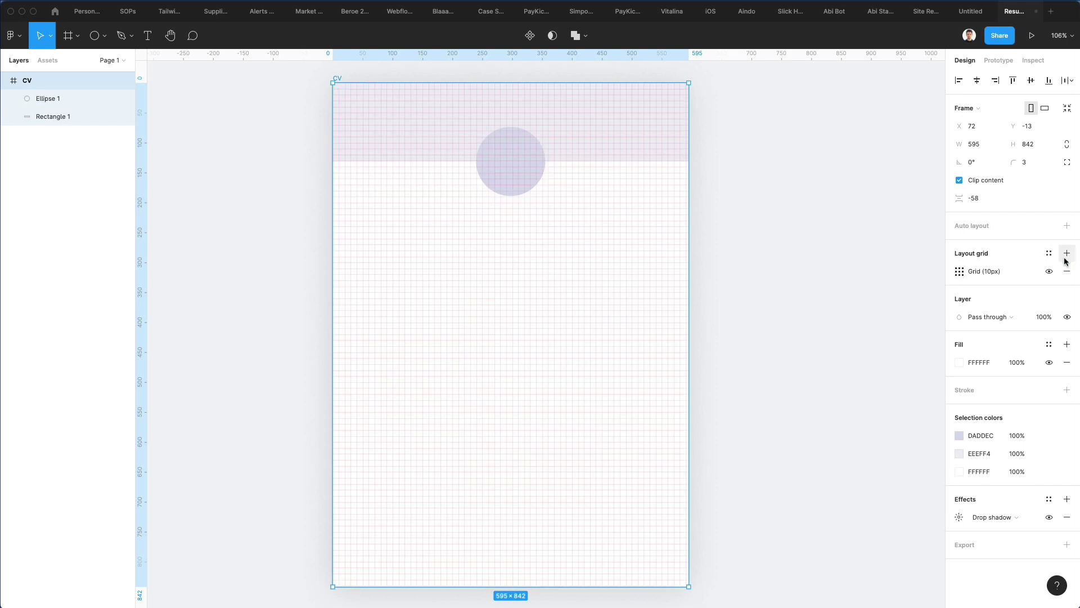
{"action": "left_click", "coordinate": [964, 275]}
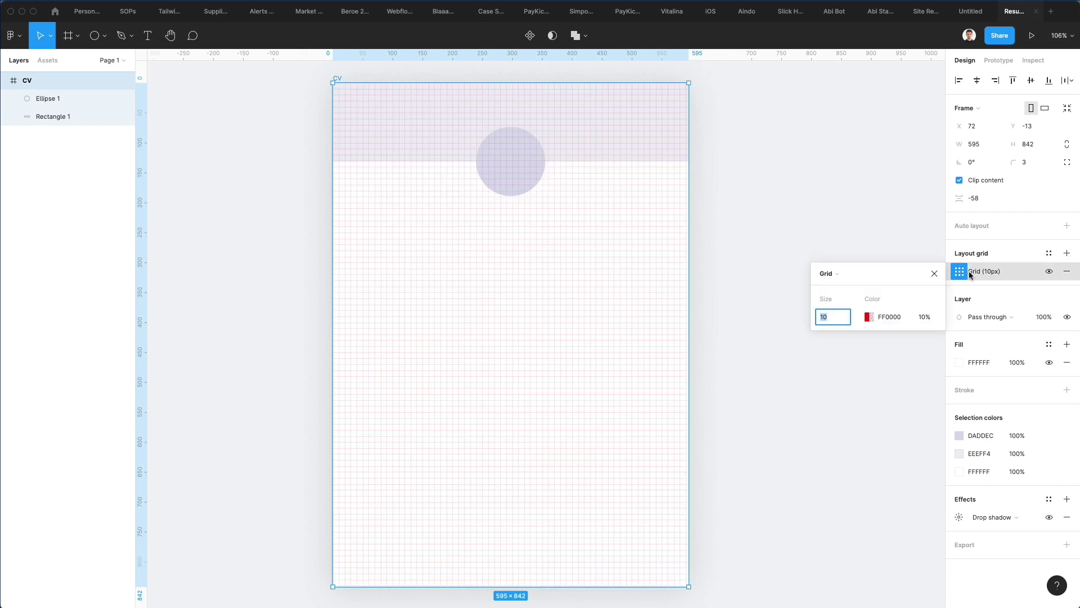
{"action": "left_click", "coordinate": [849, 277]}
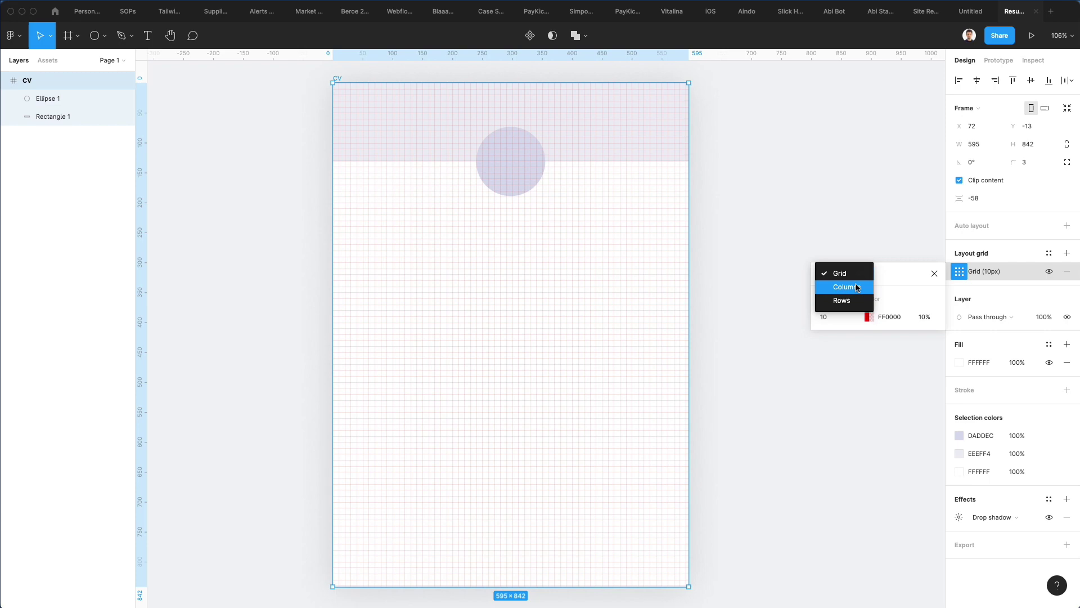
{"action": "left_click", "coordinate": [844, 287]}
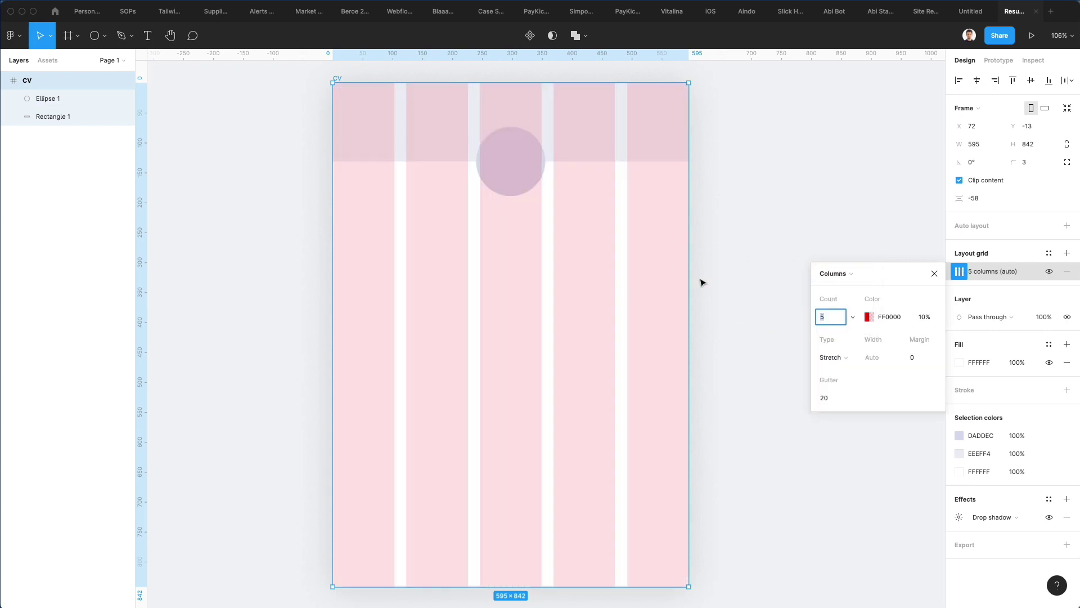
{"action": "left_click", "coordinate": [849, 273]}
{"action": "left_click", "coordinate": [839, 259]}
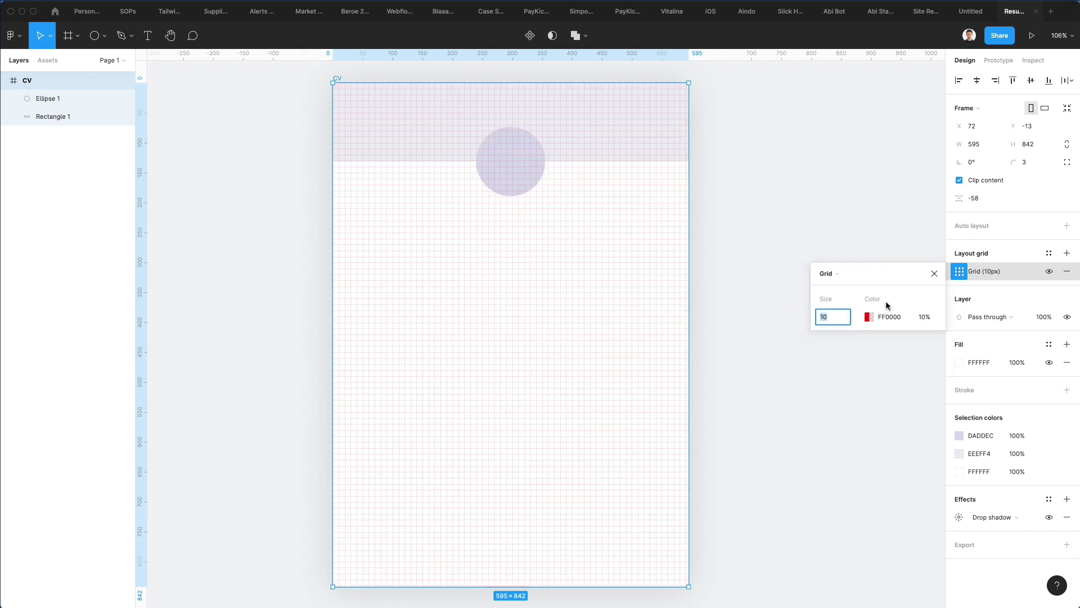
{"action": "type", "text": "30"}
{"action": "key", "text": "Return"}
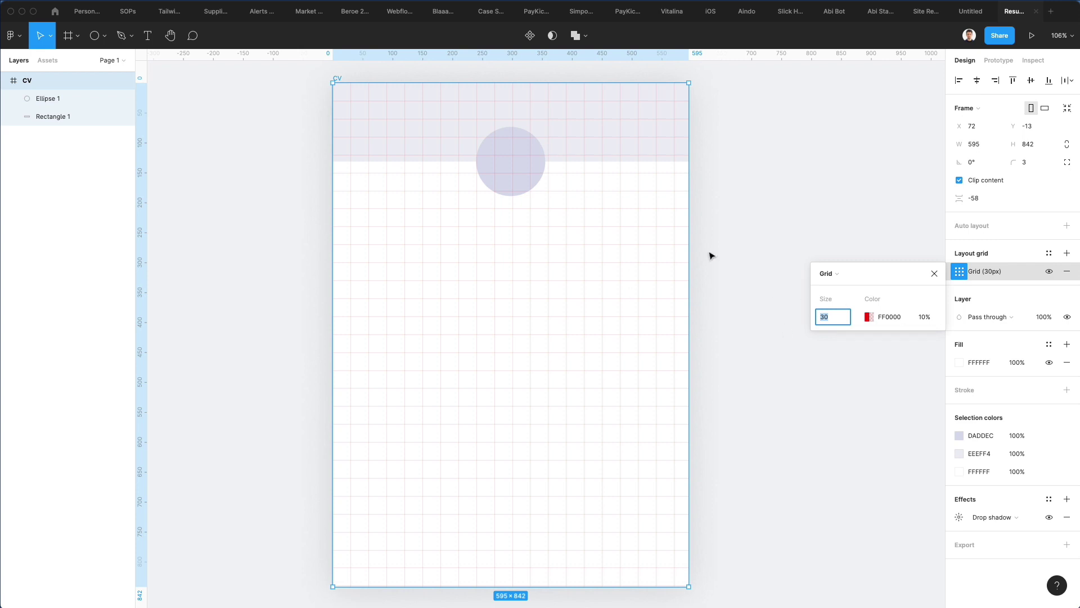
Step: Make the layout grid Columns with a count of 12
{"action": "left_click", "coordinate": [822, 271]}
{"action": "left_click", "coordinate": [835, 285]}
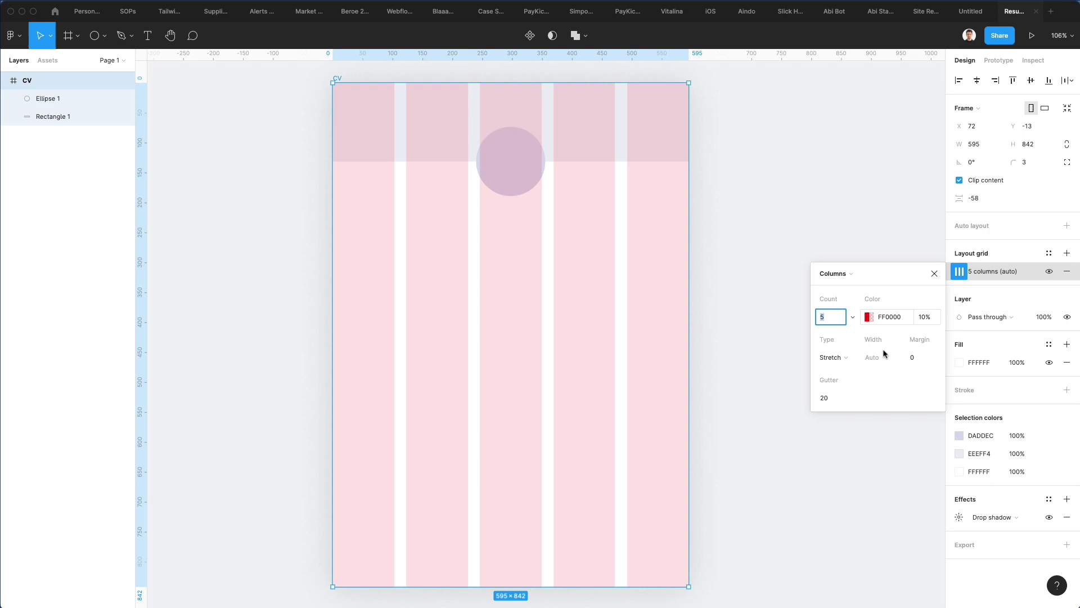
{"action": "type", "text": "15"}
{"action": "key", "text": "Return"}
{"action": "key", "text": "Down"}
{"action": "key", "text": "Down"}
{"action": "key", "text": "Down"}
{"action": "key", "text": "Down"}
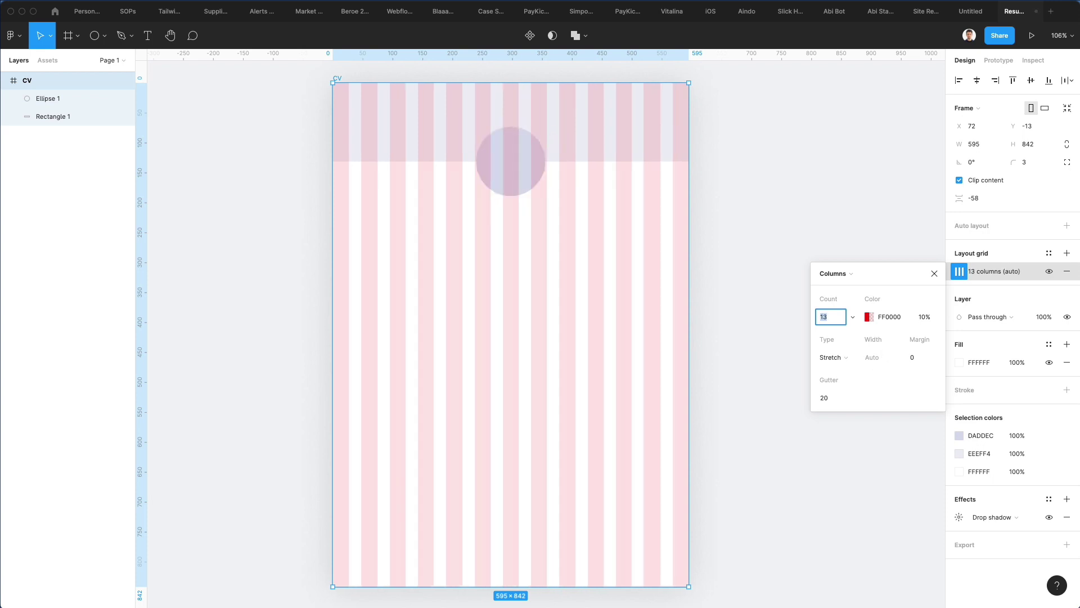
{"action": "key", "text": "Up"}
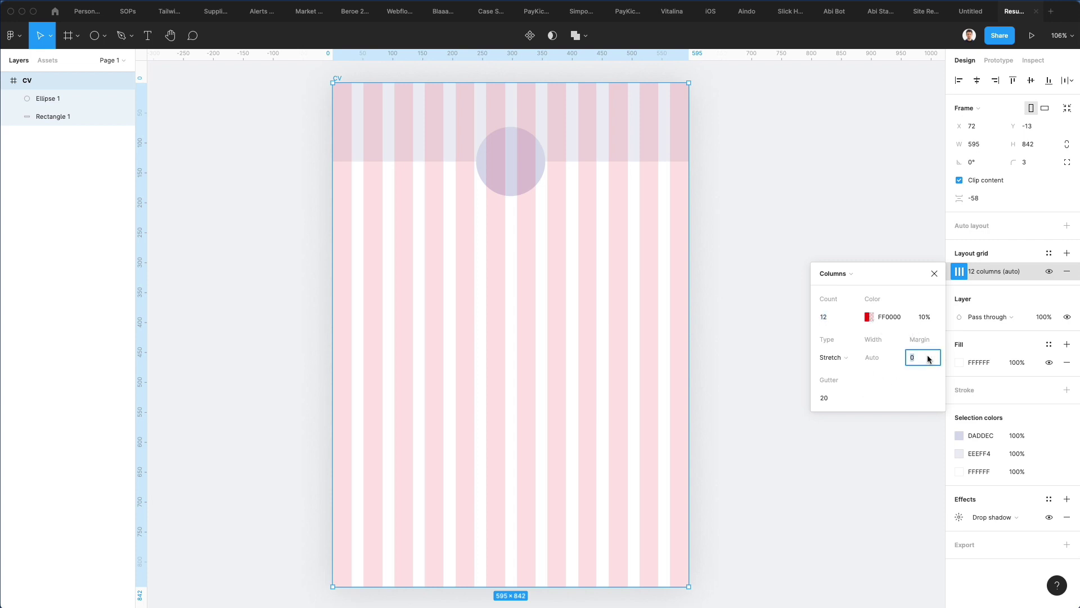
Step: Set the column grid margin to 60 and narrow the gutter to 4
{"action": "key", "text": "shift+Up"}
{"action": "key", "text": "shift+Up"}
{"action": "key", "text": "shift+Up"}
{"action": "key", "text": "shift+Up"}
{"action": "key", "text": "shift+Up"}
{"action": "key", "text": "shift+Up"}
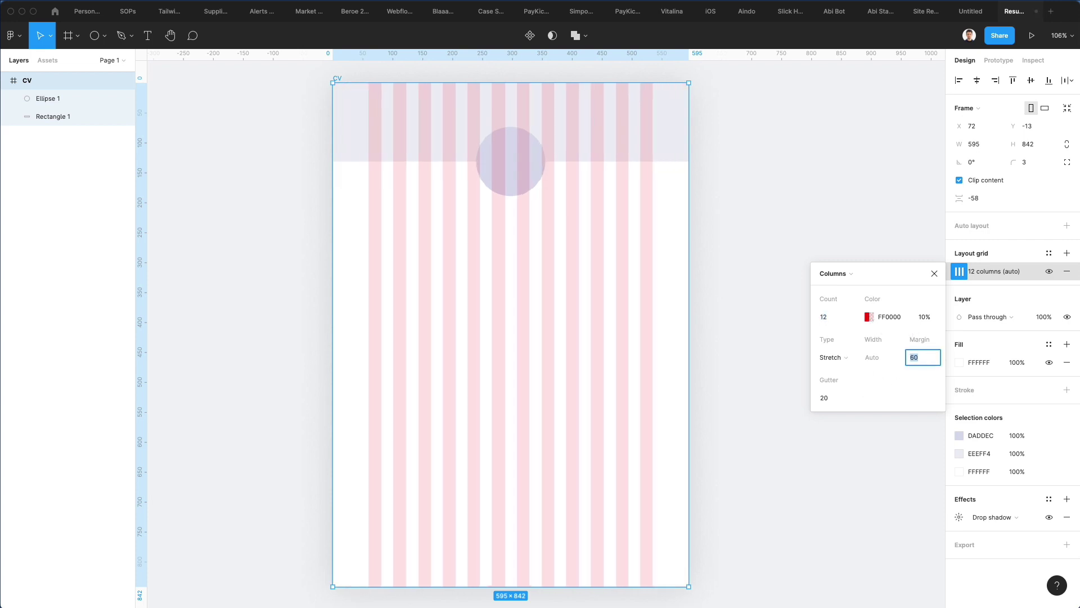
{"action": "key", "text": "shift+Up"}
{"action": "key", "text": "shift+Down"}
{"action": "left_click", "coordinate": [838, 402]}
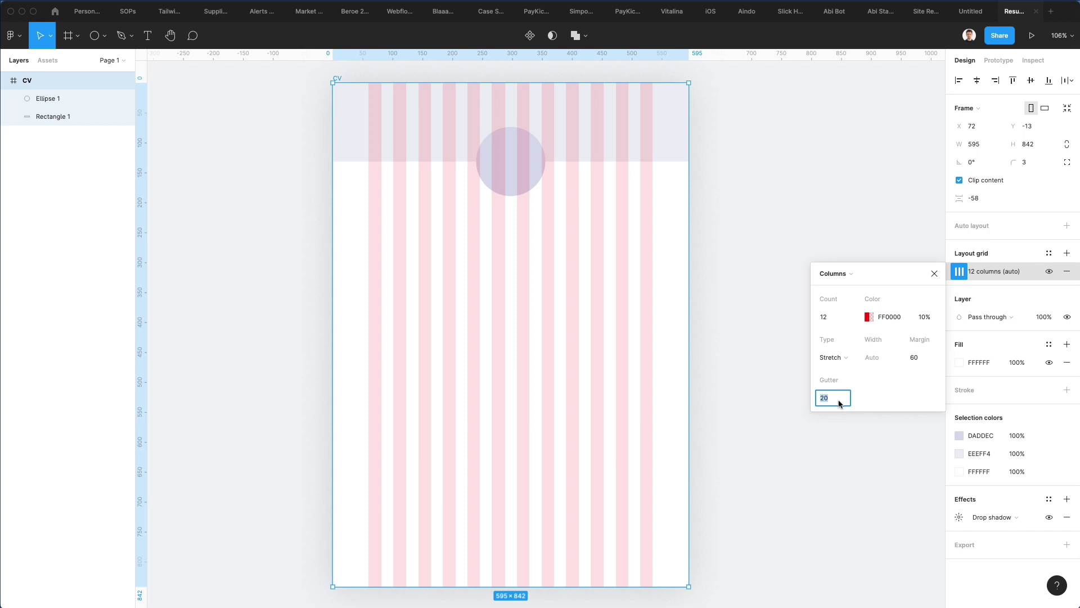
{"action": "key", "text": "Down"}
{"action": "key", "text": "Down"}
{"action": "key", "text": "Down"}
{"action": "key", "text": "Down"}
{"action": "key", "text": "Down"}
{"action": "key", "text": "Down"}
{"action": "key", "text": "Down"}
{"action": "key", "text": "Down"}
{"action": "key", "text": "Down"}
{"action": "key", "text": "Down"}
{"action": "key", "text": "Down"}
{"action": "key", "text": "Down"}
{"action": "key", "text": "Down"}
{"action": "key", "text": "Down"}
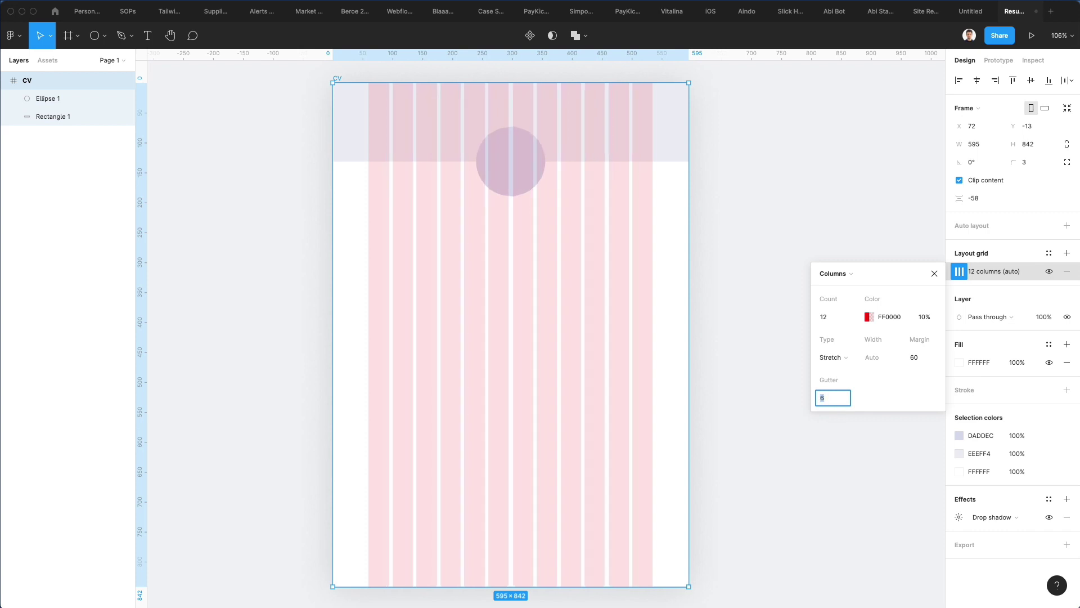
{"action": "key", "text": "Down"}
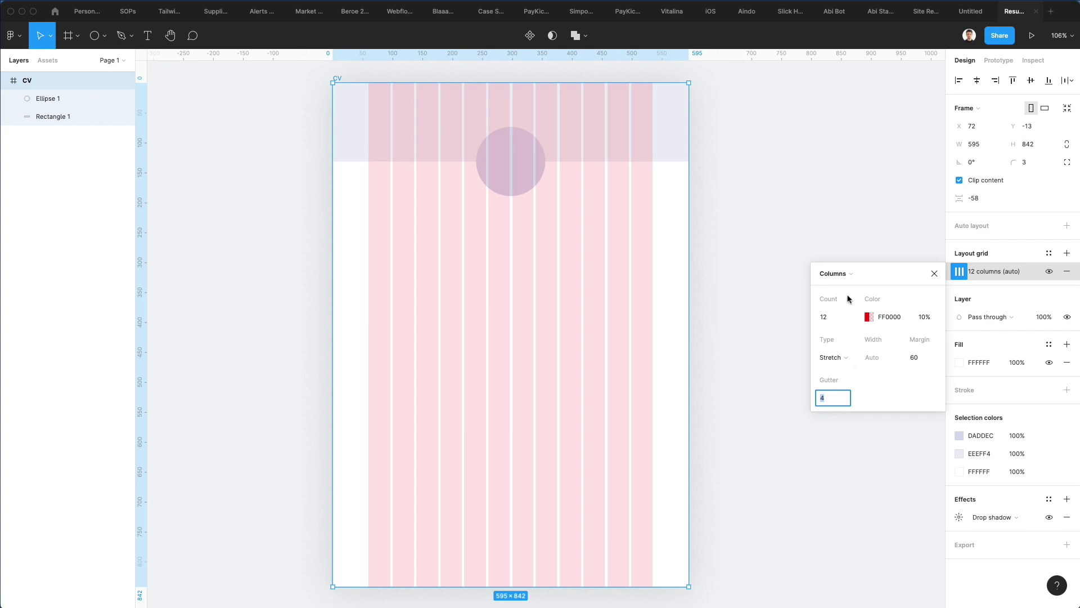
Step: Tint the grid a faint bluish E0E1EC at 10%
{"action": "left_click", "coordinate": [869, 317]}
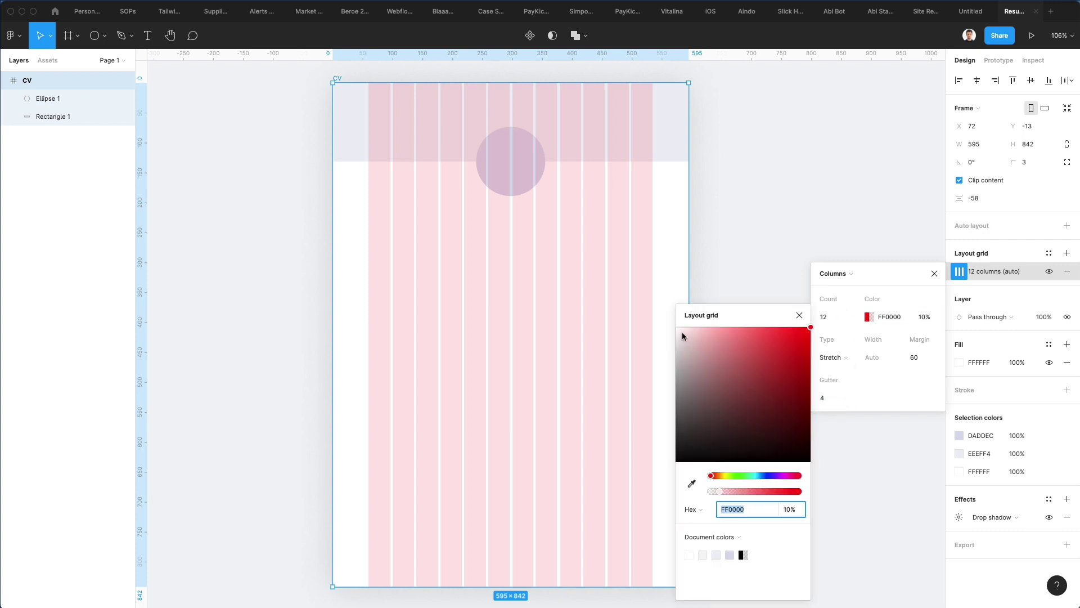
{"action": "left_click_drag", "start_coordinate": [682, 335], "coordinate": [683, 340]}
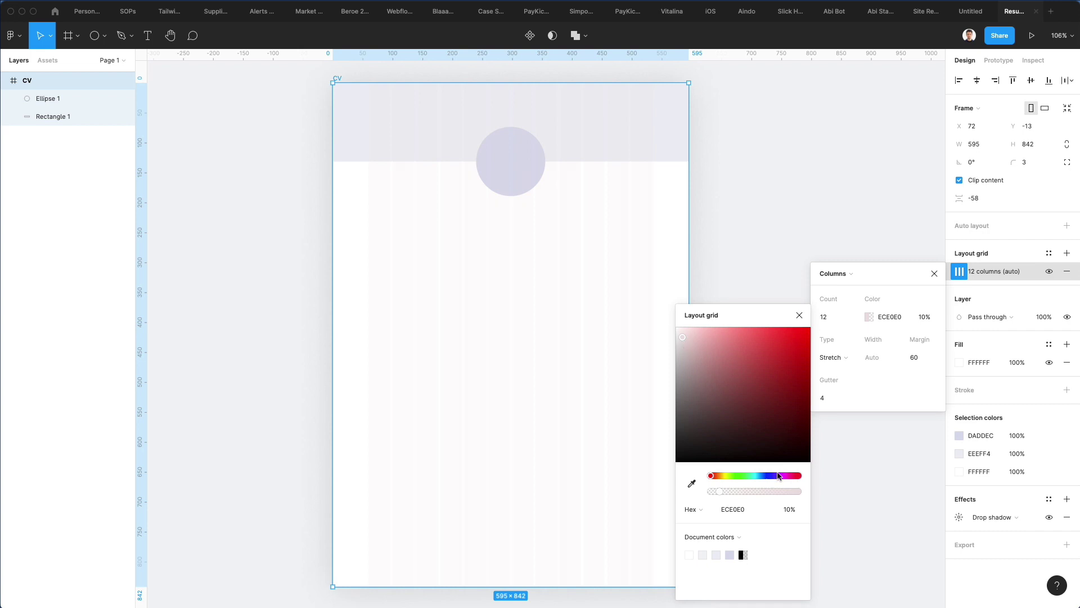
{"action": "left_click_drag", "start_coordinate": [766, 477], "coordinate": [770, 479]}
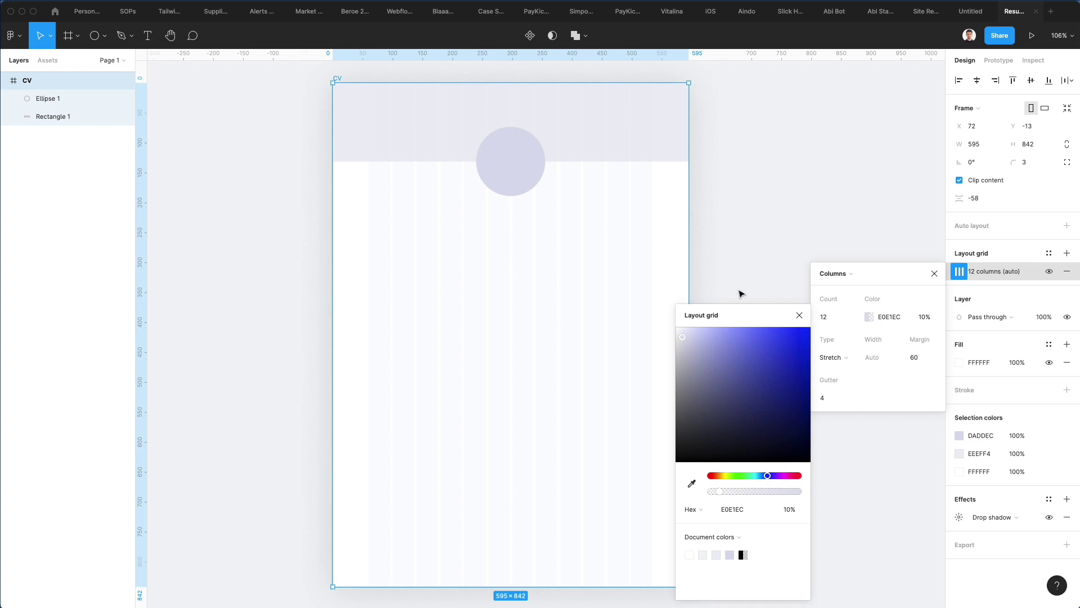
{"action": "left_click", "coordinate": [798, 315]}
{"action": "left_click", "coordinate": [934, 273]}
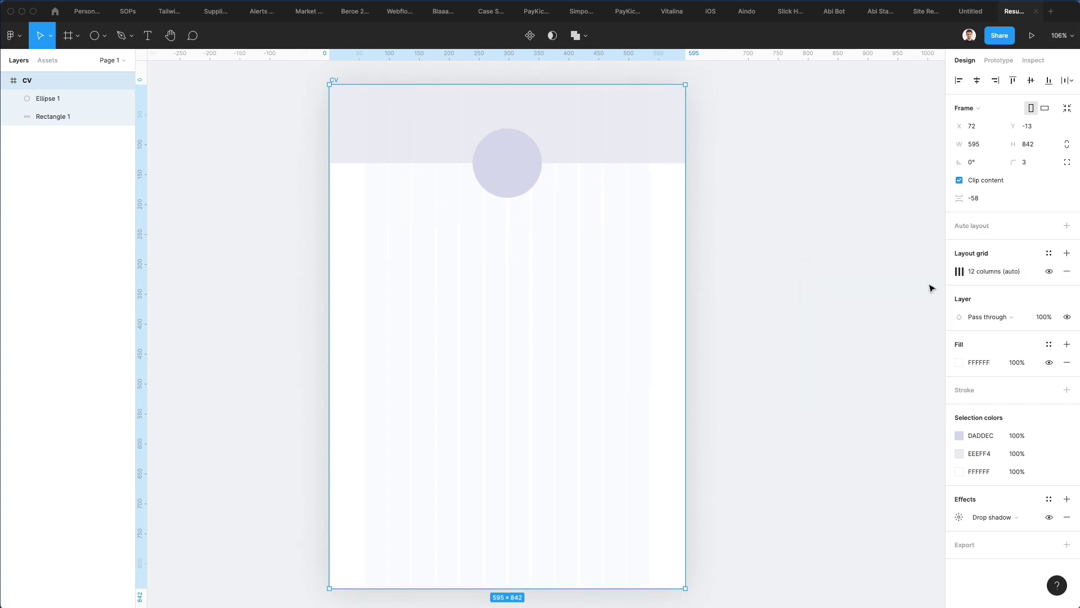
{"action": "scroll", "coordinate": [431, 267], "scroll_direction": "up", "scroll_amount": 3}
Step: Add a text box below the circle containing the person's full name
{"action": "left_click", "coordinate": [427, 267]}
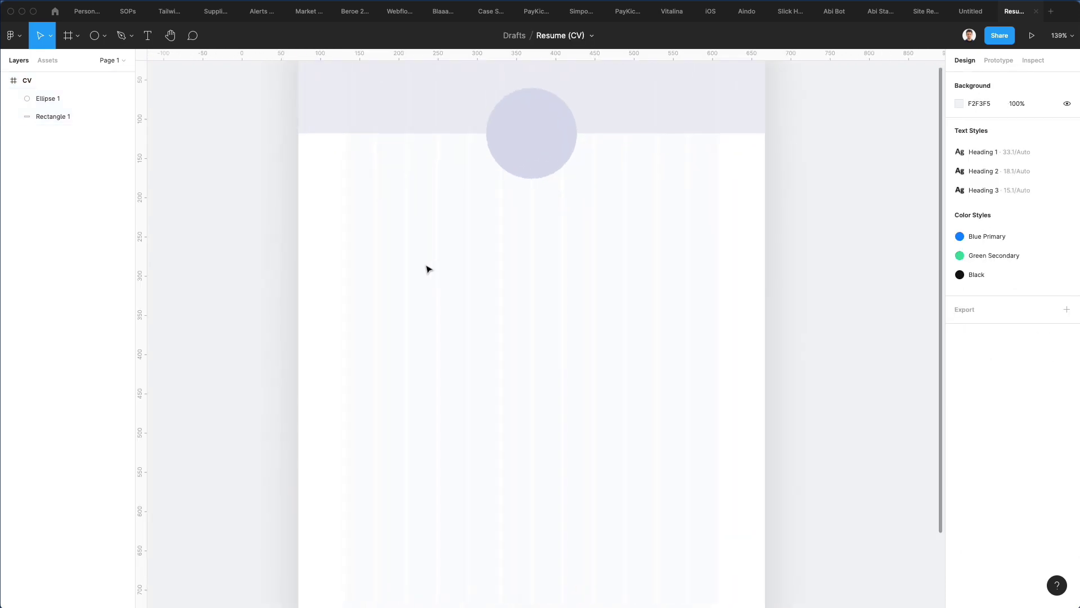
{"action": "key", "text": "t"}
{"action": "left_click", "coordinate": [423, 208]}
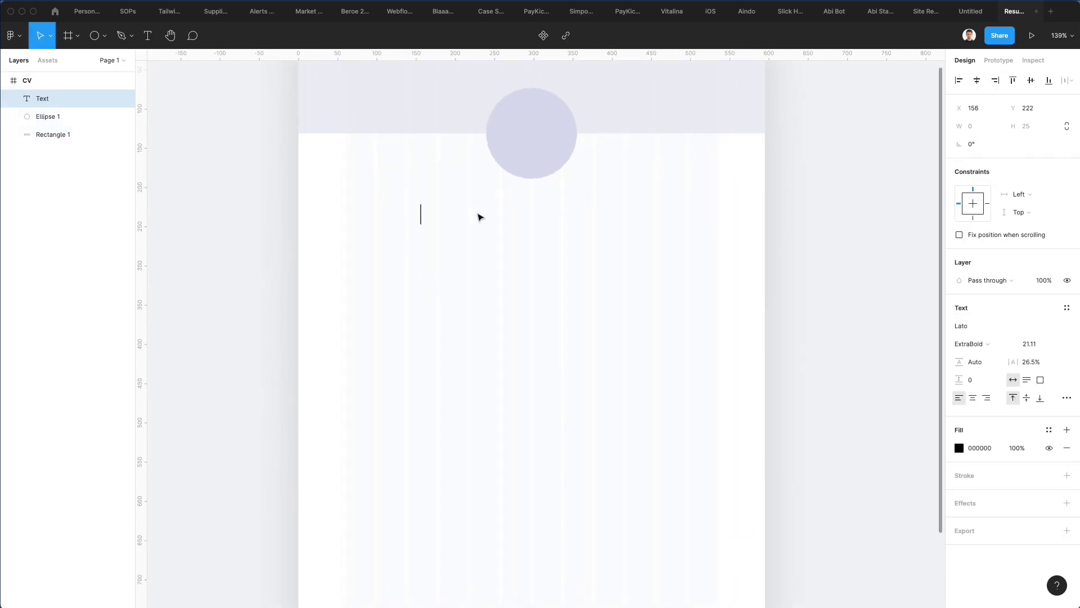
{"action": "key", "text": "Escape"}
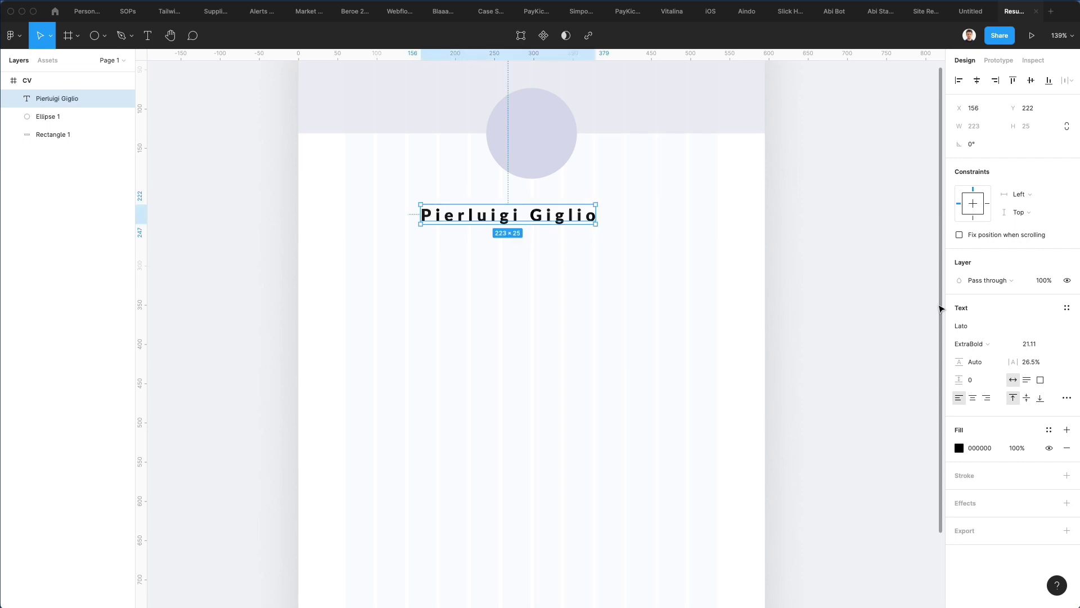
Step: Set the name's letter spacing to 0% and font to Helvetica Neue
{"action": "left_click", "coordinate": [1034, 361]}
{"action": "type", "text": "0"}
{"action": "key", "text": "Return"}
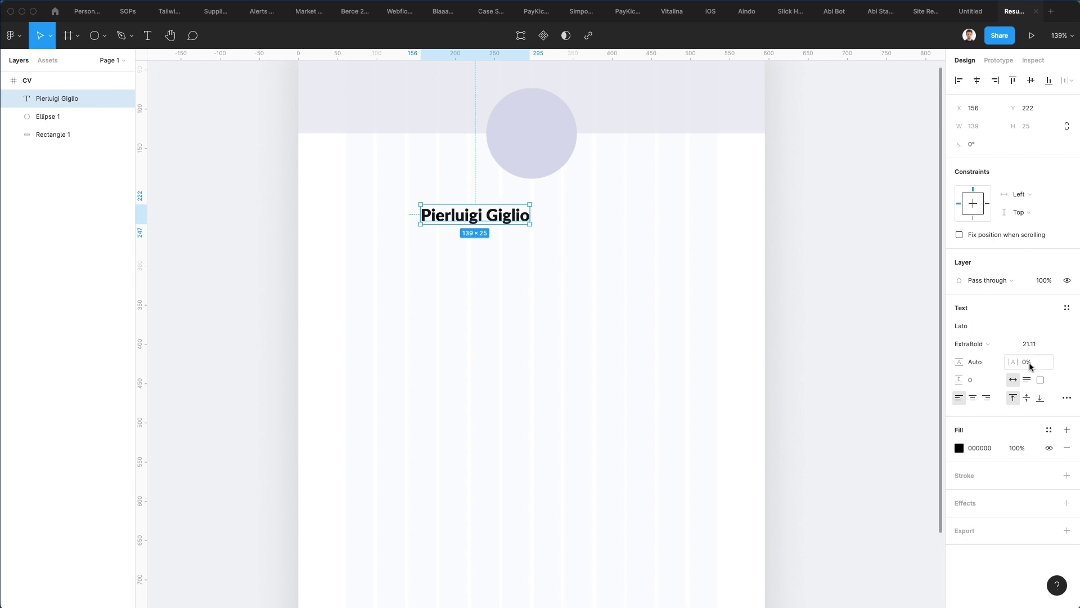
{"action": "left_click", "coordinate": [967, 326]}
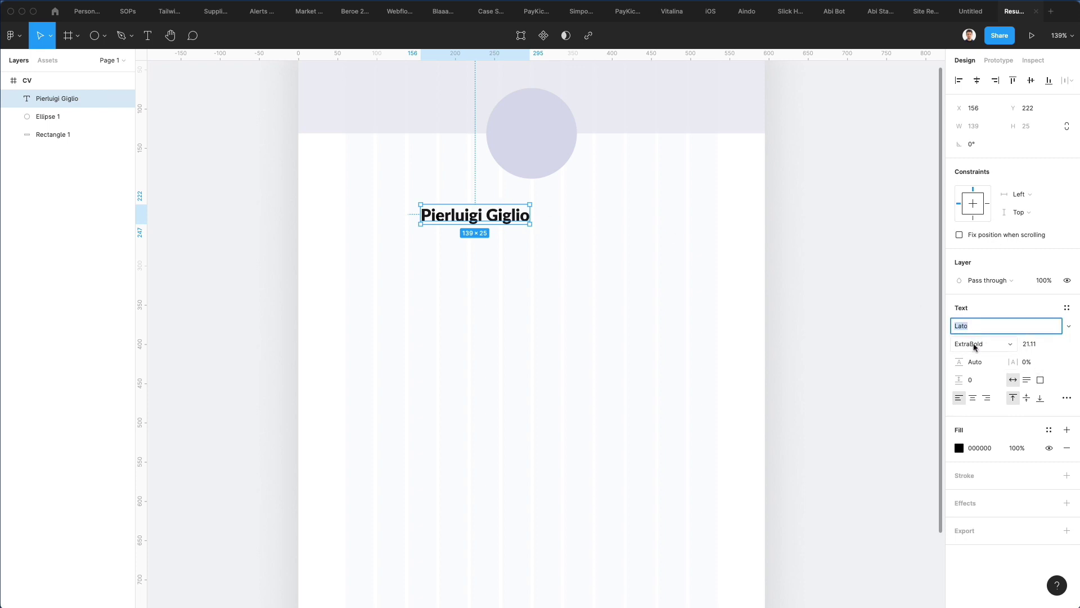
{"action": "type", "text": "Helvetica Neue"}
{"action": "key", "text": "Return"}
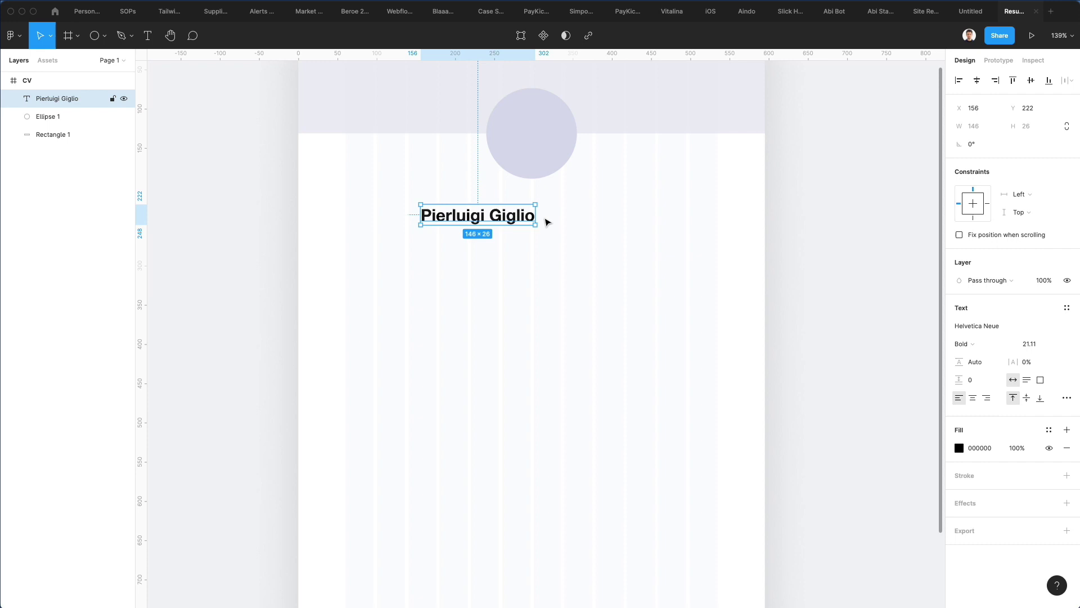
Step: Centre the name under the circle, centre-align it, and set size 16
{"action": "left_click_drag", "start_coordinate": [494, 220], "coordinate": [549, 212]}
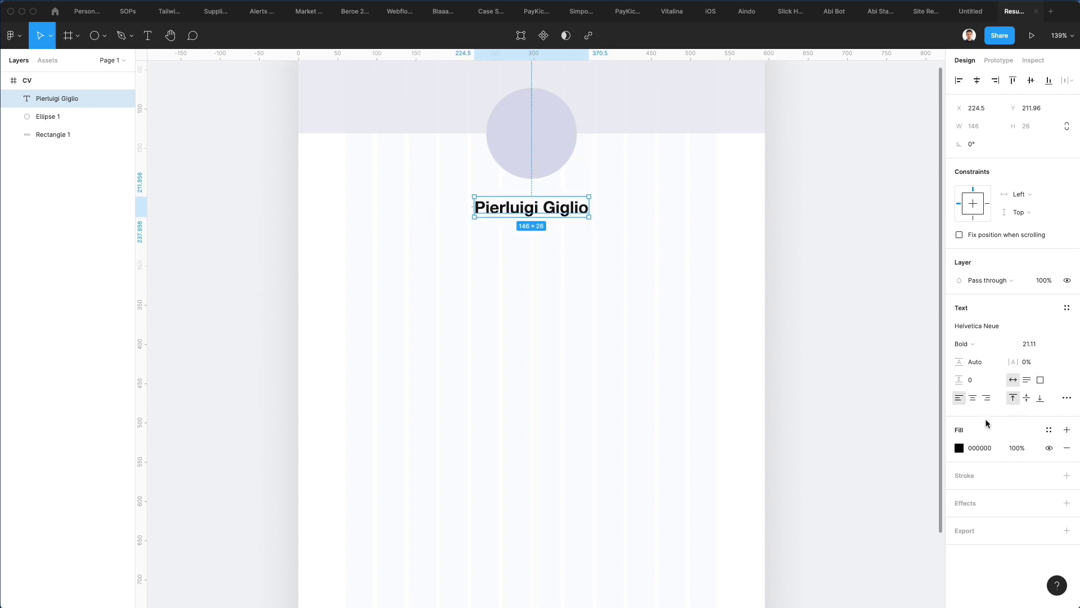
{"action": "left_click", "coordinate": [973, 398]}
{"action": "left_click", "coordinate": [1026, 346]}
{"action": "key", "text": "Down"}
{"action": "key", "text": "Down"}
{"action": "key", "text": "Down"}
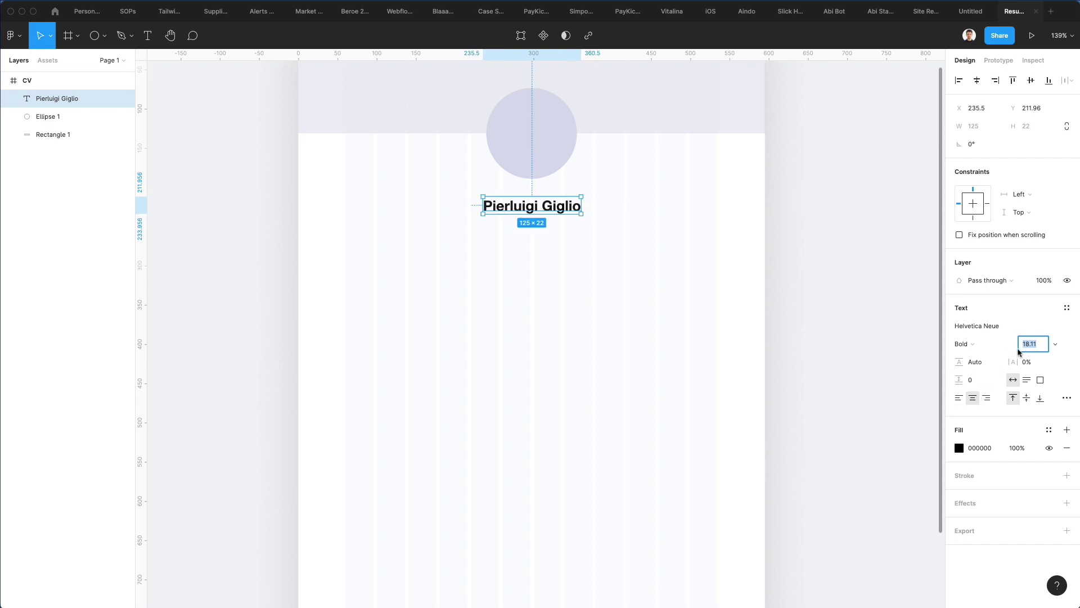
{"action": "type", "text": "16"}
{"action": "key", "text": "Return"}
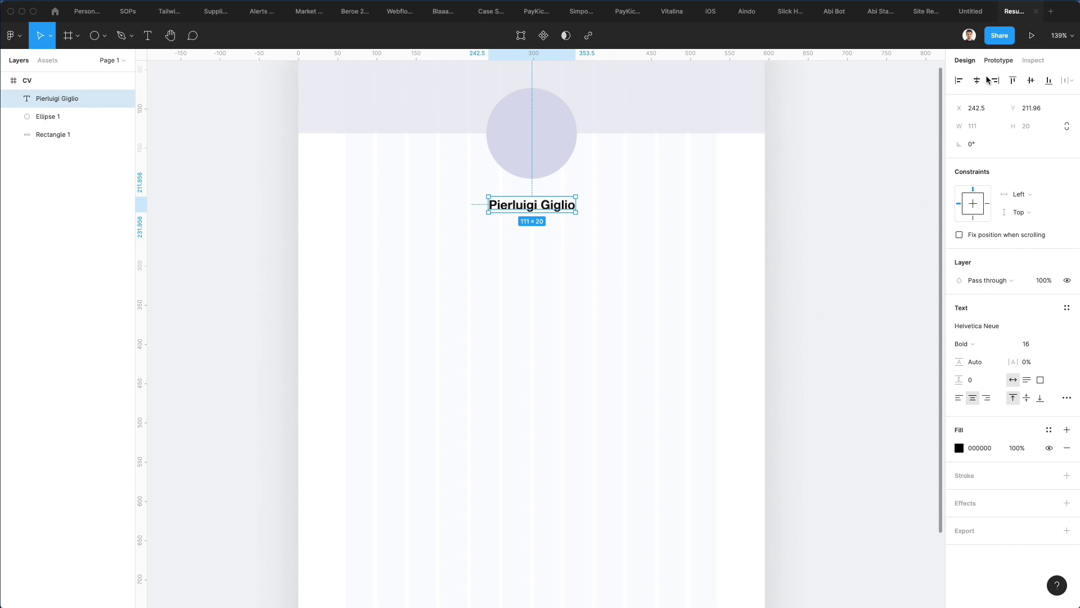
Step: Duplicate the name below it and retype it as the job title Sr. UI/UX Designer
{"action": "left_click", "coordinate": [635, 247]}
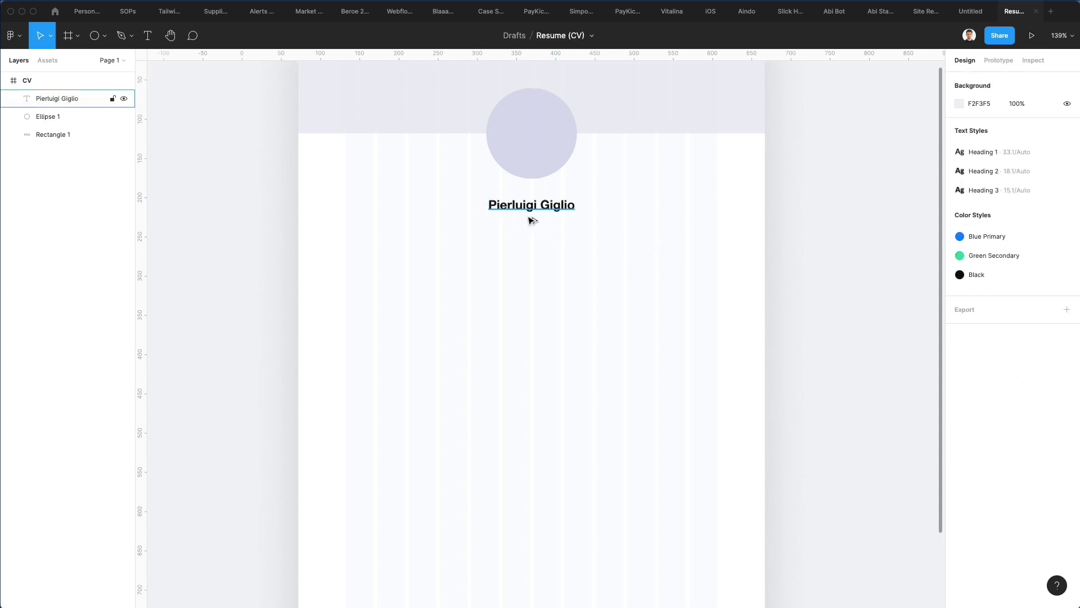
{"action": "left_click_drag", "start_coordinate": [529, 213], "coordinate": [530, 230]}
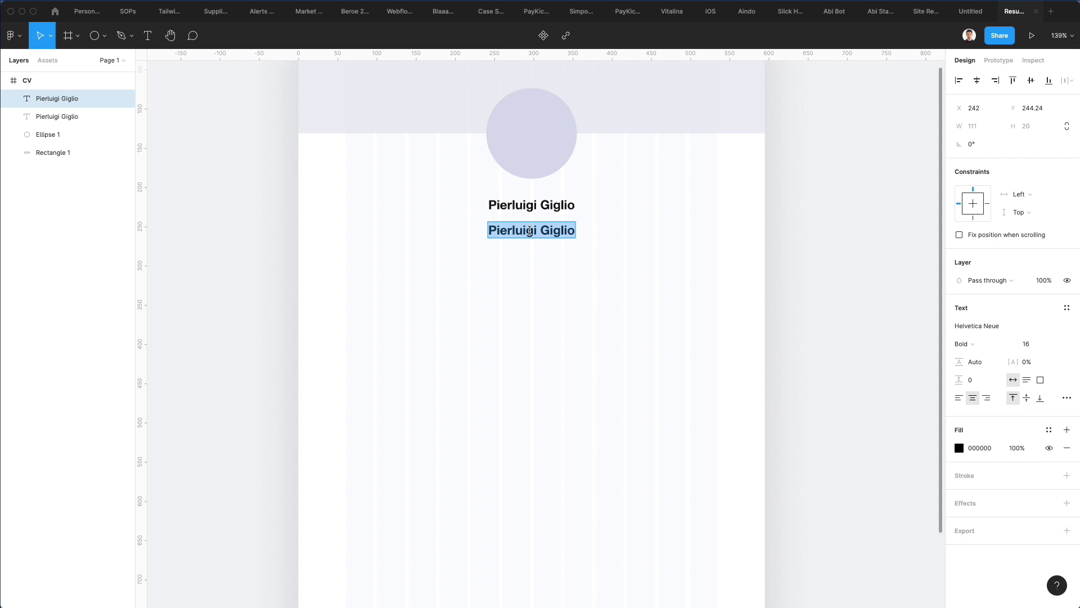
{"action": "type", "text": "Sr. Designer"}
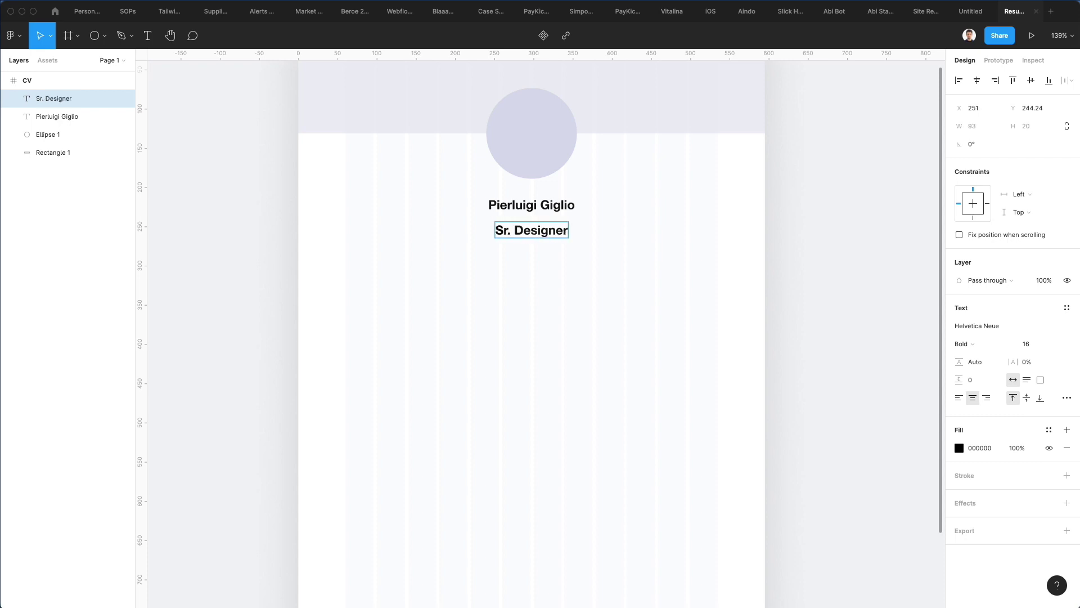
{"action": "type", "text": "UI/UX"}
{"action": "key", "text": "Escape"}
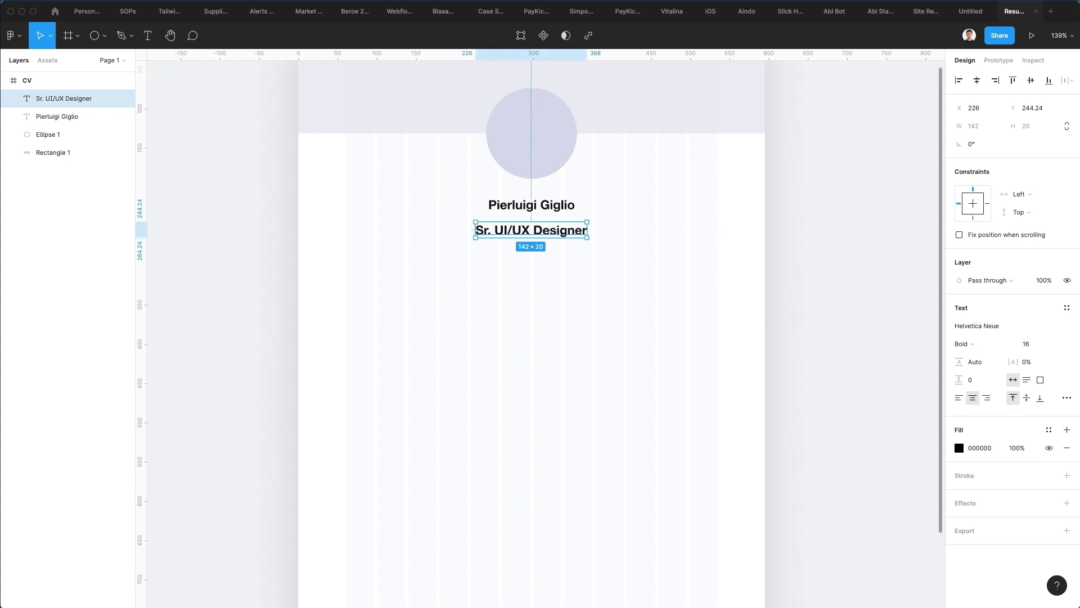
Step: Set the job title's font size to 10
{"action": "left_click", "coordinate": [1027, 344]}
{"action": "type", "text": "14"}
{"action": "key", "text": "Return"}
{"action": "key", "text": "Down"}
{"action": "key", "text": "Down"}
{"action": "key", "text": "Down"}
{"action": "key", "text": "Down"}
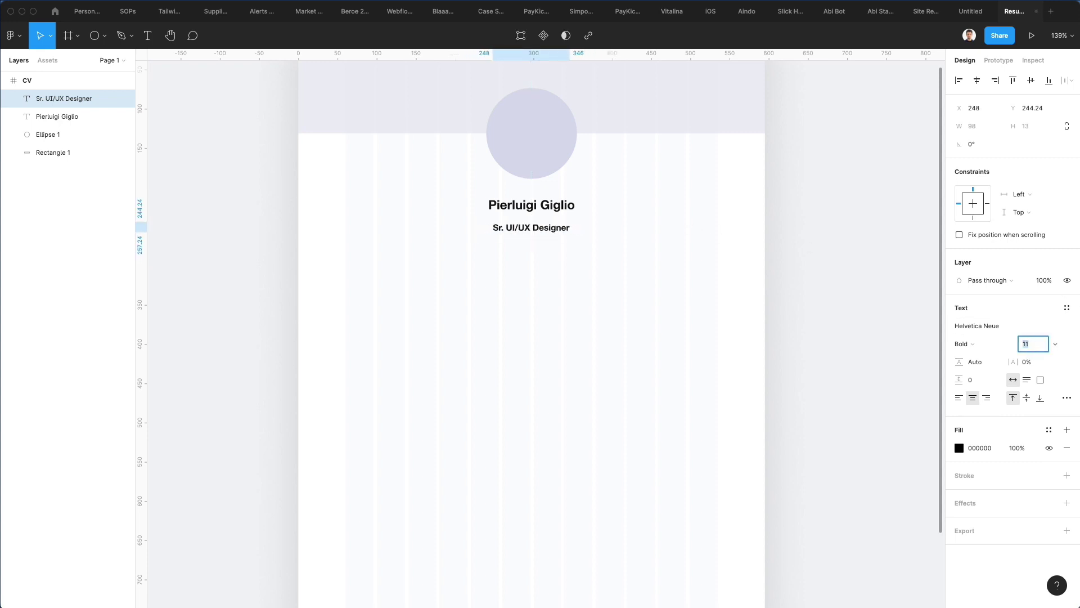
{"action": "key", "text": "Down"}
{"action": "key", "text": "Escape"}
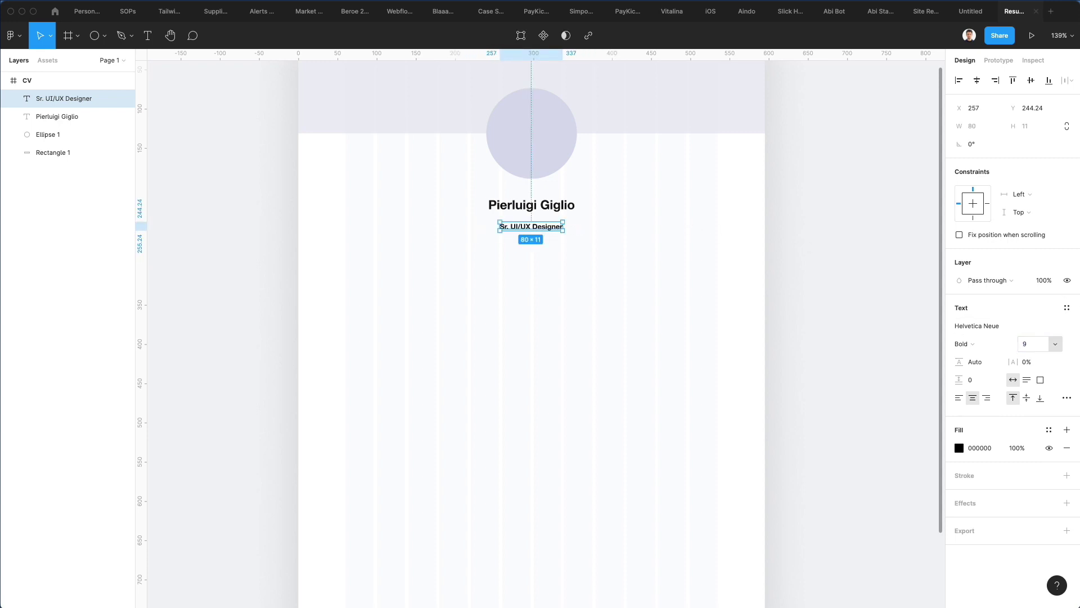
{"action": "key", "text": "Up"}
{"action": "key", "text": "Up"}
{"action": "key", "text": "Up"}
{"action": "key", "text": "Up"}
{"action": "key", "text": "Up"}
{"action": "key", "text": "Up"}
{"action": "key", "text": "Up"}
{"action": "key", "text": "Up"}
{"action": "key", "text": "Up"}
{"action": "key", "text": "Down"}
{"action": "key", "text": "Down"}
{"action": "key", "text": "Down"}
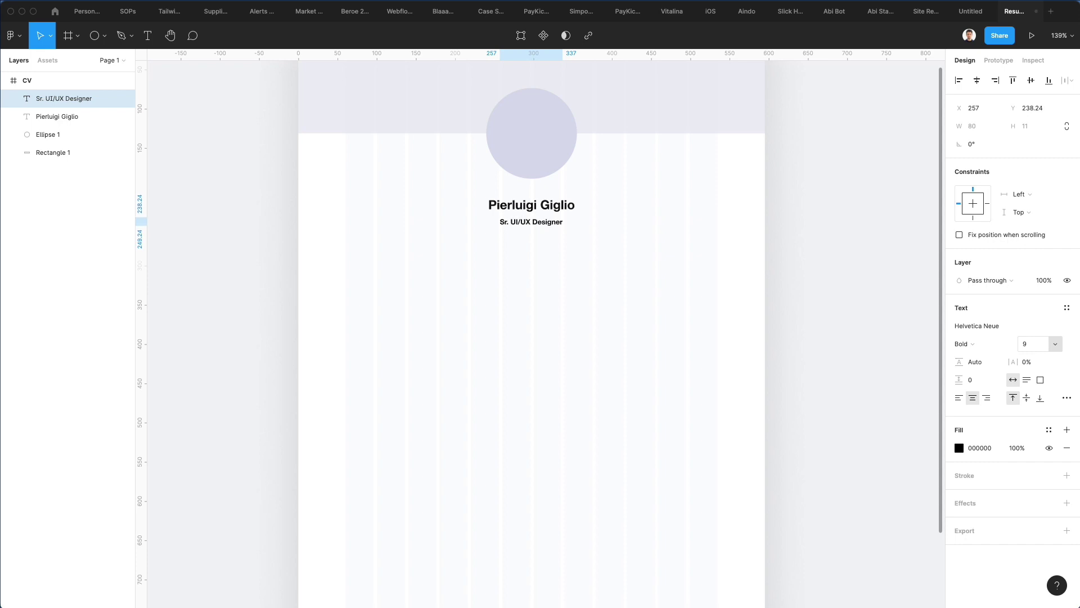
{"action": "left_click", "coordinate": [1026, 343]}
{"action": "key", "text": "Up"}
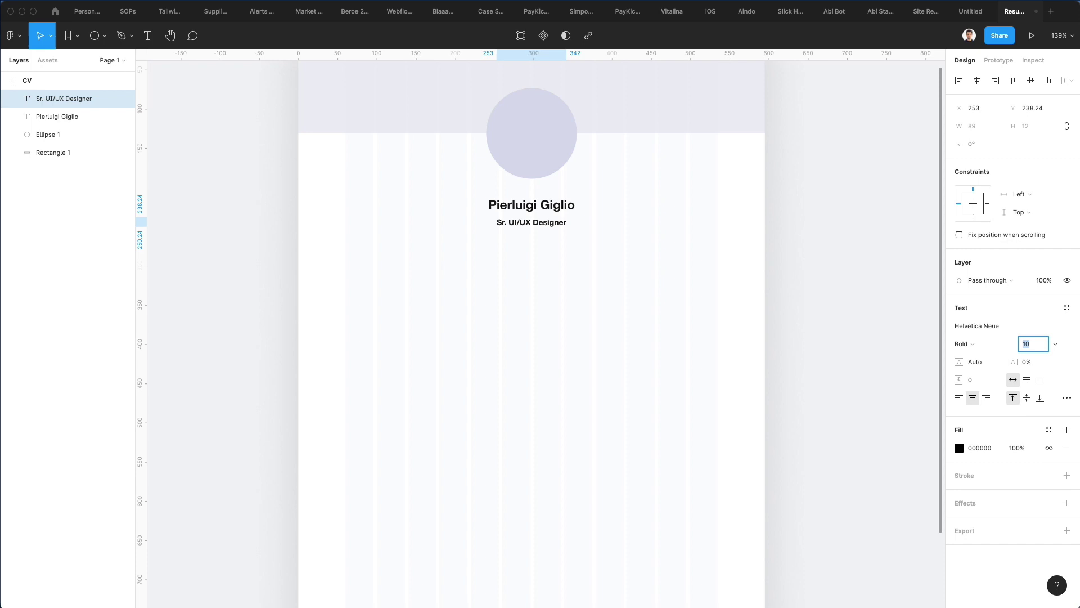
Step: Make the job title Medium weight and move the name slightly up
{"action": "left_click", "coordinate": [981, 342]}
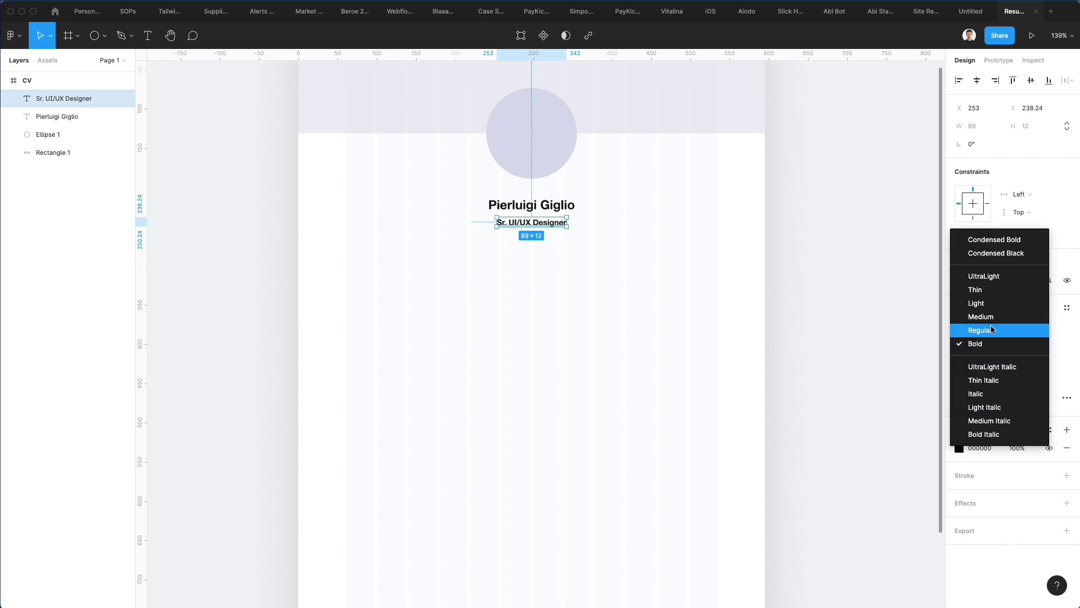
{"action": "left_click", "coordinate": [992, 319]}
{"action": "left_click", "coordinate": [620, 287]}
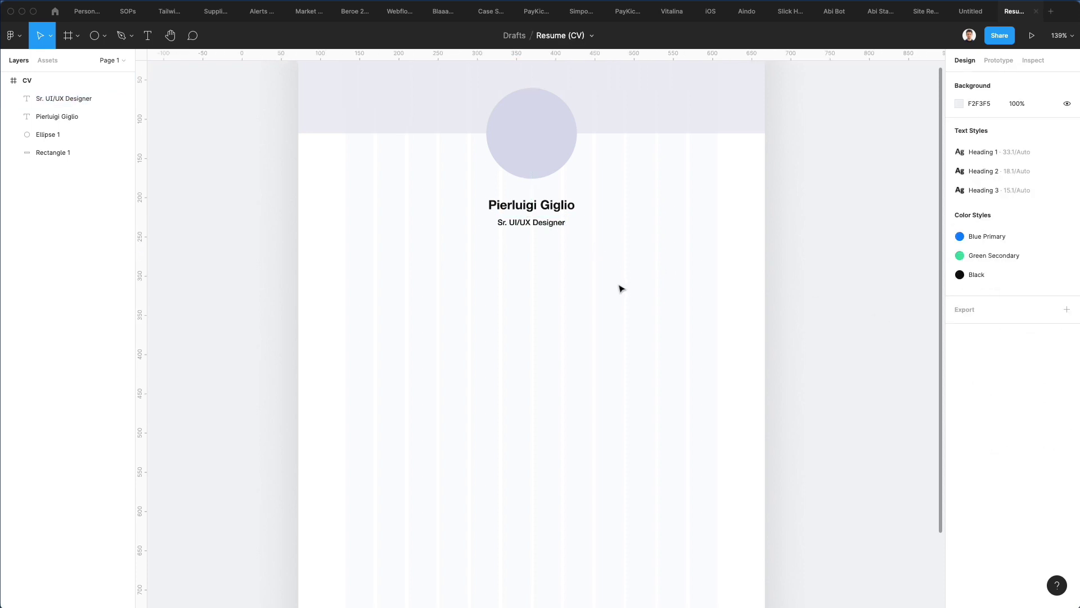
{"action": "scroll", "coordinate": [578, 265], "scroll_direction": "up", "scroll_amount": 2}
{"action": "left_click_drag", "start_coordinate": [557, 258], "coordinate": [549, 256]}
Step: Draw a horizontal divider line under the job title
{"action": "left_click", "coordinate": [666, 299]}
{"action": "scroll", "coordinate": [544, 301], "scroll_direction": "right", "scroll_amount": 1}
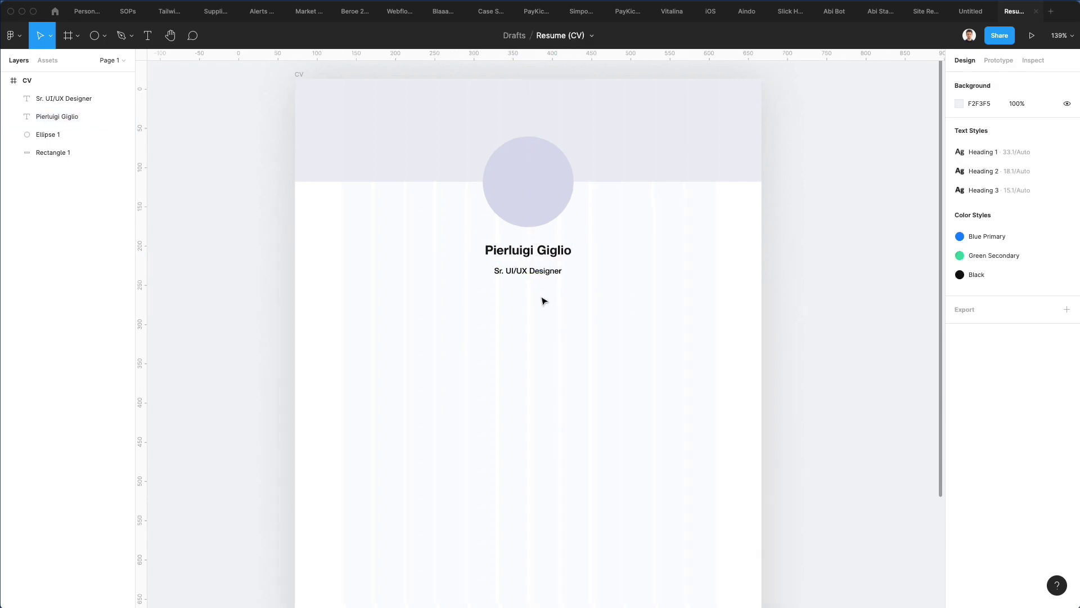
{"action": "key", "text": "l"}
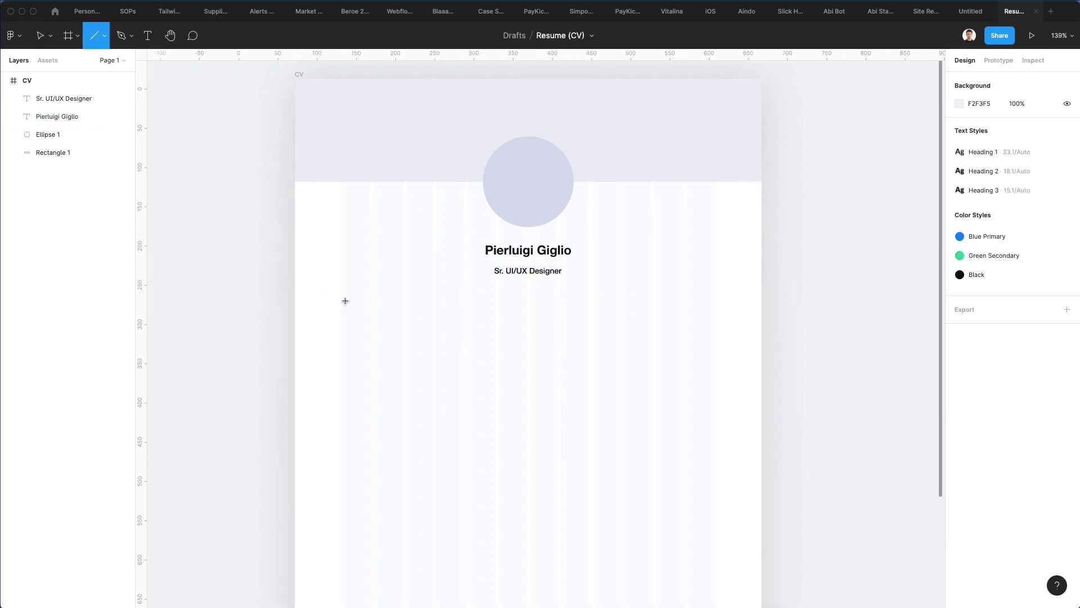
{"action": "left_click_drag", "start_coordinate": [345, 301], "coordinate": [715, 303]}
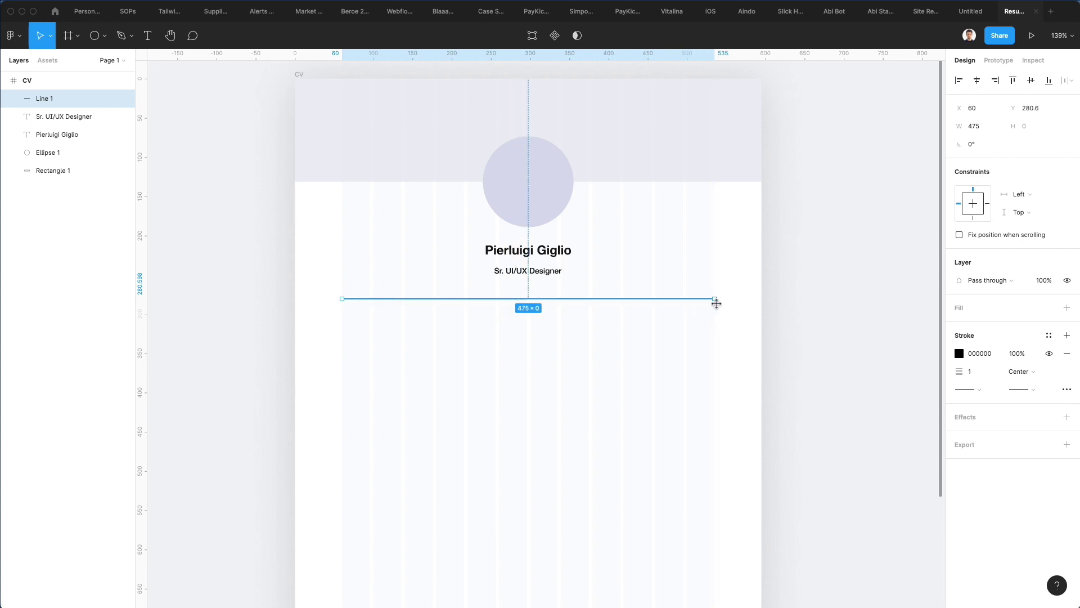
{"action": "key", "text": "Up"}
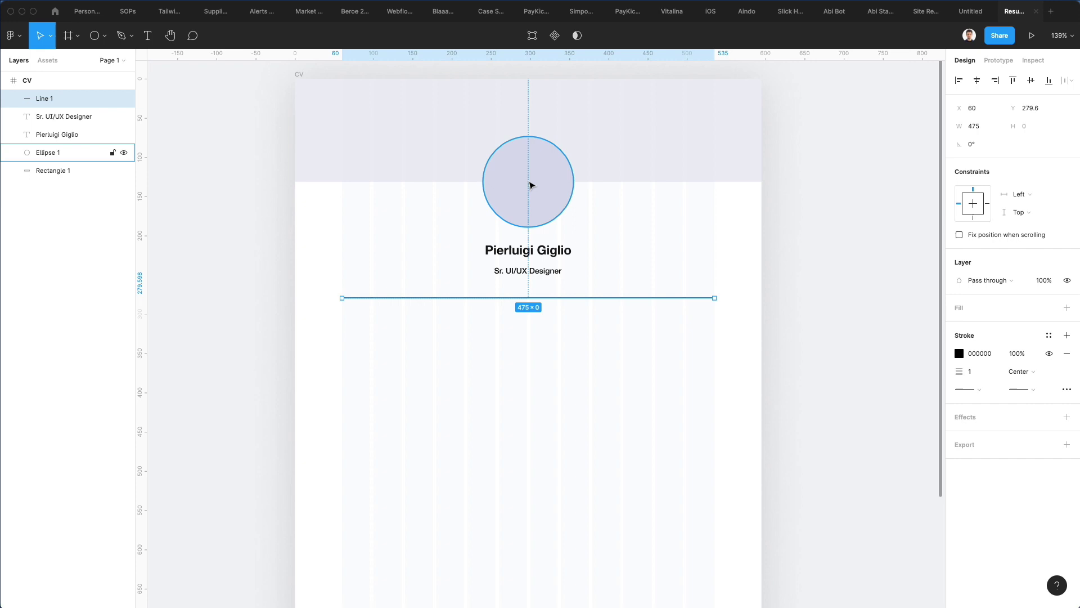
Step: Raise the photo circle, shorten the header band, and move name, title and divider up
{"action": "left_click", "coordinate": [535, 189]}
{"action": "left_click_drag", "start_coordinate": [535, 188], "coordinate": [476, 172]}
{"action": "left_click", "coordinate": [381, 135]}
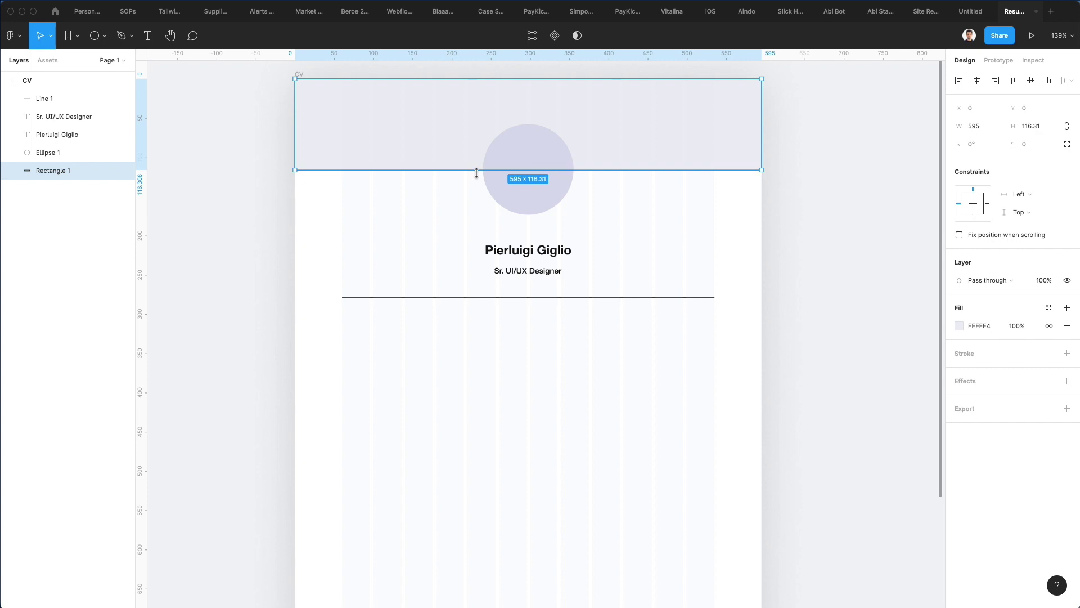
{"action": "left_click_drag", "start_coordinate": [337, 231], "coordinate": [677, 357]}
{"action": "key", "text": "shift+Up"}
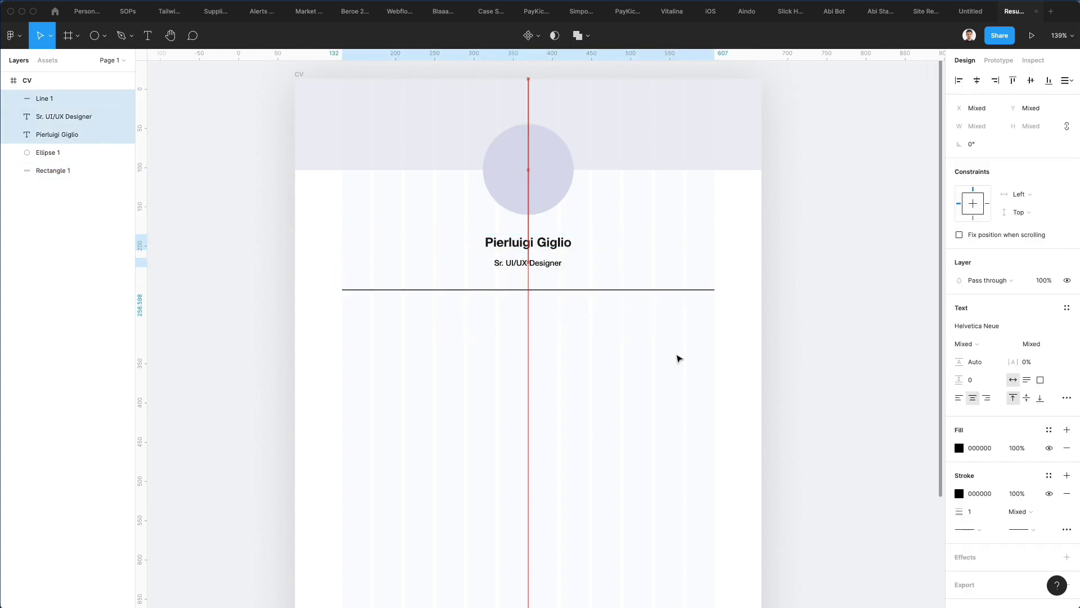
{"action": "key", "text": "Up"}
{"action": "key", "text": "Up"}
{"action": "key", "text": "Up"}
{"action": "key", "text": "Up"}
{"action": "left_click", "coordinate": [647, 277]}
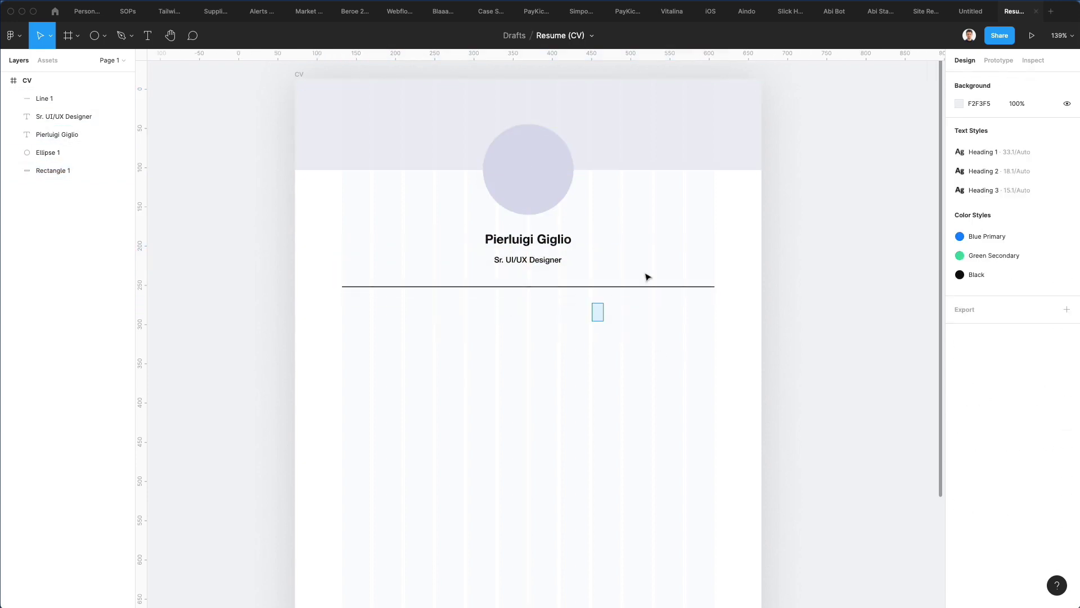
Step: Set the divider's stroke opacity to 10% and nudge the name up
{"action": "left_click_drag", "start_coordinate": [590, 321], "coordinate": [692, 270]}
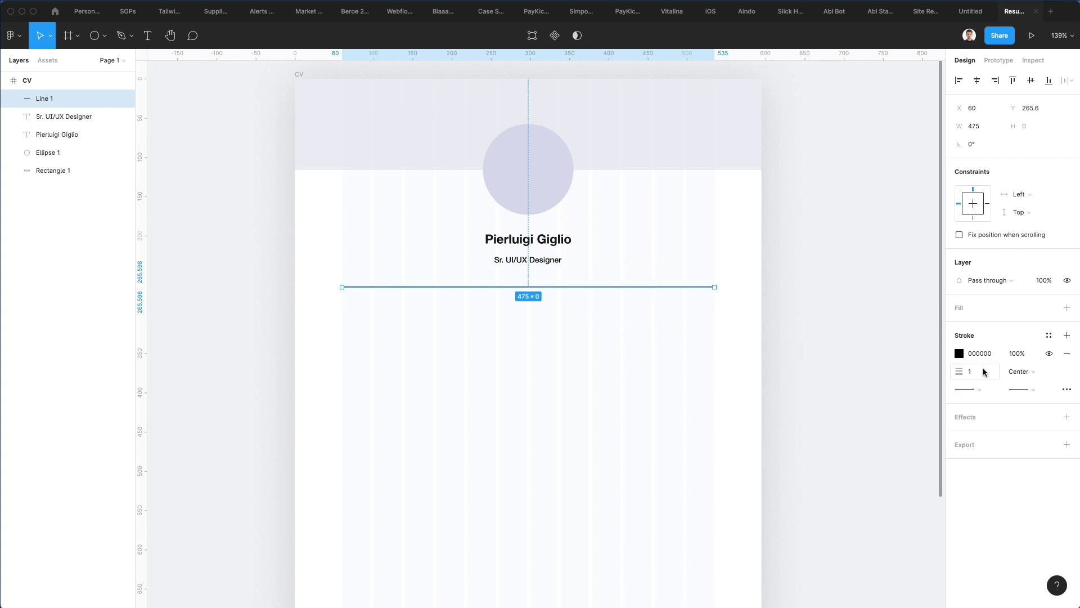
{"action": "left_click", "coordinate": [1016, 353]}
{"action": "type", "text": "30"}
{"action": "key", "text": "Return"}
{"action": "key", "text": "shift+Down"}
{"action": "key", "text": "shift+Down"}
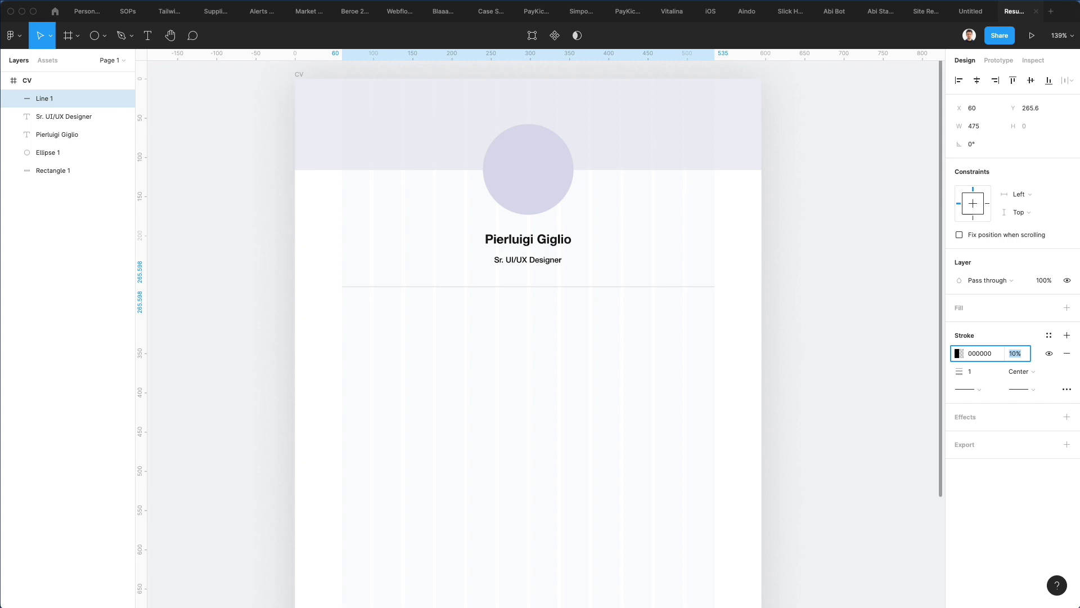
{"action": "left_click", "coordinate": [579, 330]}
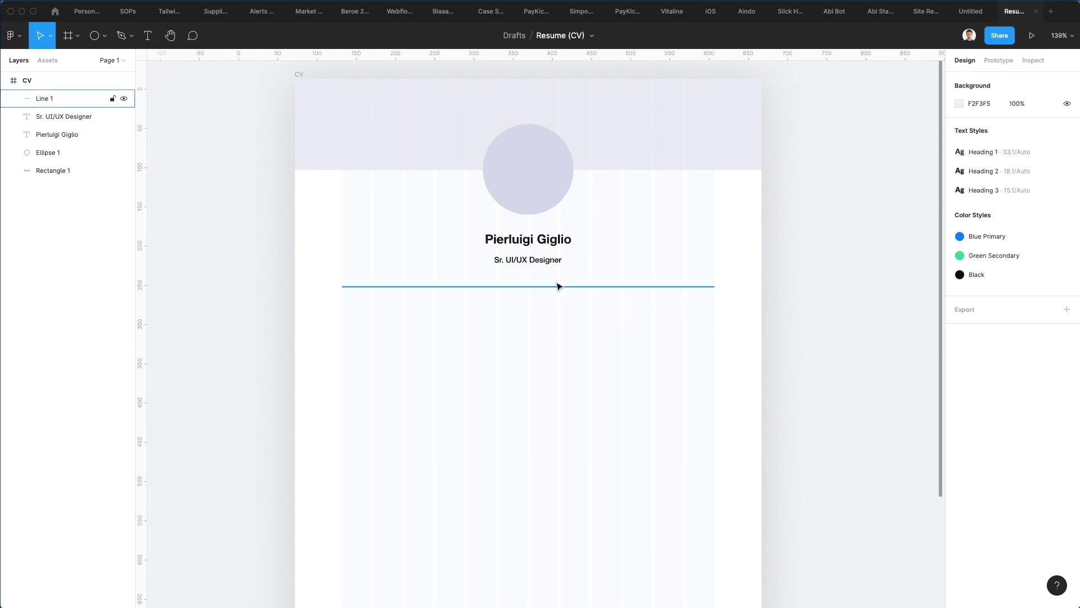
{"action": "left_click_drag", "start_coordinate": [531, 241], "coordinate": [380, 321]}
Step: Retype the copied text as Profilo, move it to the left margin, left-align it
{"action": "left_click", "coordinate": [501, 322]}
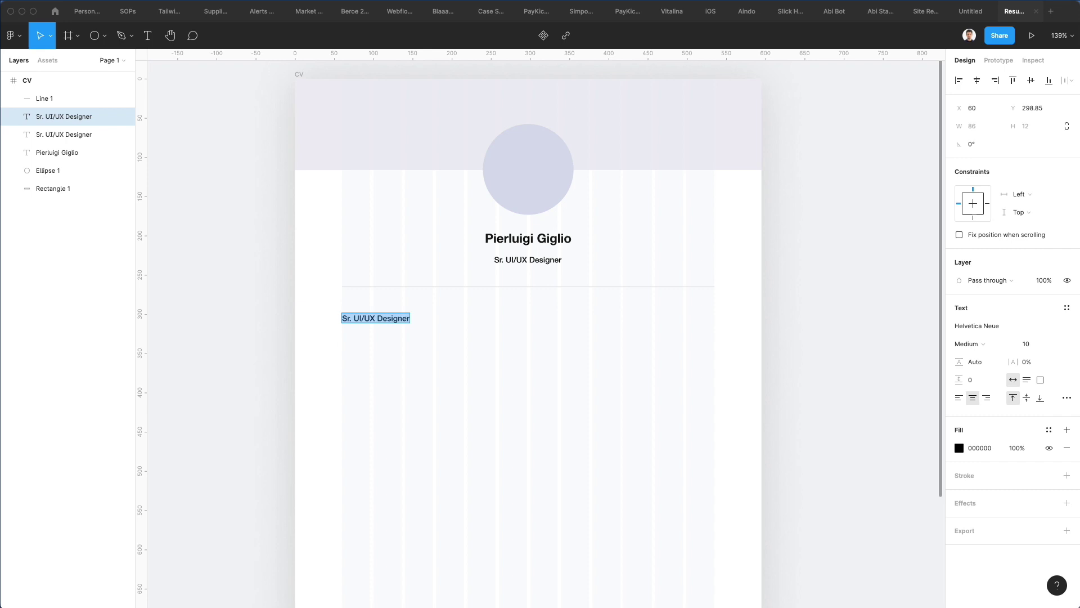
{"action": "type", "text": "Profilo"}
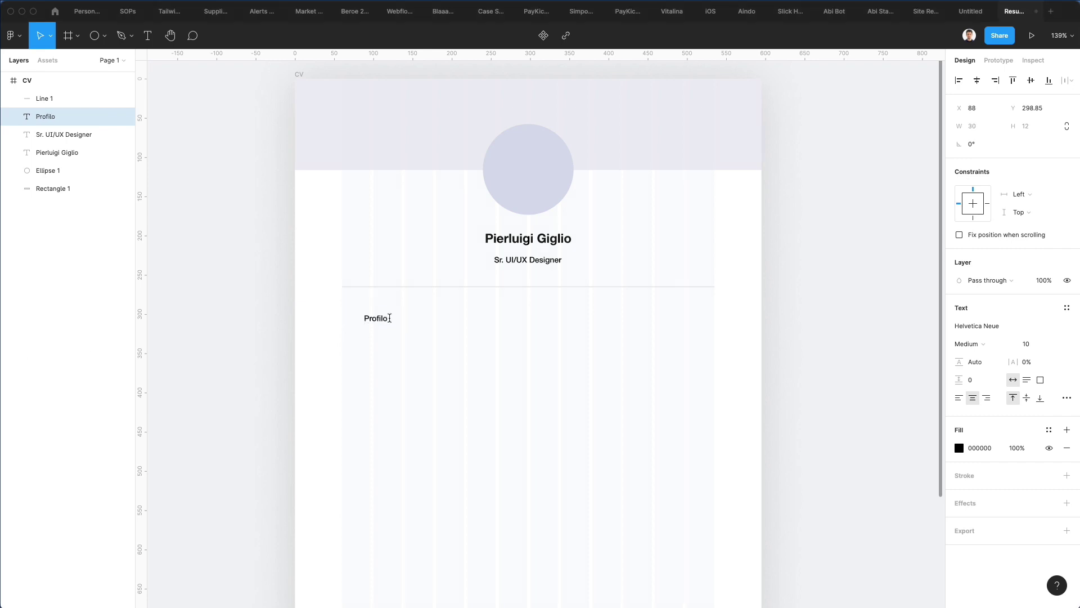
{"action": "left_click_drag", "start_coordinate": [382, 322], "coordinate": [358, 323]}
{"action": "left_click", "coordinate": [958, 398]}
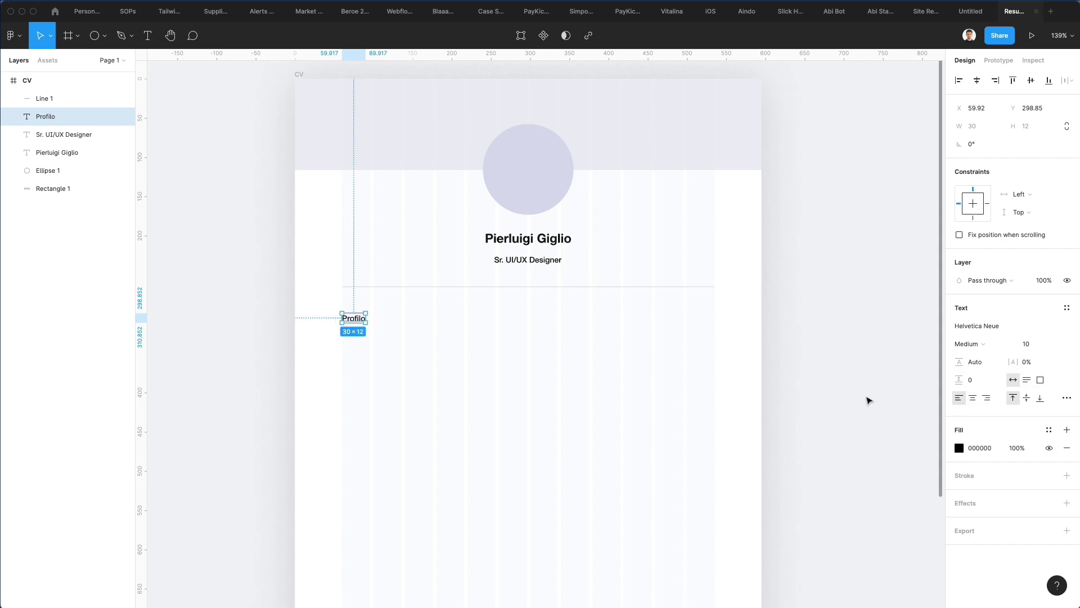
Step: Make Profilo Bold at size 13 and nudge it upward
{"action": "left_click", "coordinate": [999, 344]}
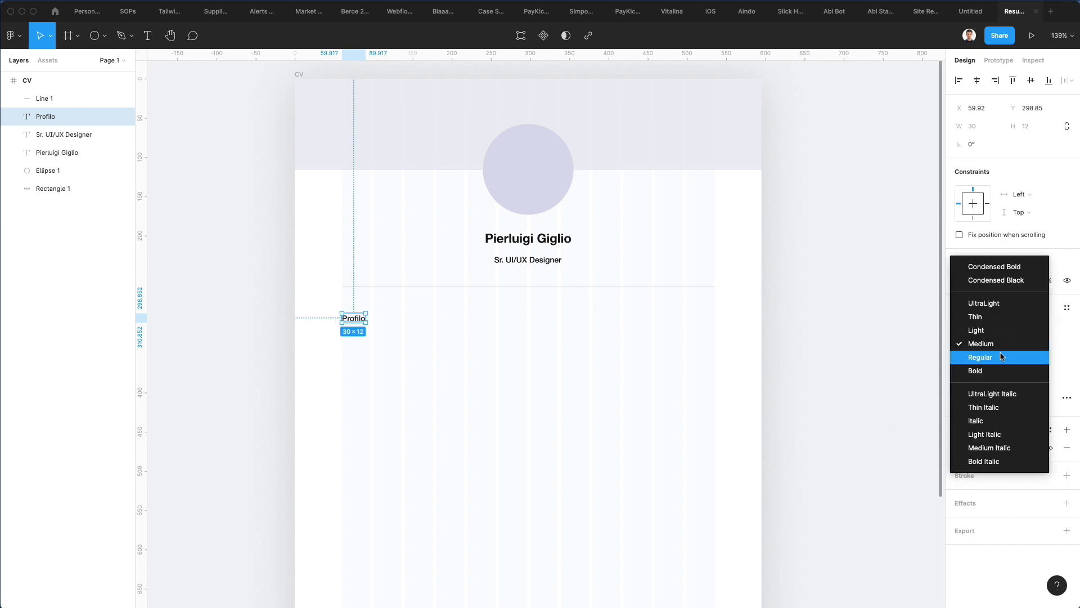
{"action": "left_click", "coordinate": [996, 370]}
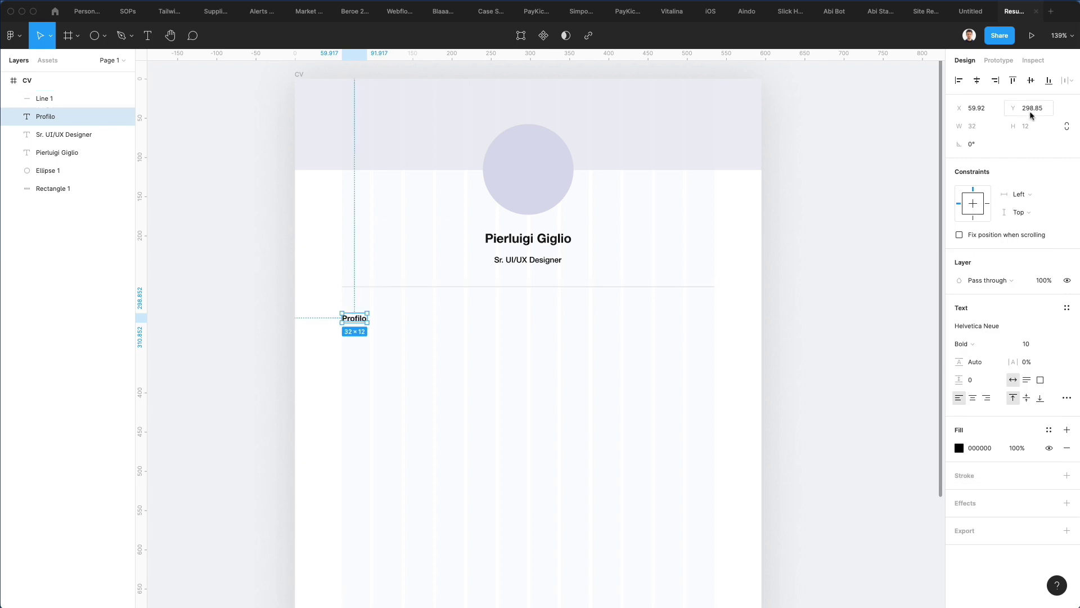
{"action": "left_click", "coordinate": [1034, 343]}
{"action": "type", "text": "13"}
{"action": "key", "text": "Return"}
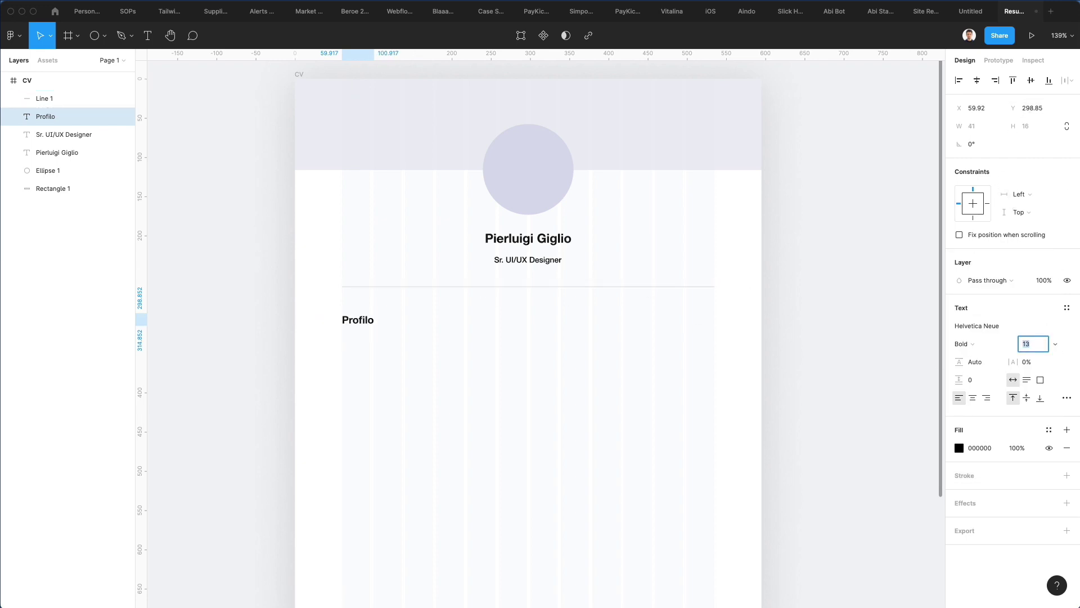
{"action": "key", "text": "Escape"}
{"action": "key", "text": "shift+Up"}
Step: Duplicate the Profilo heading just below itself and give the copy the subtitle's text style
{"action": "key", "text": "Up"}
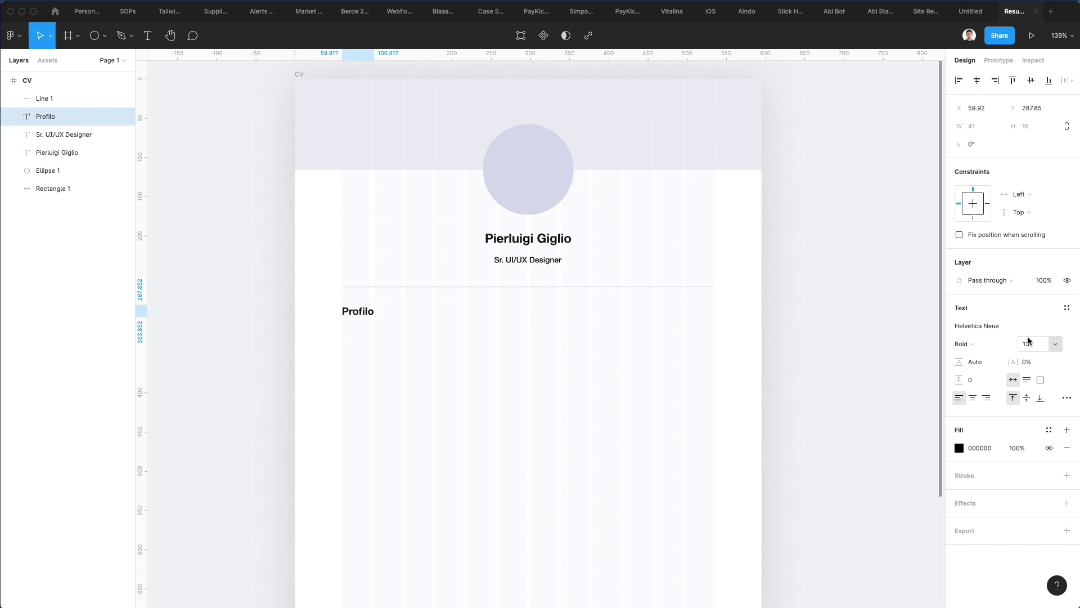
{"action": "left_click", "coordinate": [436, 389]}
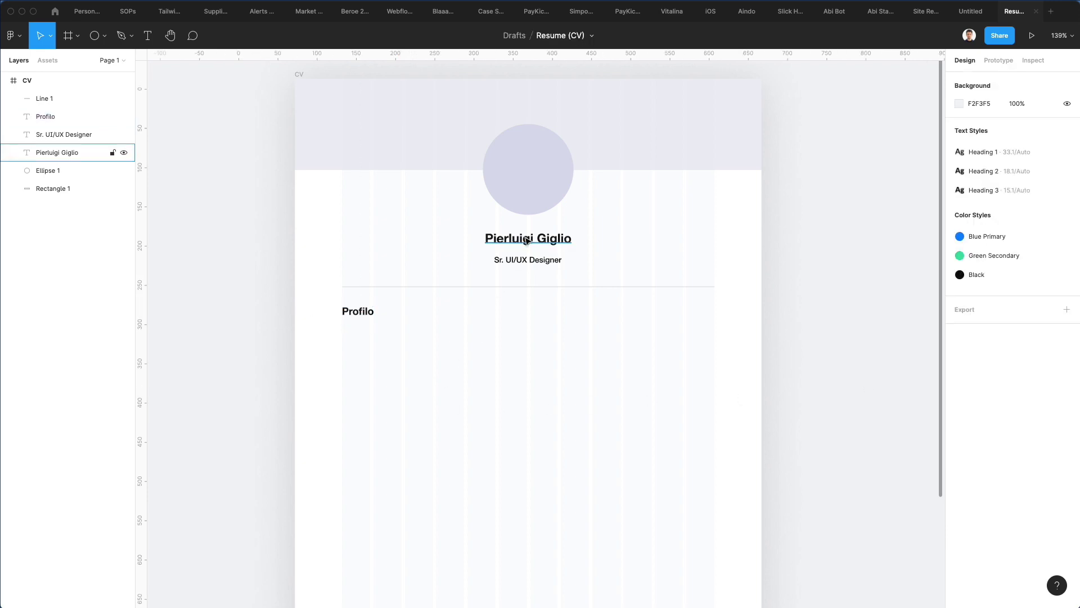
{"action": "left_click", "coordinate": [361, 315]}
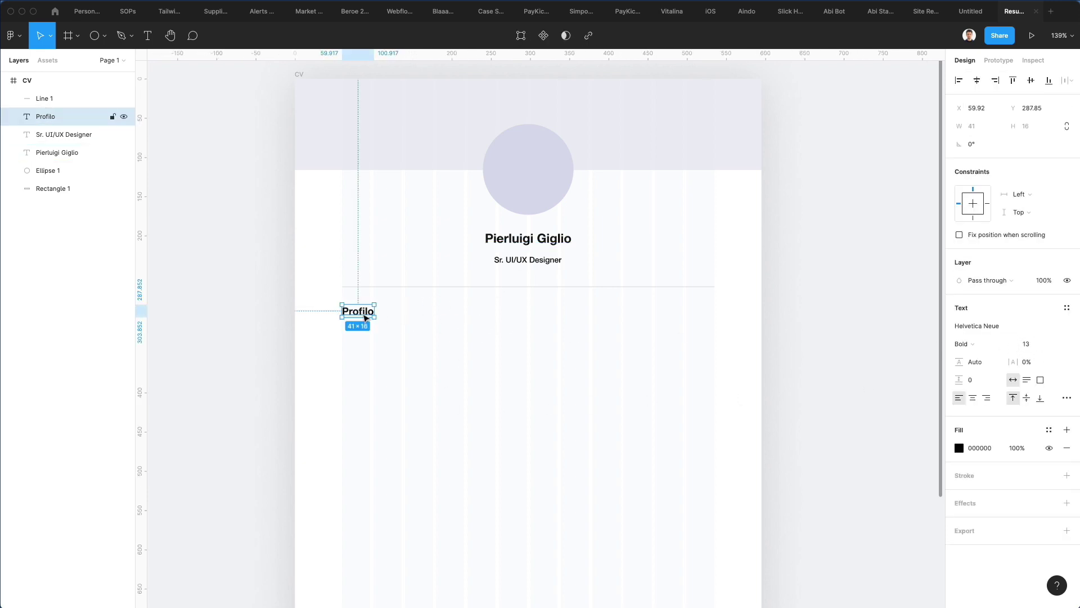
{"action": "left_click_drag", "start_coordinate": [364, 318], "coordinate": [366, 329]}
{"action": "left_click", "coordinate": [540, 262]}
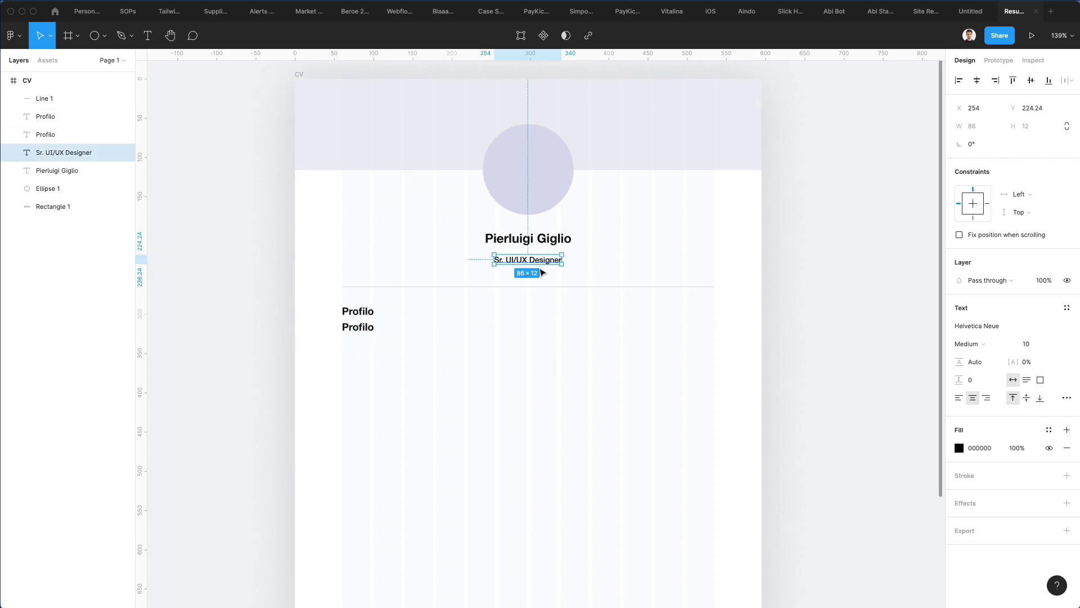
{"action": "left_click", "coordinate": [346, 329]}
{"action": "key", "text": "ctrl+alt+v"}
Step: Make the copy 8 pt and left-aligned, in a wider box lined up with the heading's left edge
{"action": "left_click", "coordinate": [1025, 343]}
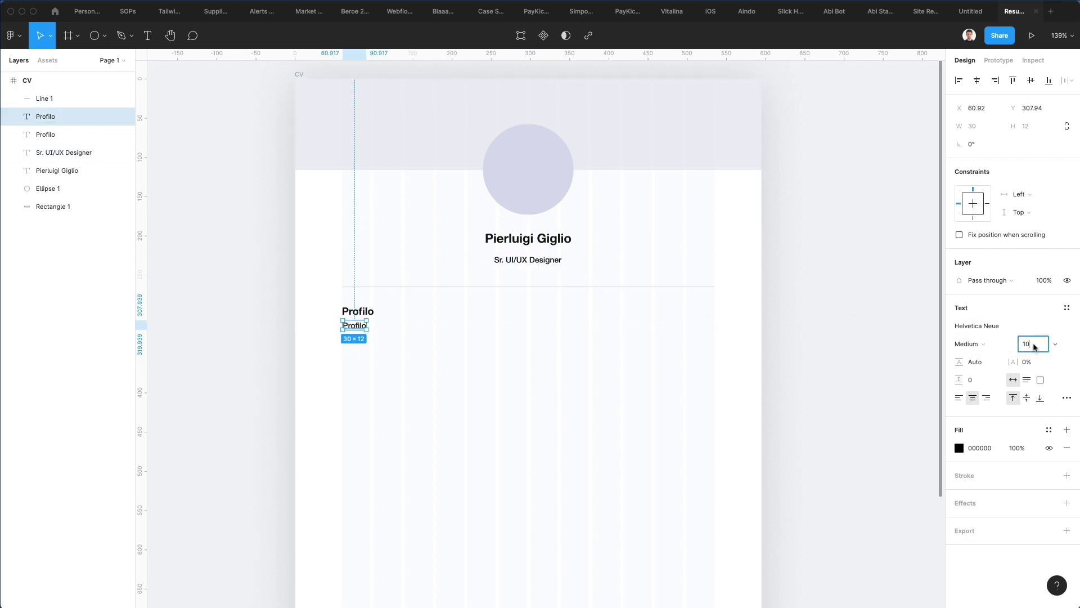
{"action": "type", "text": "8"}
{"action": "key", "text": "Return"}
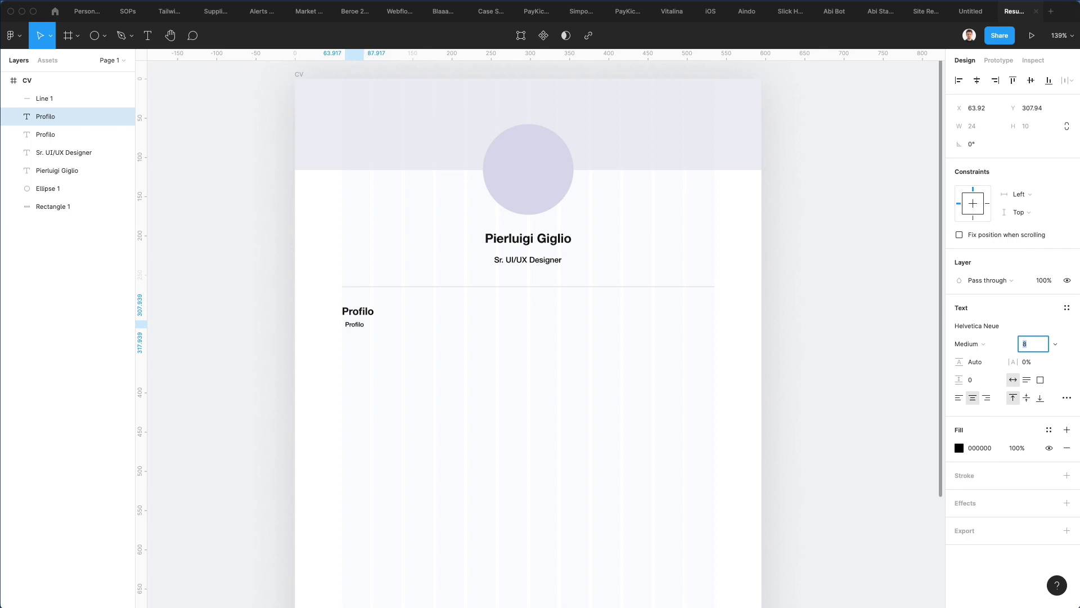
{"action": "key", "text": "Escape"}
{"action": "left_click", "coordinate": [647, 342]}
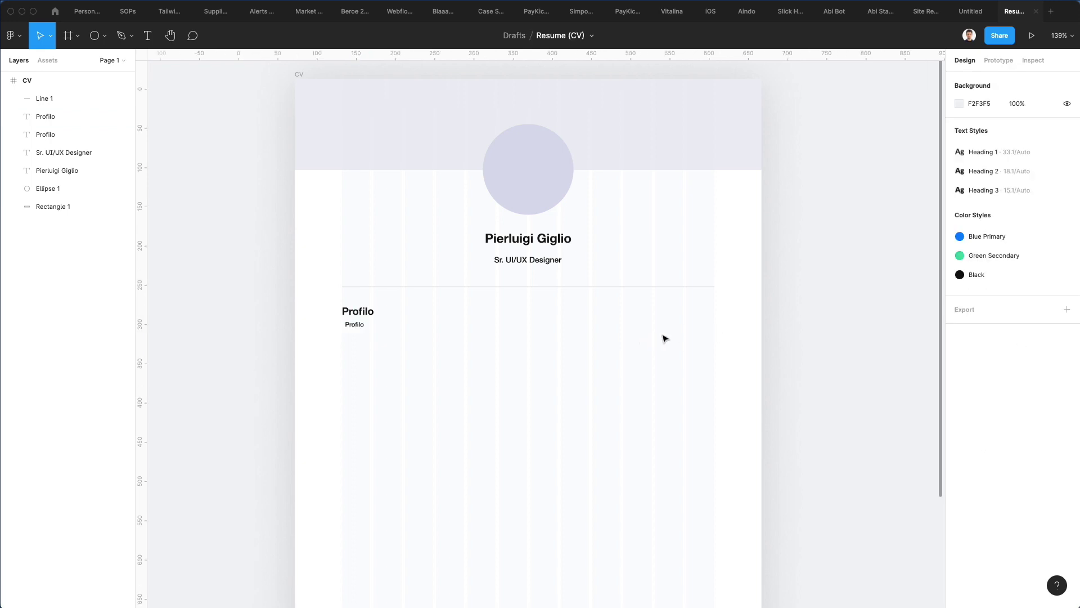
{"action": "left_click", "coordinate": [355, 329]}
{"action": "left_click", "coordinate": [959, 397]}
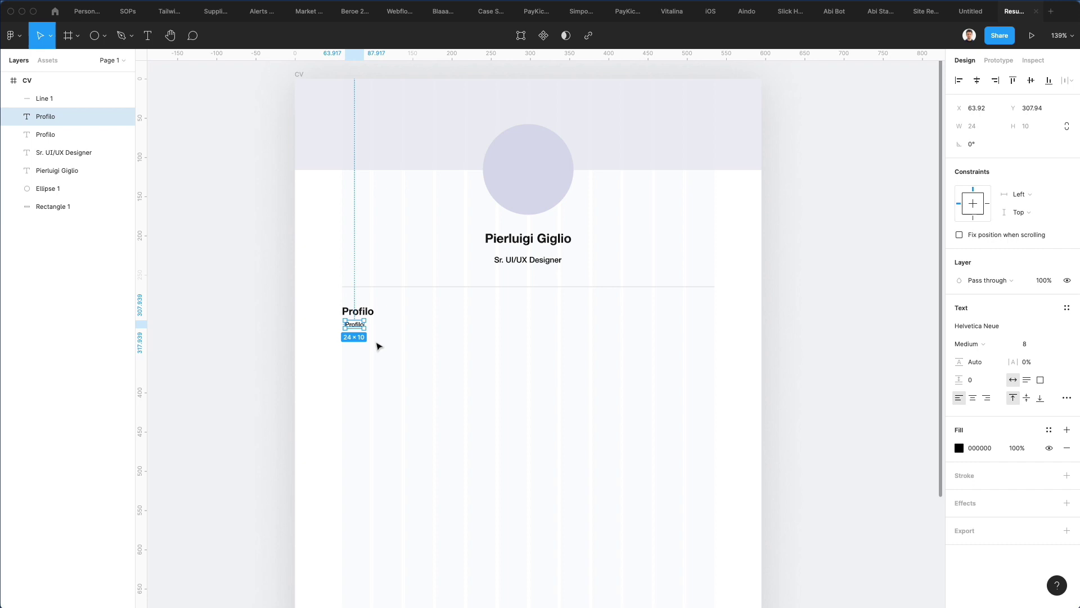
{"action": "left_click_drag", "start_coordinate": [360, 334], "coordinate": [527, 399]}
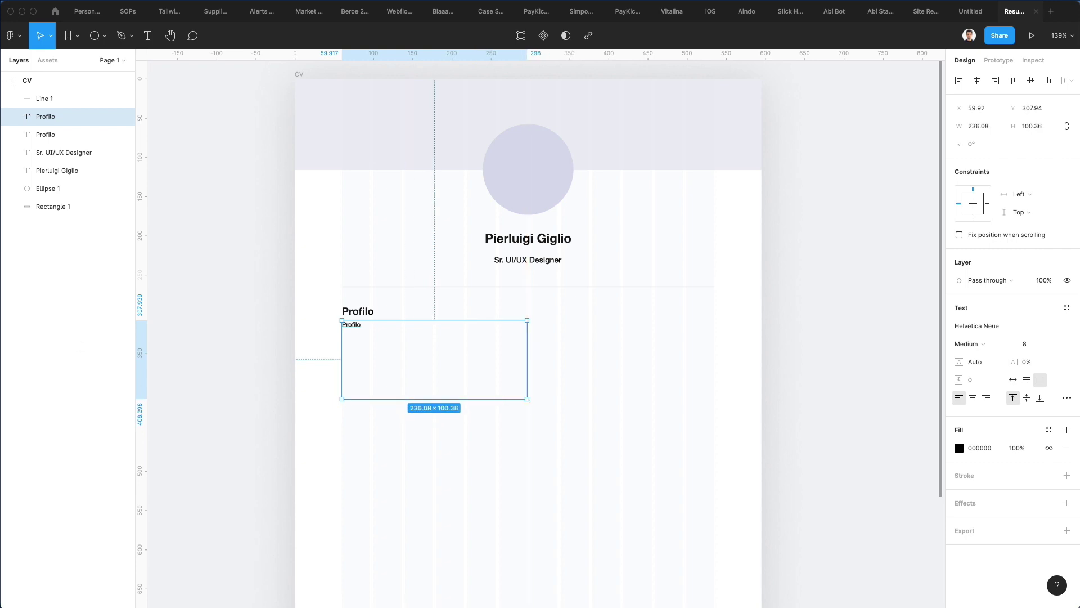
Step: Paste the Italian profile paragraph into the small Profilo text and shrink its box to fit
{"action": "left_click", "coordinate": [385, 354]}
{"action": "double_click", "coordinate": [361, 326]}
{"action": "type", "text": "Sono uno sviluppatore software con solide competenze di risoluzione dei problemi e una comprovata esperienza nella creazione e progettazione di software in un ambiente basato su test."}
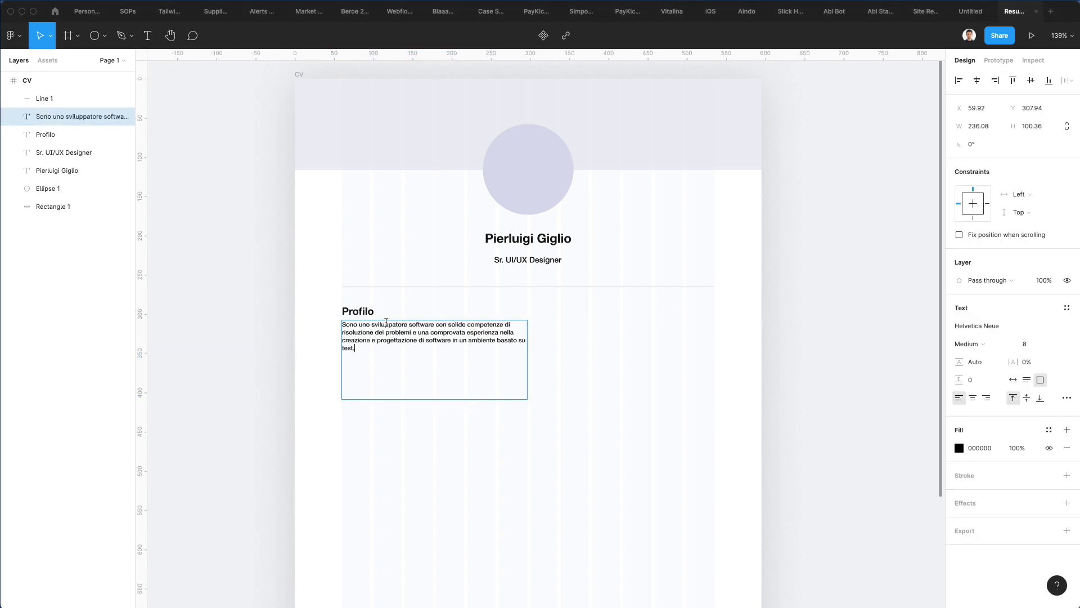
{"action": "key", "text": "Escape"}
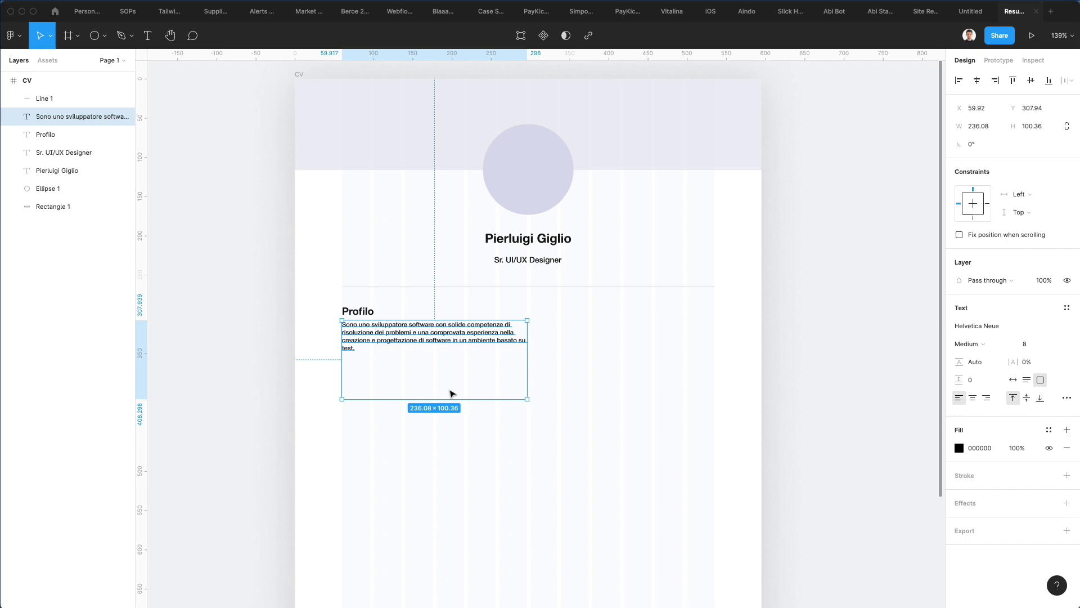
{"action": "left_click_drag", "start_coordinate": [455, 386], "coordinate": [451, 354]}
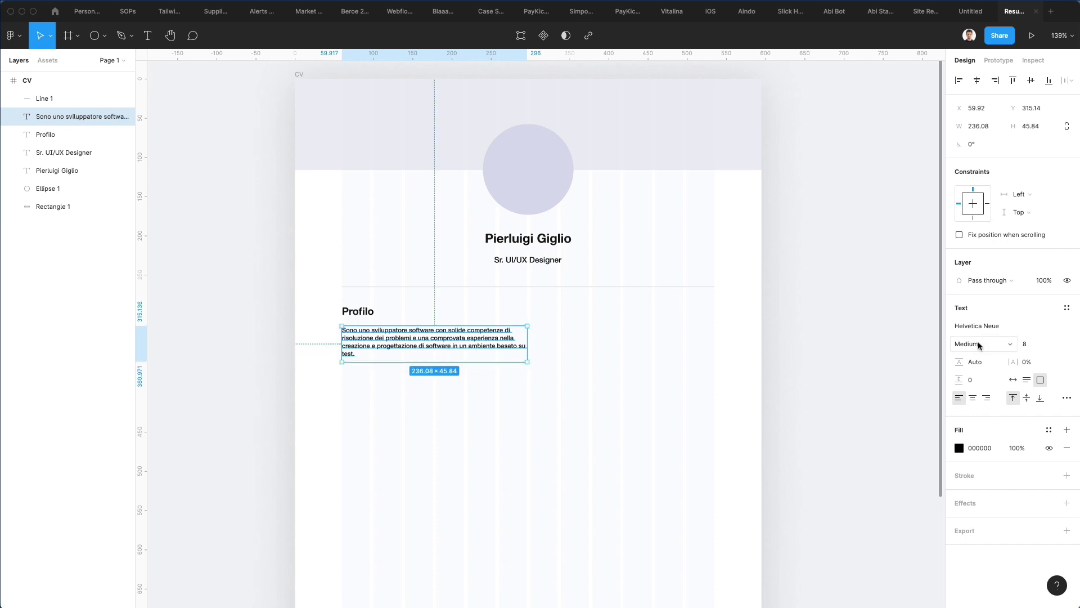
Step: Set the paragraph to Regular weight with 159.3% line height, snapped just under the heading
{"action": "left_click", "coordinate": [993, 342]}
{"action": "left_click", "coordinate": [982, 356]}
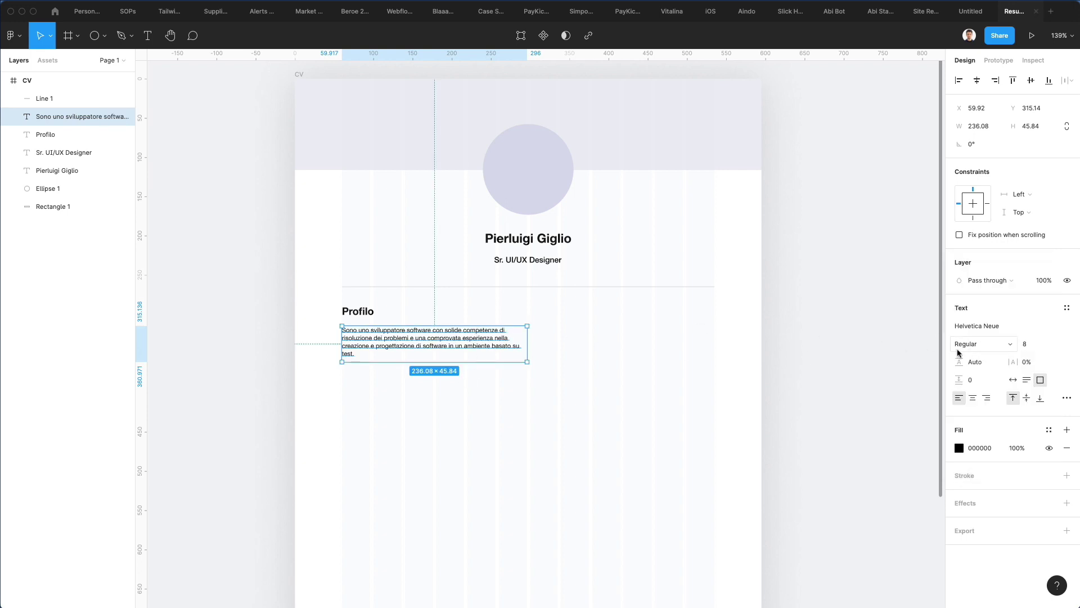
{"action": "left_click_drag", "start_coordinate": [959, 360], "coordinate": [1004, 357]}
{"action": "left_click", "coordinate": [508, 424]}
{"action": "left_click_drag", "start_coordinate": [356, 337], "coordinate": [356, 338]}
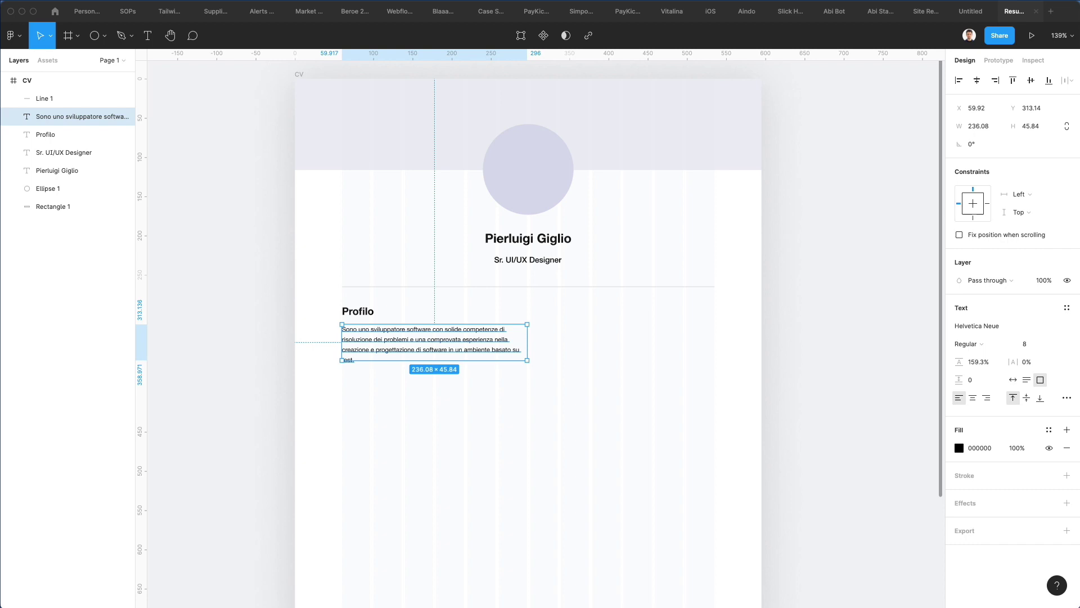
Step: Copy and paste the divider line under the job title
{"action": "left_click", "coordinate": [550, 315]}
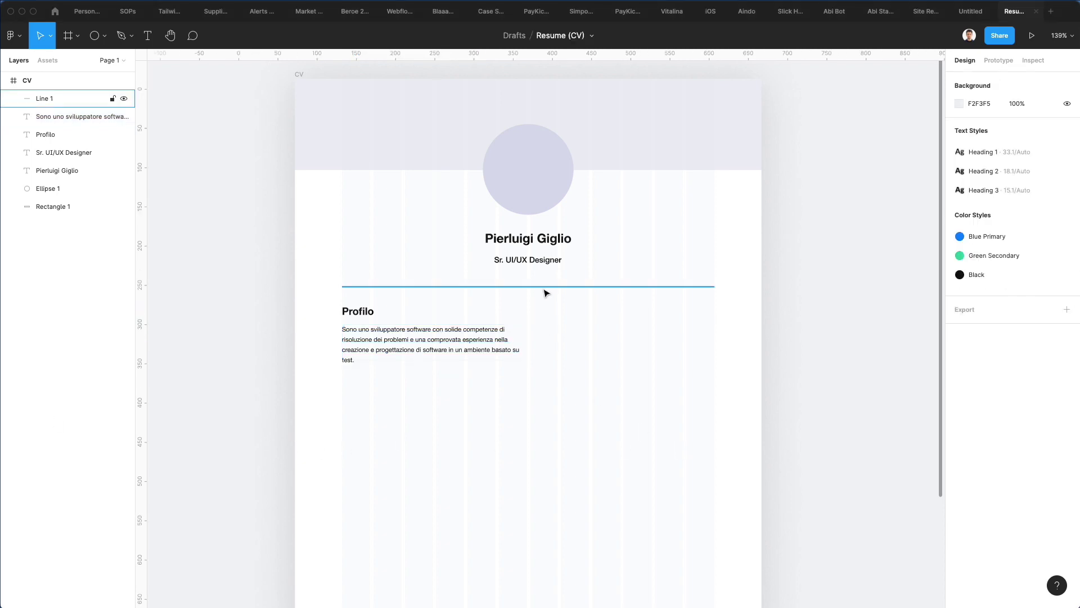
{"action": "left_click", "coordinate": [544, 287]}
{"action": "key", "text": "ctrl+c"}
{"action": "key", "text": "ctrl+v"}
{"action": "left_click", "coordinate": [727, 289]}
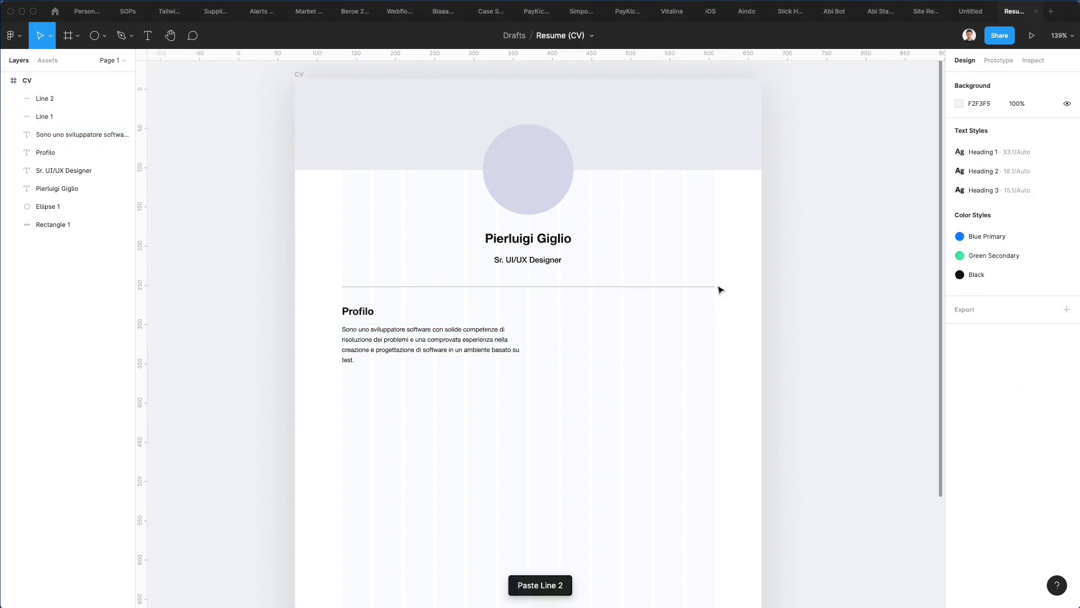
{"action": "left_click", "coordinate": [718, 287]}
Step: Rotate the copy to -90° and extend it down the page centre from the divider
{"action": "left_click_drag", "start_coordinate": [705, 308], "coordinate": [528, 414]}
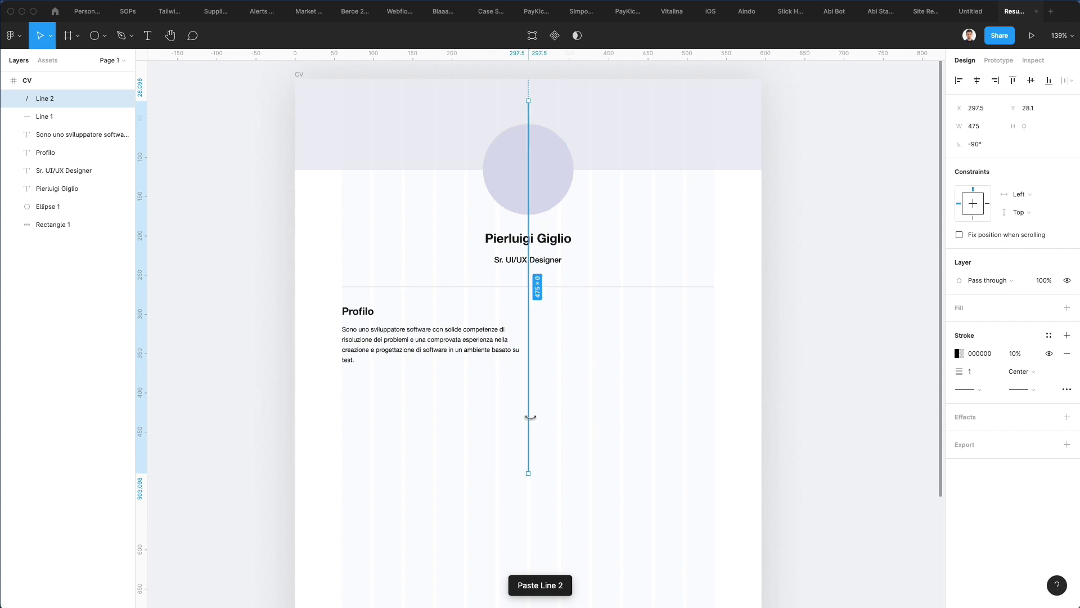
{"action": "left_click_drag", "start_coordinate": [532, 301], "coordinate": [522, 503]}
{"action": "scroll", "coordinate": [525, 479], "scroll_direction": "down", "scroll_amount": 5}
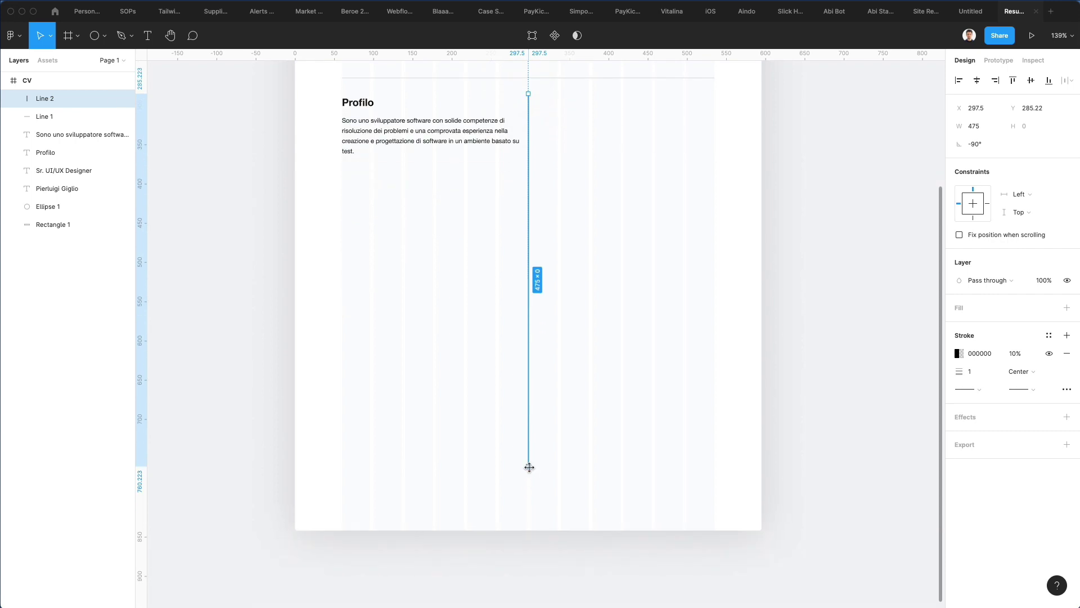
{"action": "mouse_move", "coordinate": [528, 465]}
{"action": "left_mouse_down"}
{"action": "mouse_move", "coordinate": [528, 494]}
{"action": "mouse_move", "coordinate": [530, 481]}
{"action": "left_mouse_up"}
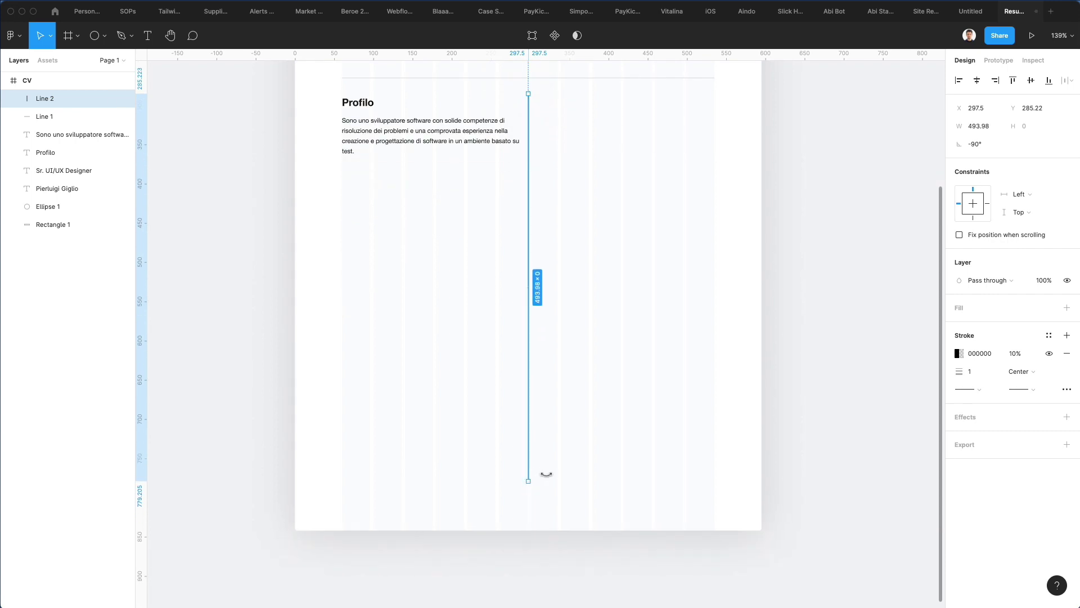
{"action": "left_click", "coordinate": [567, 460]}
{"action": "scroll", "coordinate": [566, 461], "scroll_direction": "up", "scroll_amount": 3}
Step: Narrow the profile paragraph's box to about 218 px wide
{"action": "left_click", "coordinate": [459, 254]}
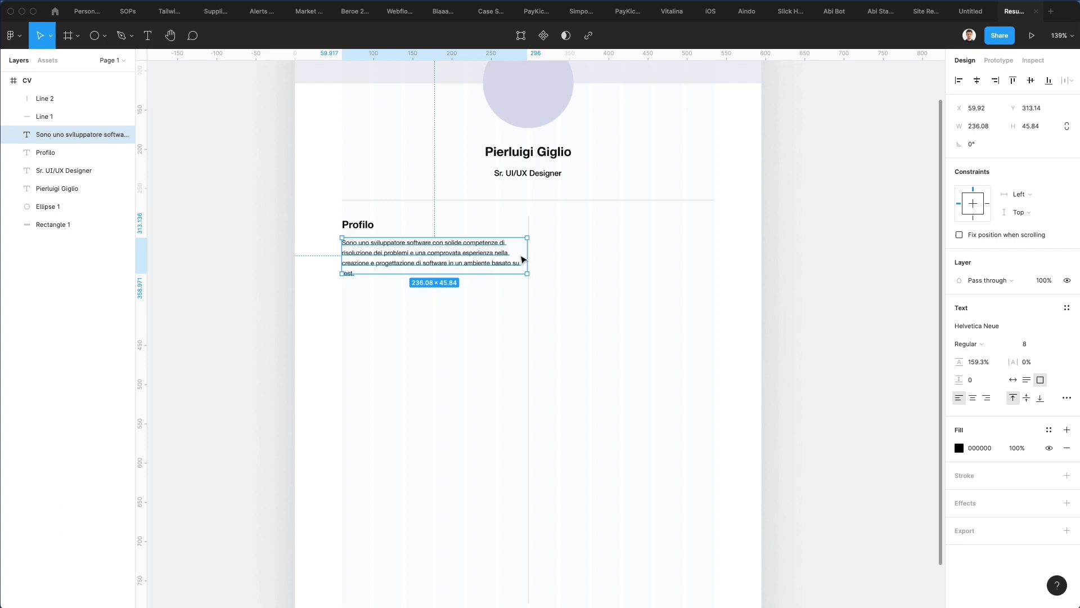
{"action": "left_click_drag", "start_coordinate": [526, 256], "coordinate": [515, 257]}
{"action": "scroll", "coordinate": [515, 257], "scroll_direction": "up", "scroll_amount": 1}
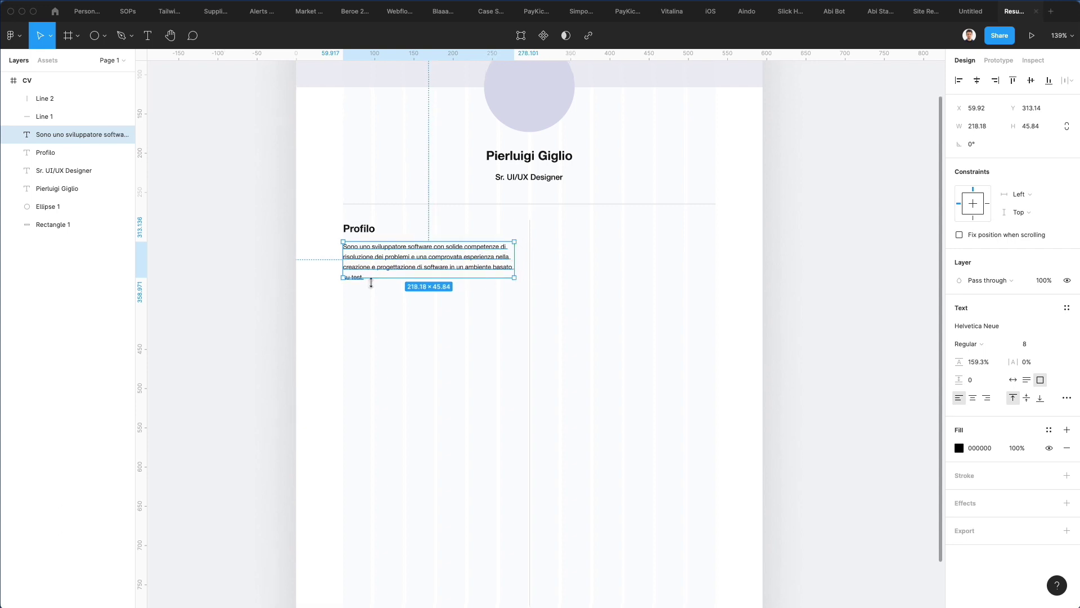
Step: Delete 'basato su test.' so the paragraph ends with 'in un ambiente.'
{"action": "double_click", "coordinate": [484, 269]}
{"action": "left_click_drag", "start_coordinate": [493, 268], "coordinate": [471, 290]}
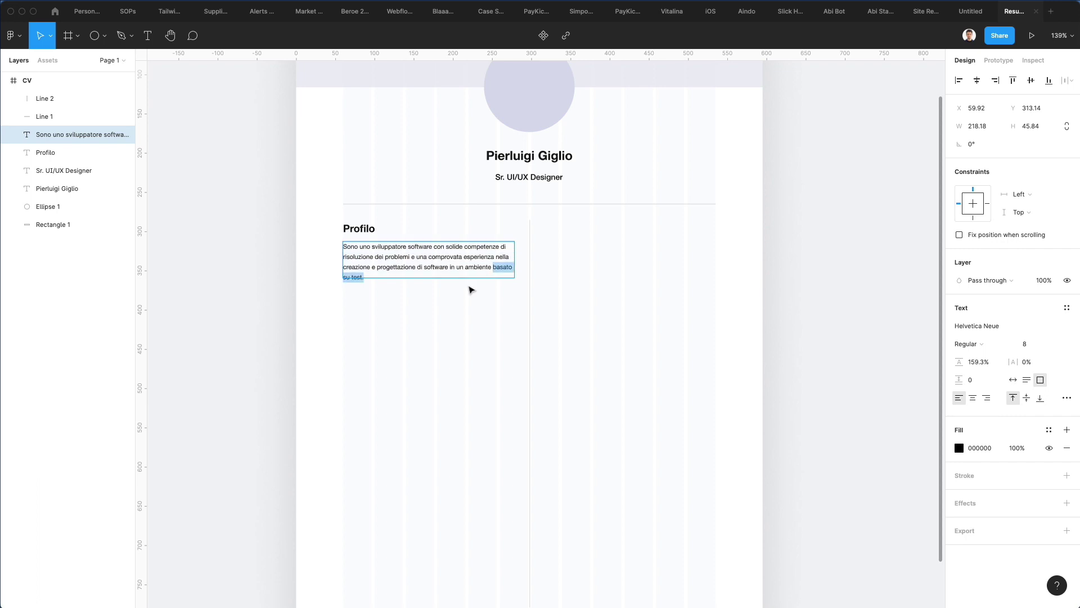
{"action": "key", "text": "BackSpace"}
{"action": "scroll", "coordinate": [489, 297], "scroll_direction": "left", "scroll_amount": 3}
{"action": "scroll", "coordinate": [490, 296], "scroll_direction": "down", "scroll_amount": 1}
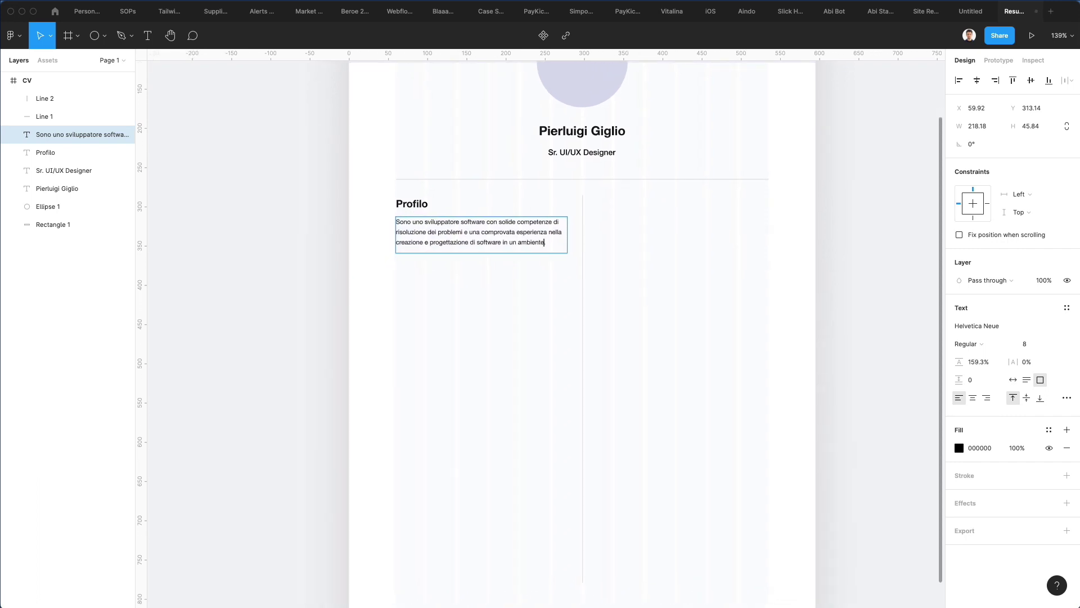
{"action": "key", "text": "BackSpace"}
{"action": "left_click", "coordinate": [490, 296]}
{"action": "scroll", "coordinate": [489, 297], "scroll_direction": "up", "scroll_amount": 2}
{"action": "scroll", "coordinate": [489, 297], "scroll_direction": "right", "scroll_amount": 2}
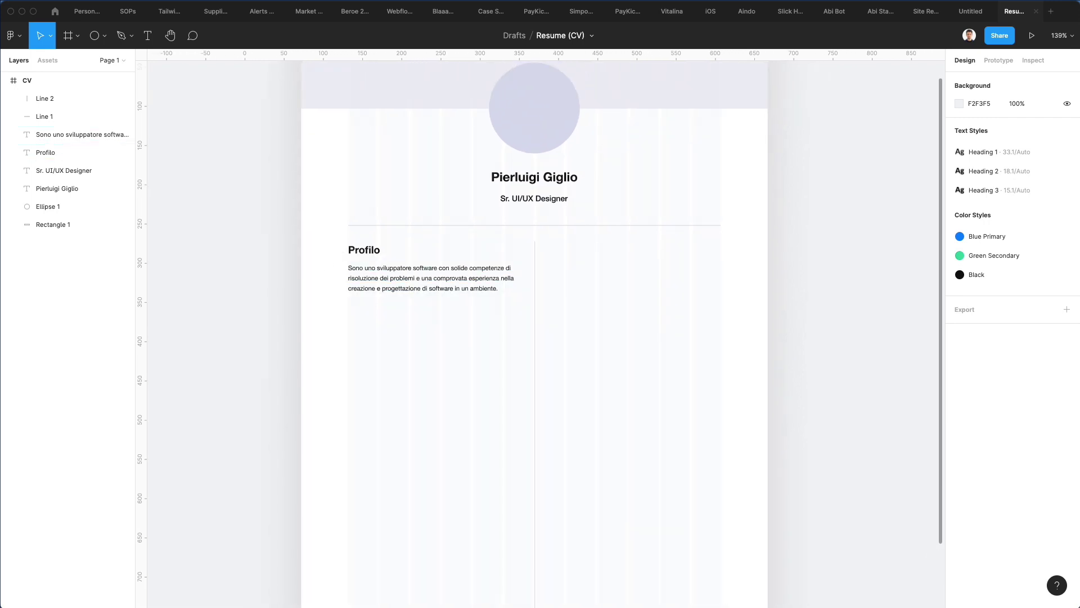
Step: Duplicate the Profilo heading and paragraph below and rename the heading Competenze
{"action": "left_click_drag", "start_coordinate": [326, 313], "coordinate": [396, 241]}
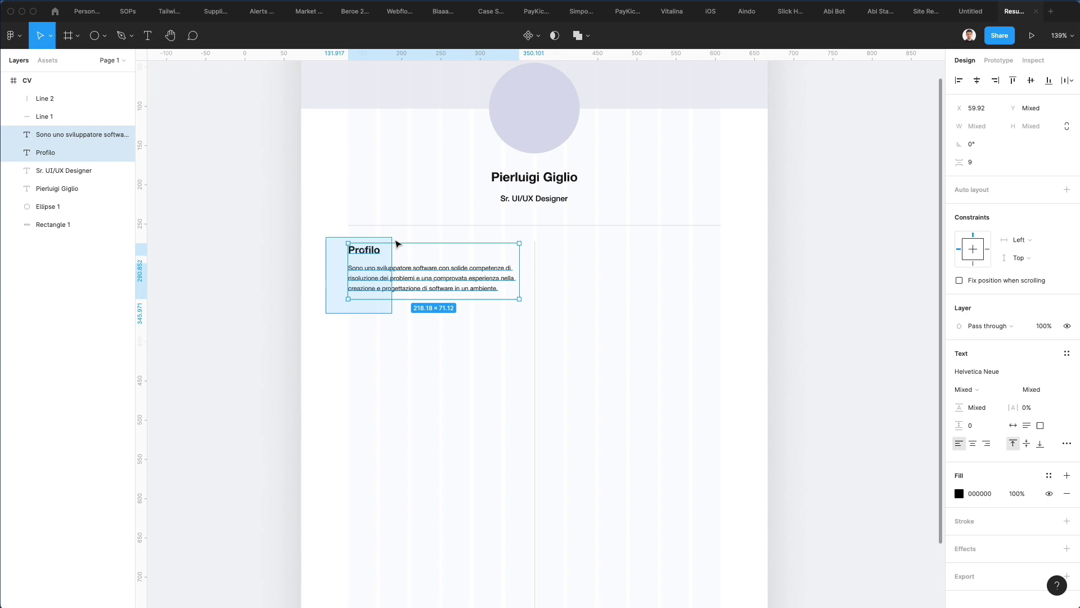
{"action": "left_click_drag", "start_coordinate": [393, 280], "coordinate": [396, 349], "text": "alt"}
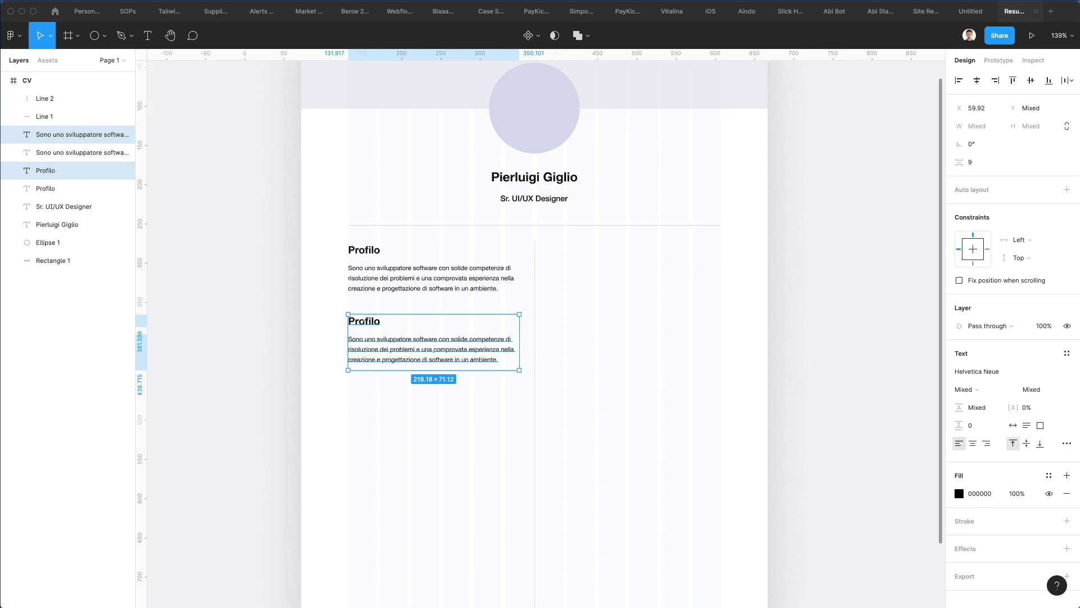
{"action": "double_click", "coordinate": [378, 330]}
{"action": "type", "text": "competenze"}
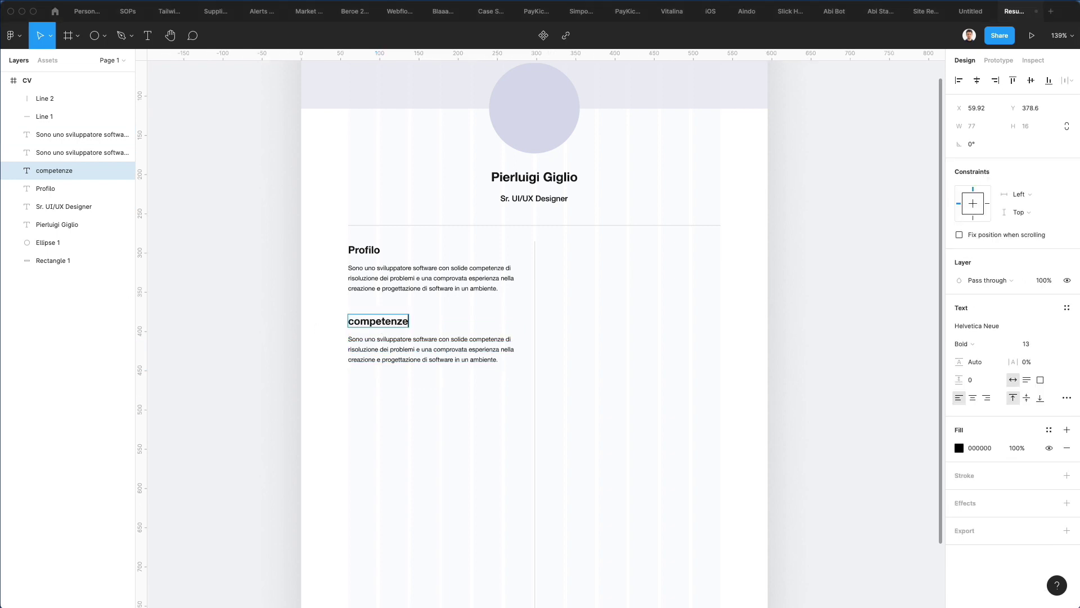
{"action": "type", "text": "C"}
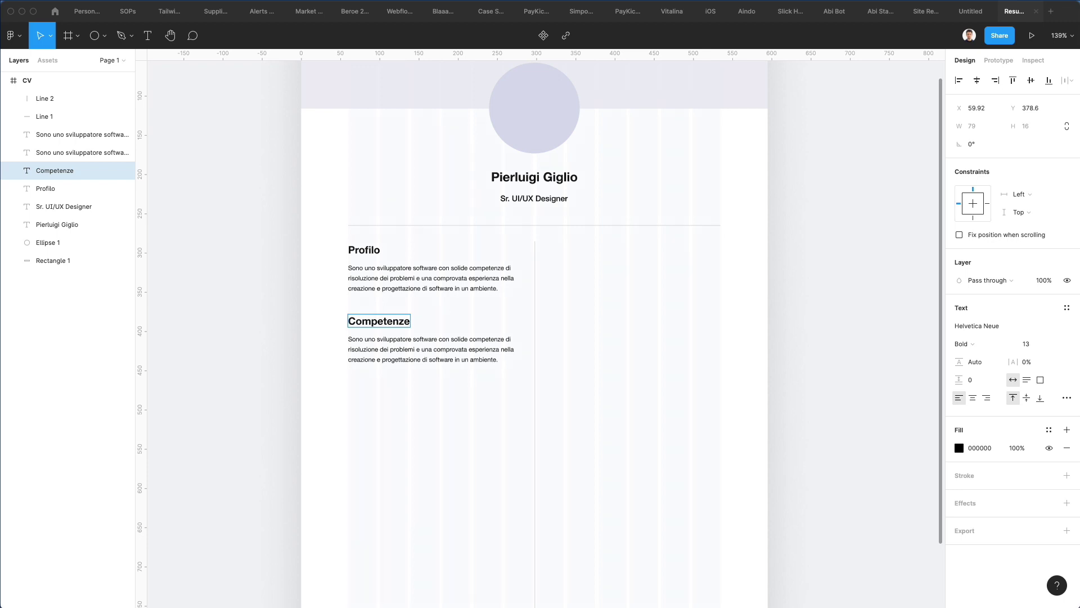
Step: Paste the coding-language and framework list, enlarge its box, and duplicate the Competenze section below
{"action": "double_click", "coordinate": [396, 353]}
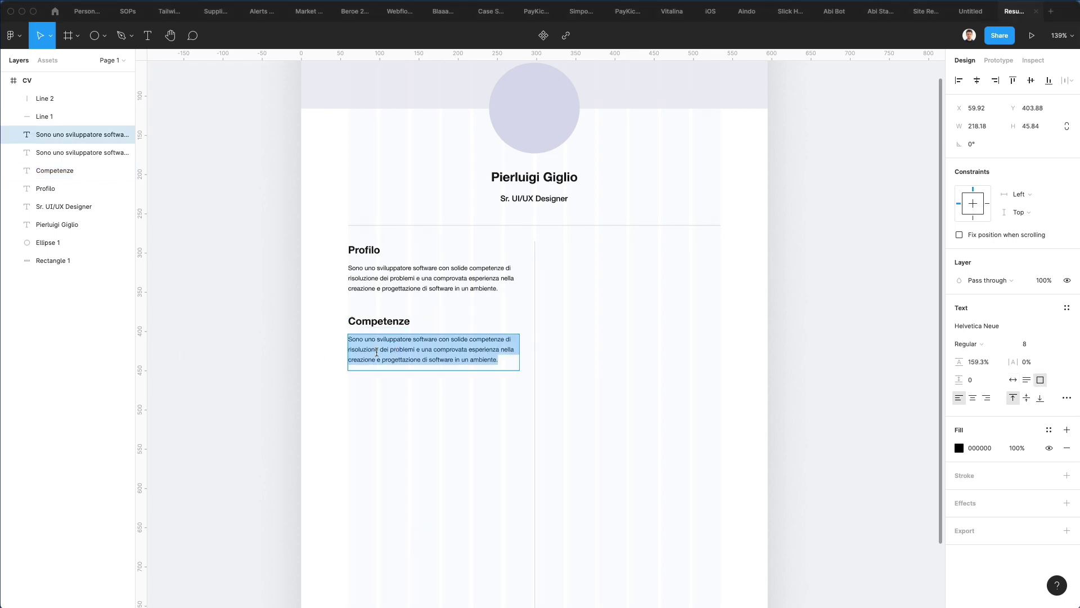
{"action": "key", "text": "super+v"}
{"action": "left_click", "coordinate": [439, 278]}
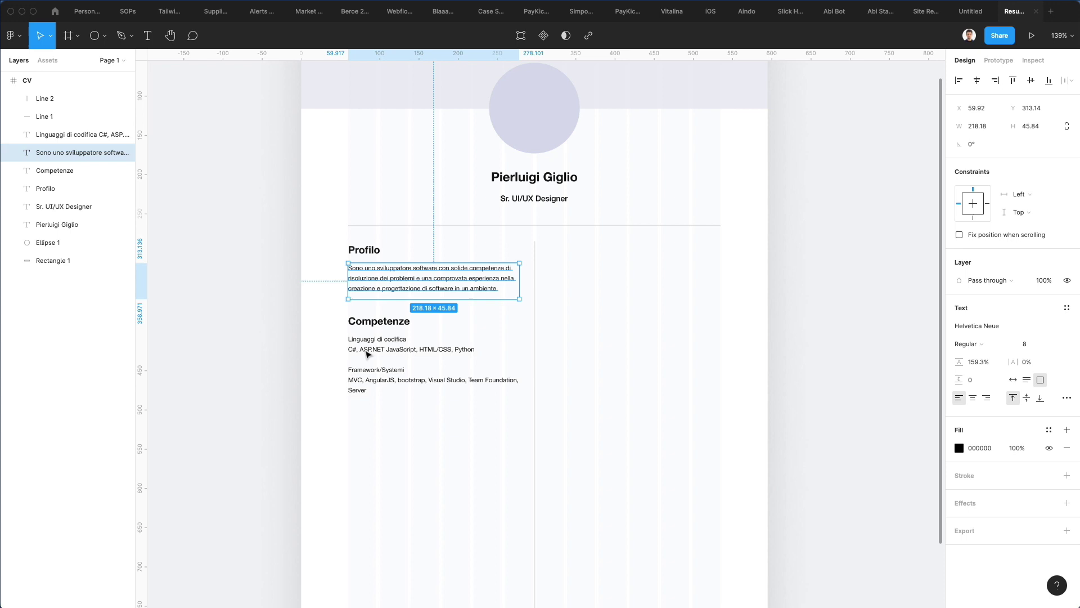
{"action": "left_click", "coordinate": [366, 352]}
{"action": "left_click_drag", "start_coordinate": [410, 369], "coordinate": [410, 399]}
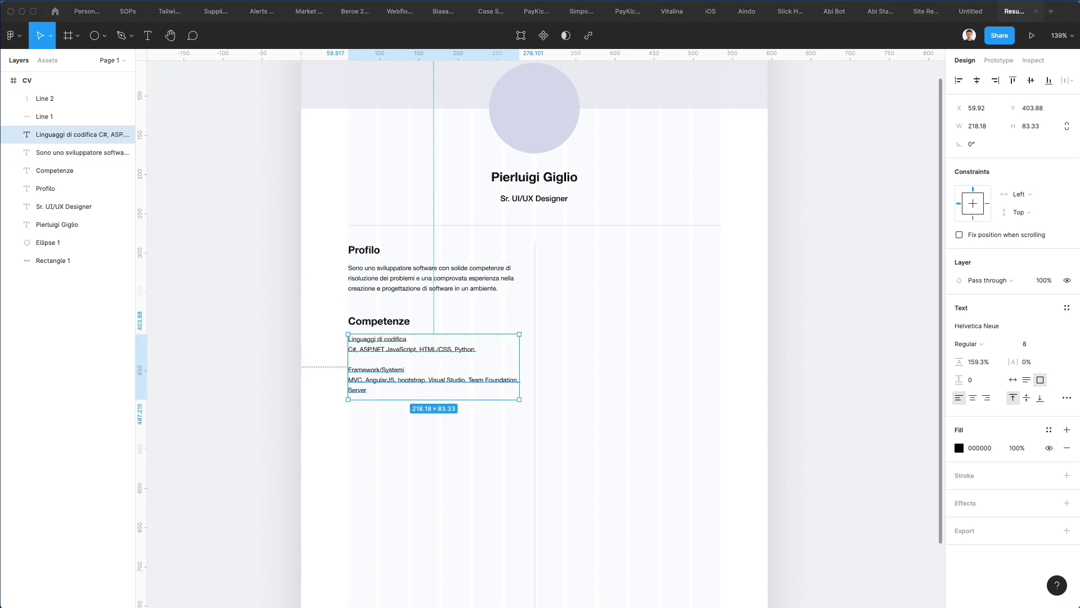
{"action": "left_click_drag", "start_coordinate": [330, 312], "coordinate": [398, 461]}
{"action": "double_click", "coordinate": [396, 429]}
{"action": "type", "text": "Referenze"}
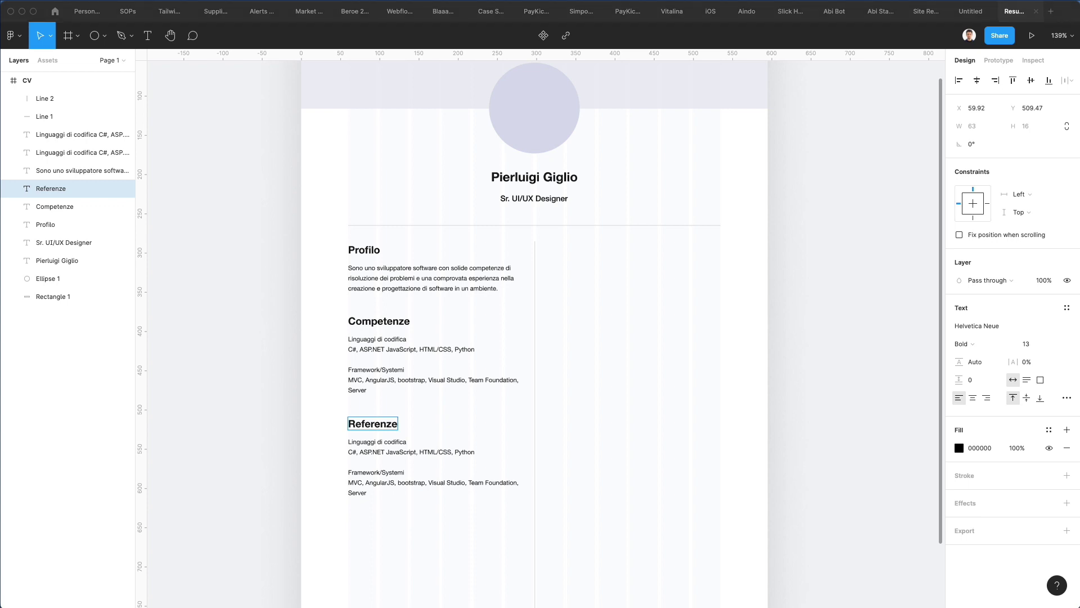
{"action": "double_click", "coordinate": [415, 455]}
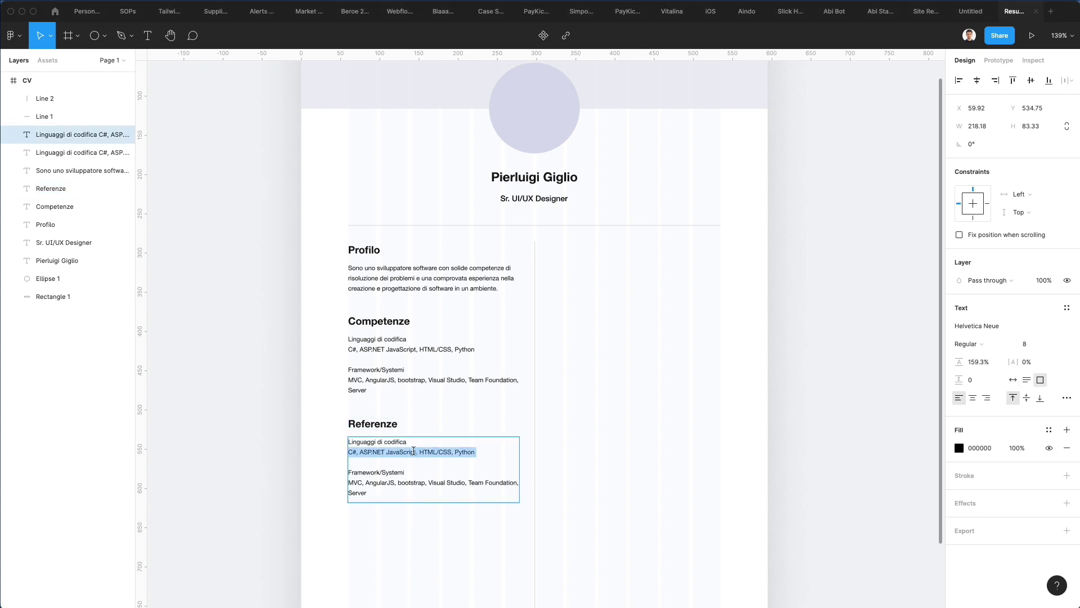
{"action": "key", "text": "ctrl+a"}
{"action": "key", "text": "ctrl+v"}
{"action": "key", "text": "Escape"}
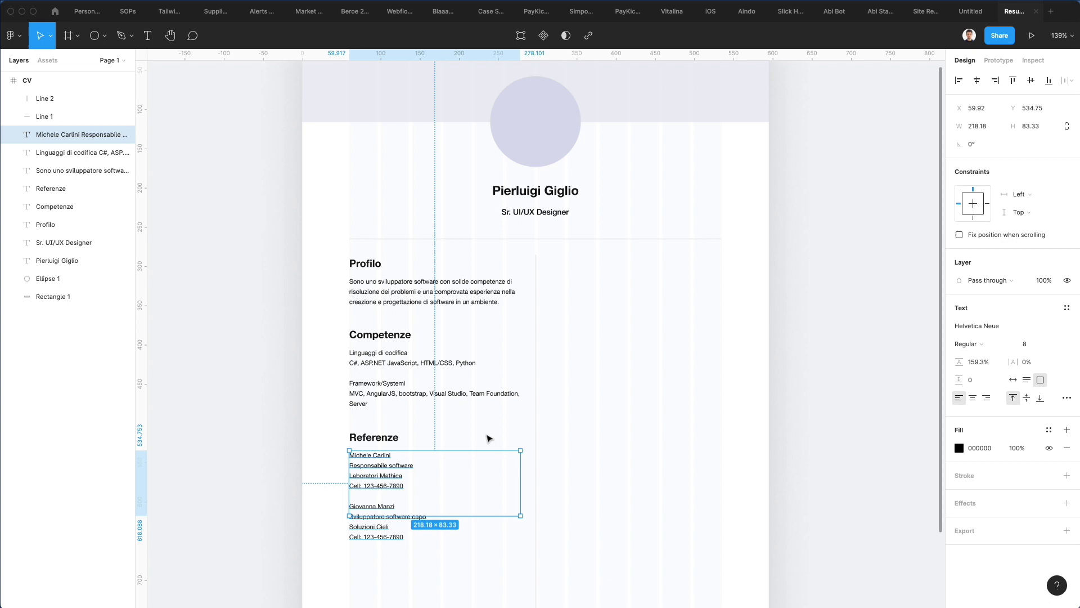
{"action": "scroll", "coordinate": [489, 438], "scroll_direction": "down", "scroll_amount": 2}
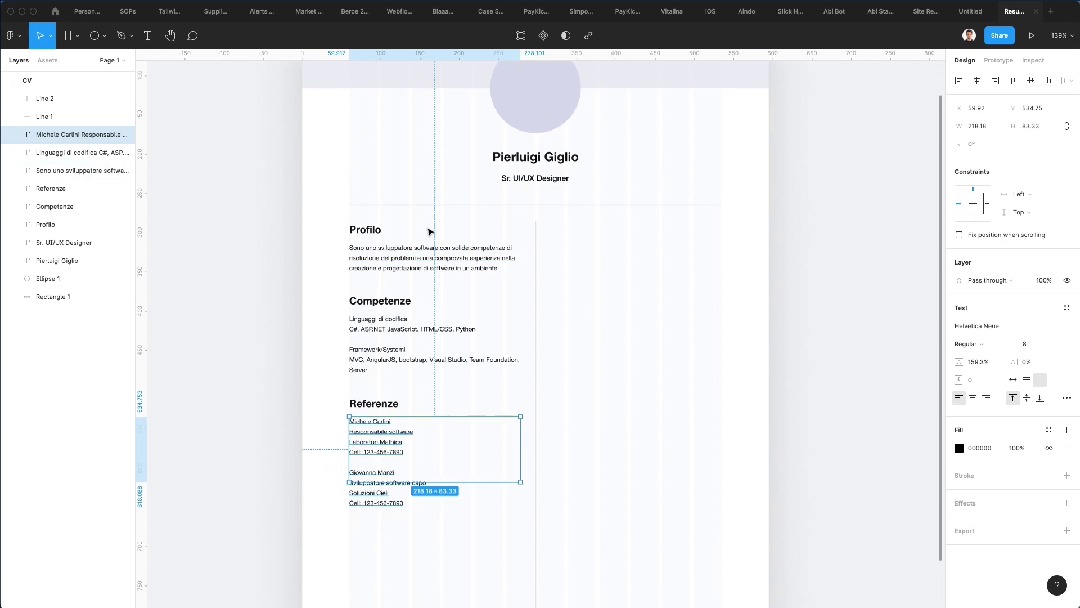
{"action": "scroll", "coordinate": [422, 253], "scroll_direction": "up", "scroll_amount": 1}
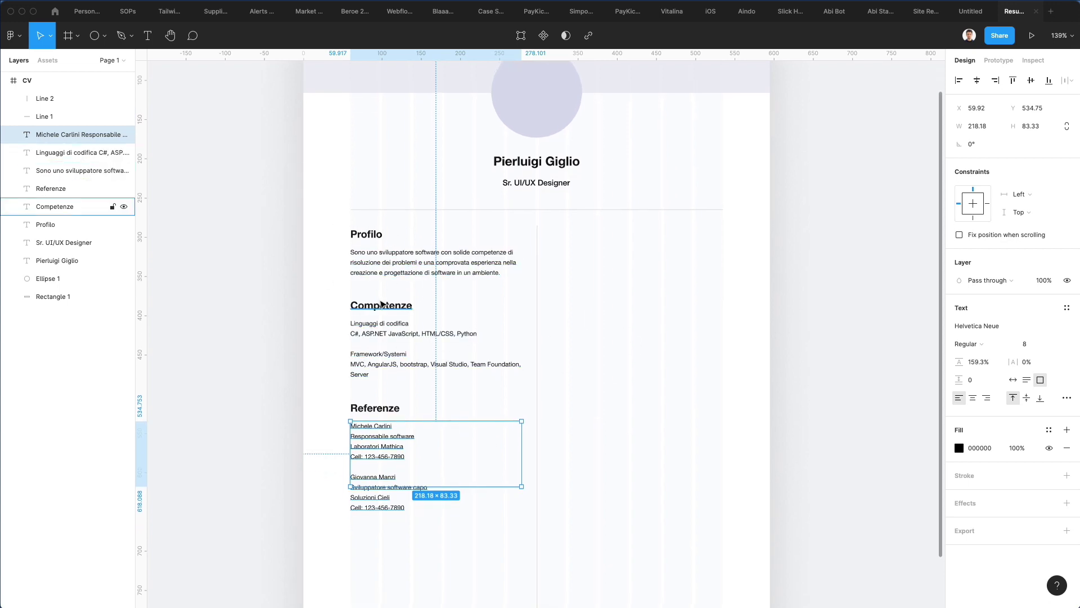
{"action": "scroll", "coordinate": [388, 337], "scroll_direction": "right", "scroll_amount": 1}
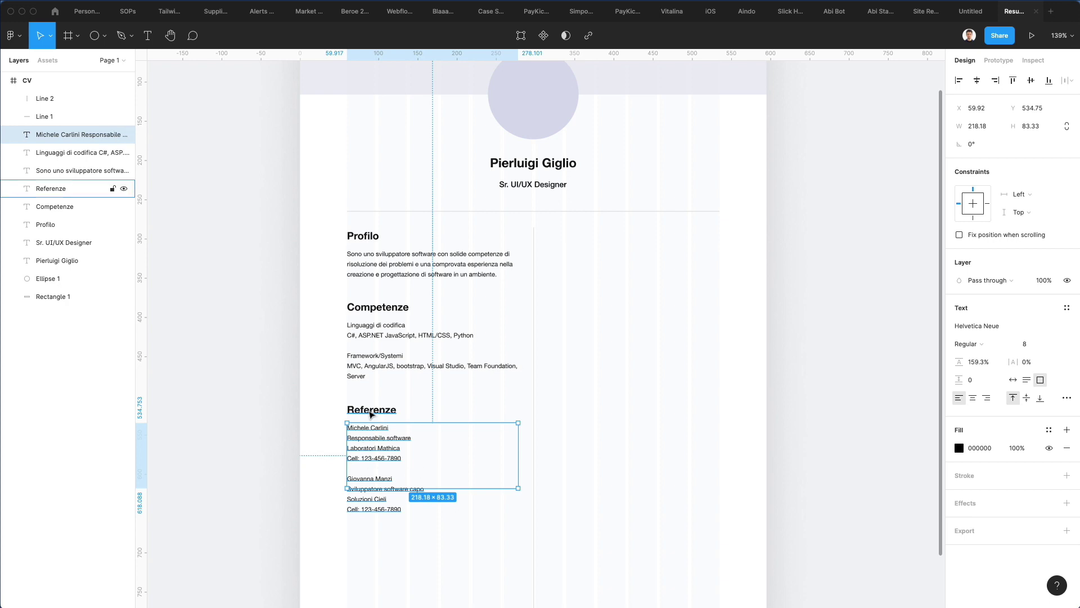
{"action": "scroll", "coordinate": [371, 414], "scroll_direction": "right", "scroll_amount": 1}
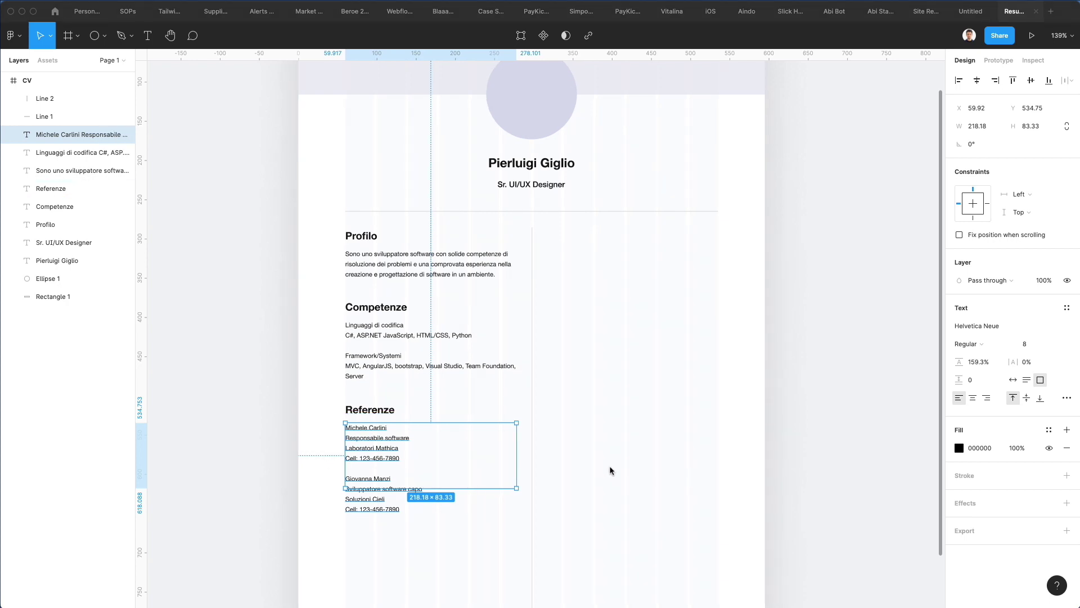
{"action": "left_click", "coordinate": [555, 463]}
{"action": "scroll", "coordinate": [530, 432], "scroll_direction": "down", "scroll_amount": 4}
Step: Duplicate the Referenze section below and rename its heading Contatti
{"action": "left_click_drag", "start_coordinate": [308, 287], "coordinate": [369, 447]}
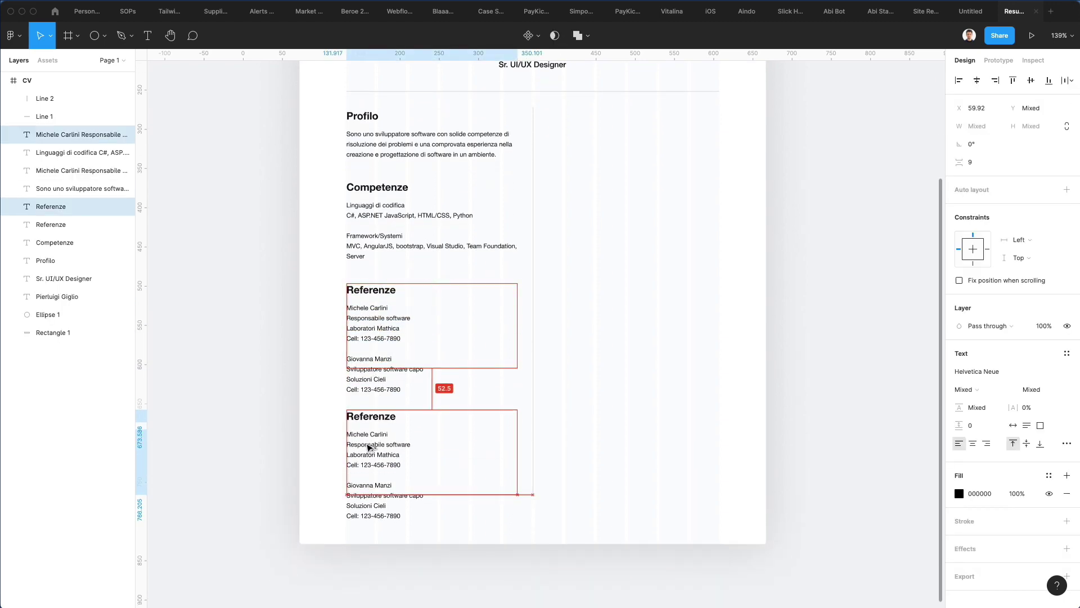
{"action": "left_click", "coordinate": [540, 410]}
{"action": "double_click", "coordinate": [389, 418]}
{"action": "type", "text": "Contatti"}
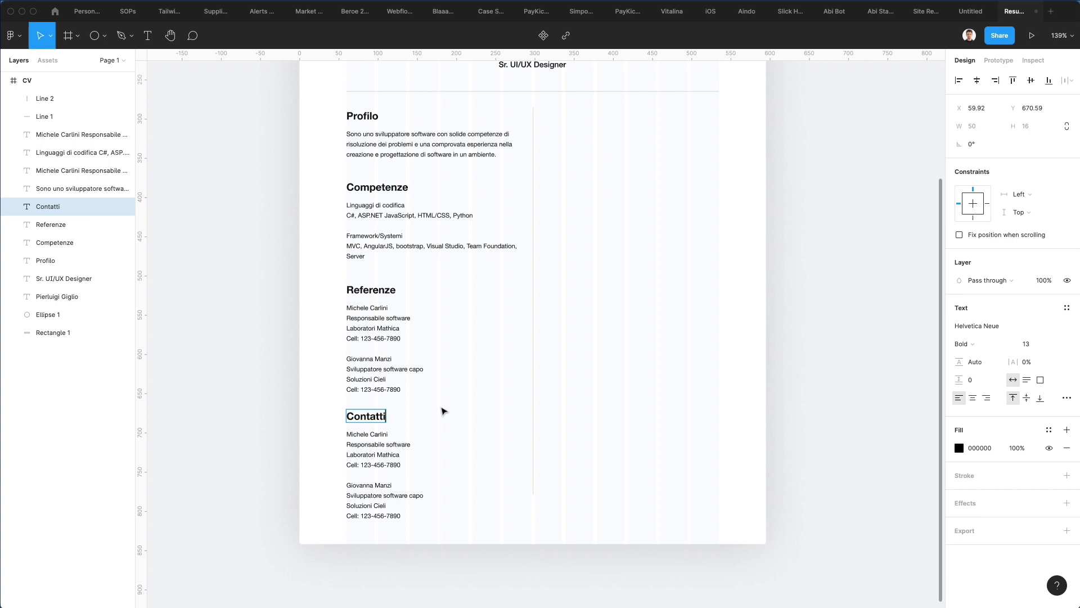
{"action": "key", "text": "Escape"}
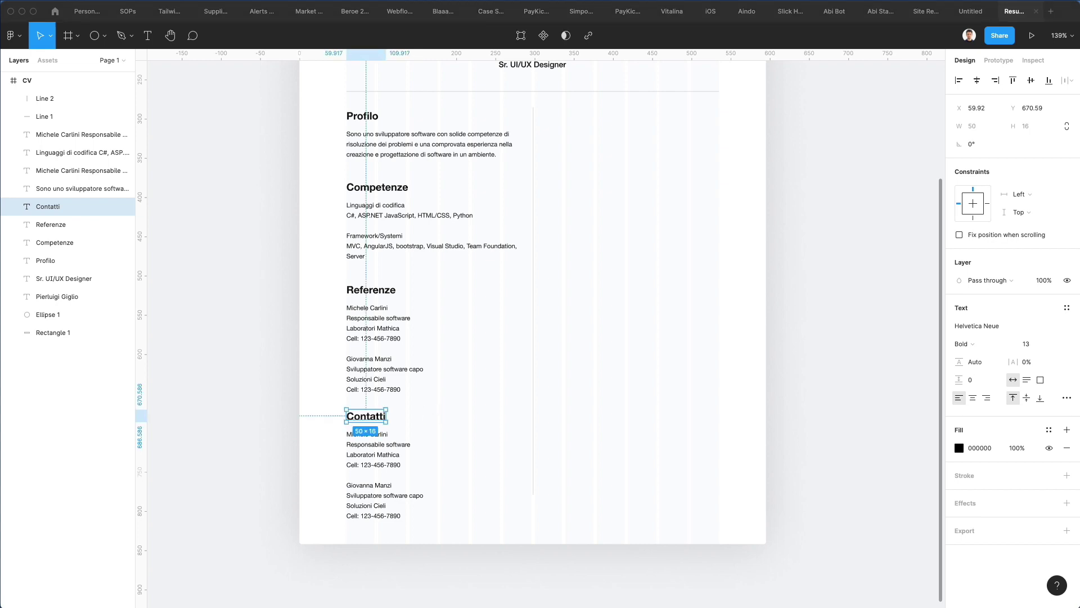
Step: Replace the body text with phone, mobile, e-mail, website, address and LinkedIn details
{"action": "left_click", "coordinate": [360, 465]}
{"action": "double_click", "coordinate": [360, 465]}
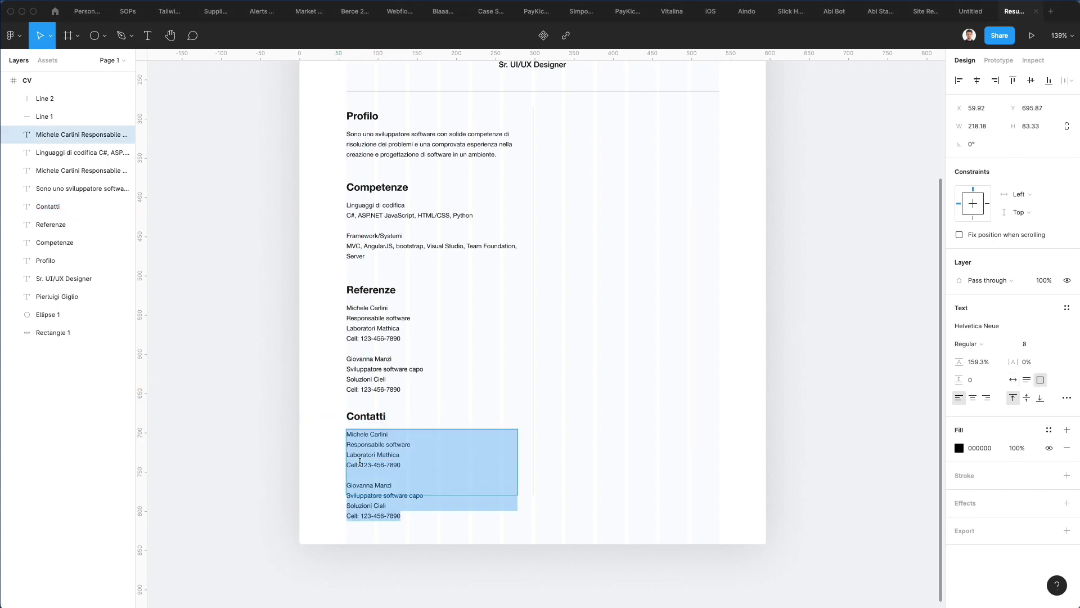
{"action": "key", "text": "super+v"}
{"action": "left_click", "coordinate": [292, 427]}
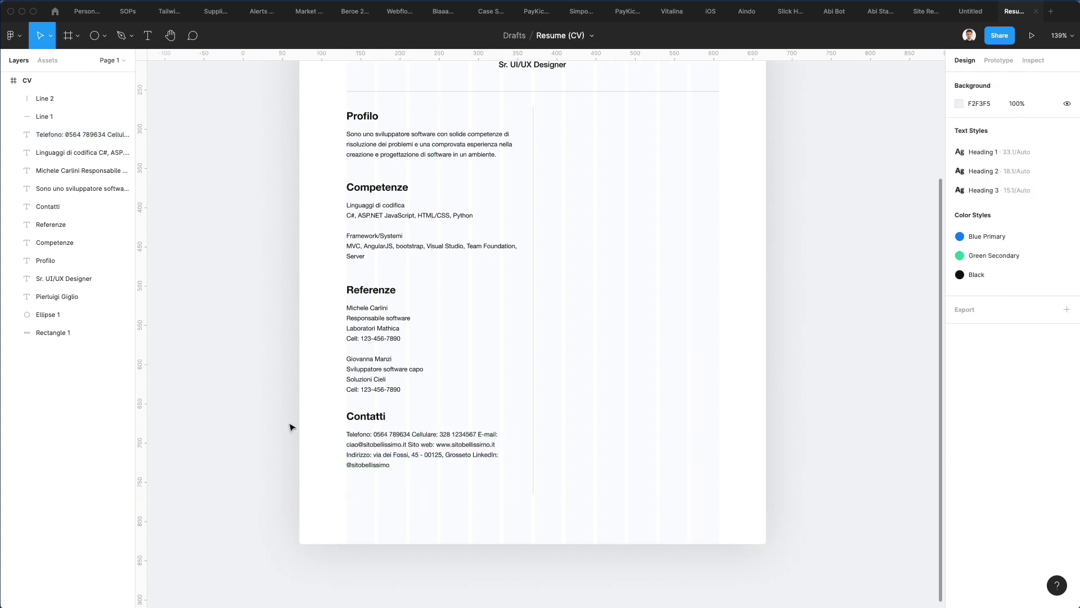
{"action": "scroll", "coordinate": [343, 425], "scroll_direction": "up", "scroll_amount": 2}
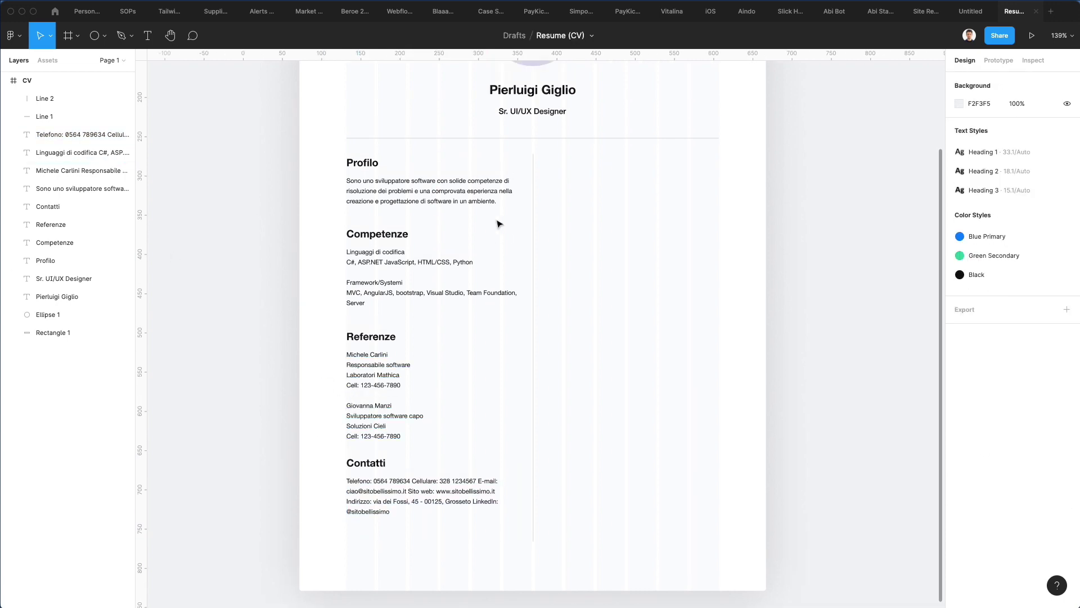
Step: Copy Profilo into the right column as Esperienze lavorative with the pasted two-job history
{"action": "left_click_drag", "start_coordinate": [315, 159], "coordinate": [580, 204]}
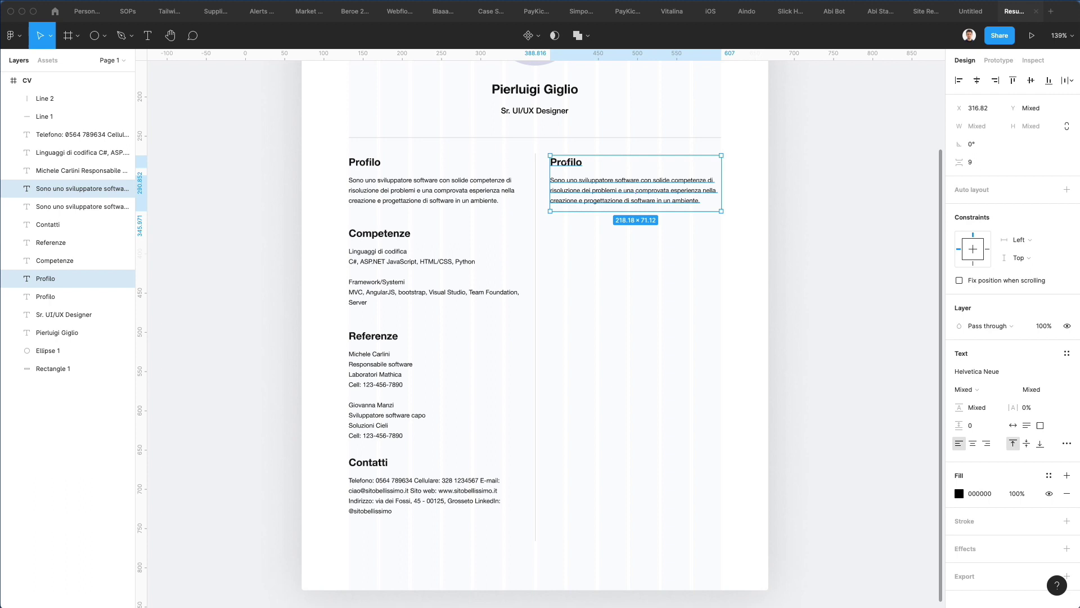
{"action": "double_click", "coordinate": [567, 163]}
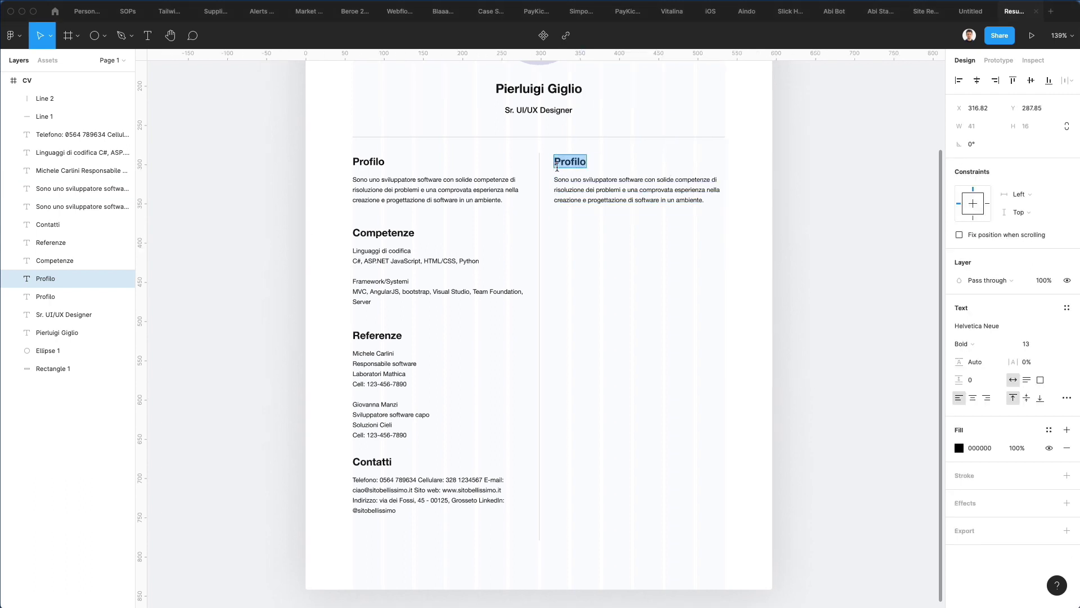
{"action": "type", "text": "Esperienze lavorative"}
{"action": "scroll", "coordinate": [549, 180], "scroll_direction": "up", "scroll_amount": 1}
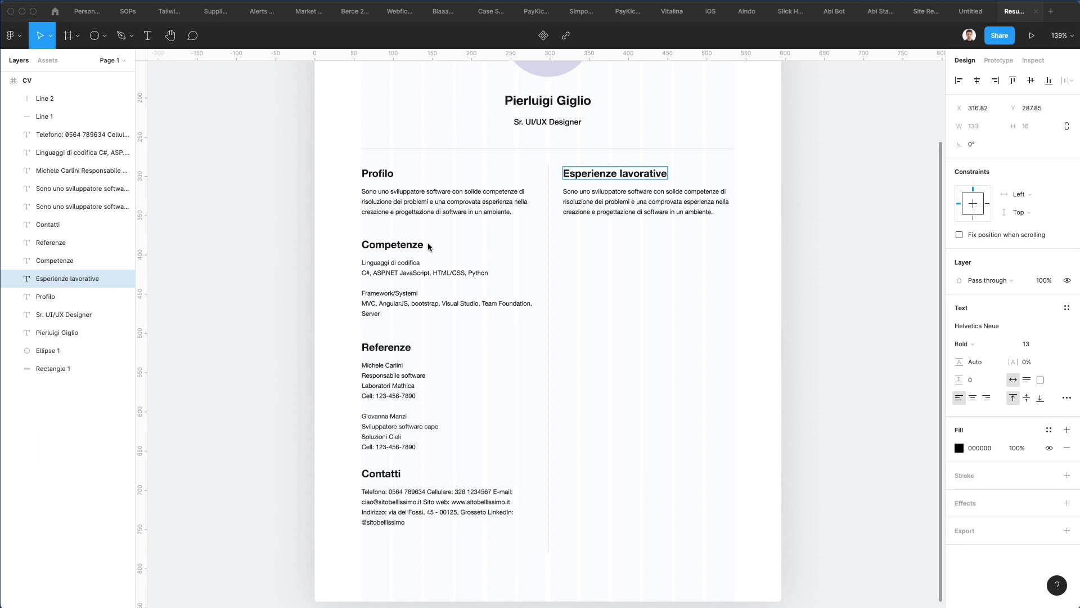
{"action": "double_click", "coordinate": [631, 214]}
{"action": "type", "text": "Ingegnere del software Laboratori Mathica | da maggio 2020 a oggi - Progettazione e creazione di soluzioni software per la soluzione di problematiche per vari clienti - Controllo della compatibilità dei prototipi di software - Modifica di codici per la soluzione di errori  Sviluppatore software Soluzioni Cieli | da agosto 2016 ad aprile 2020 - Sviluppo e implementazione di soluzioni software in base alle esigenze del cliente - Test e ottimizzazione software prima del lancio - Pubblicazione patch ad hoc per prodotti"}
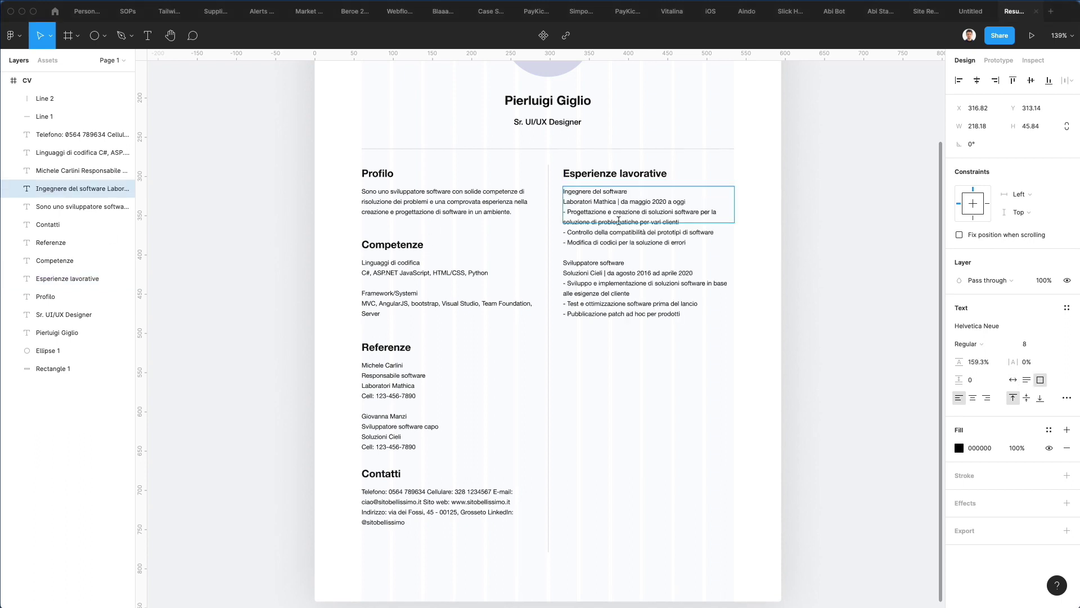
{"action": "key", "text": "Escape"}
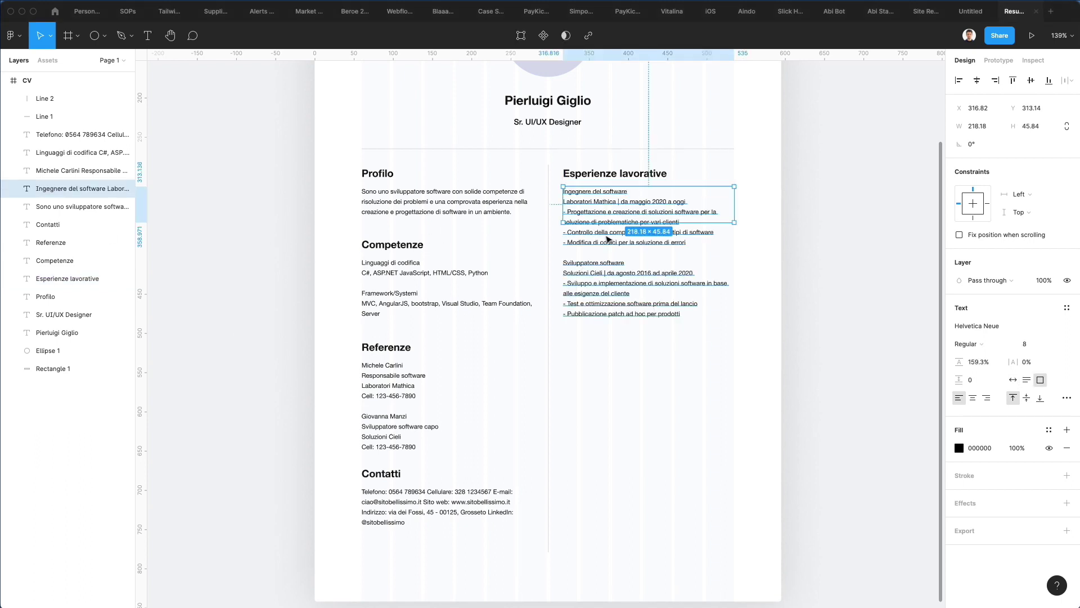
{"action": "left_click_drag", "start_coordinate": [656, 222], "coordinate": [670, 325]}
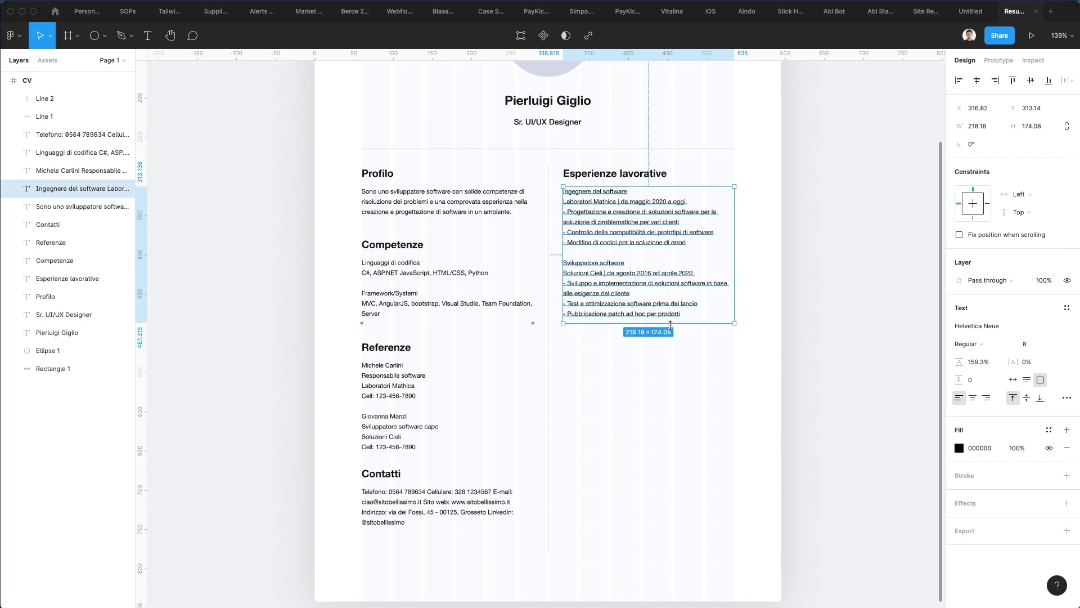
Step: Duplicate that section below as Istruzione e formazione with the Bocconi and Bari education details
{"action": "left_click", "coordinate": [619, 174]}
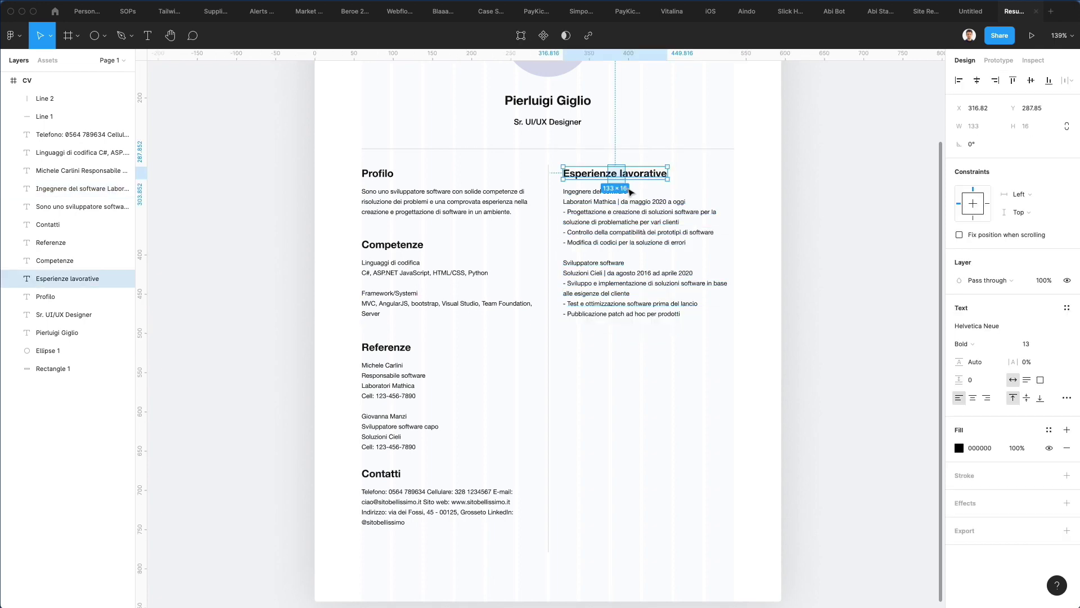
{"action": "left_click", "coordinate": [655, 236], "text": "shift"}
{"action": "left_click_drag", "start_coordinate": [656, 237], "coordinate": [617, 384]}
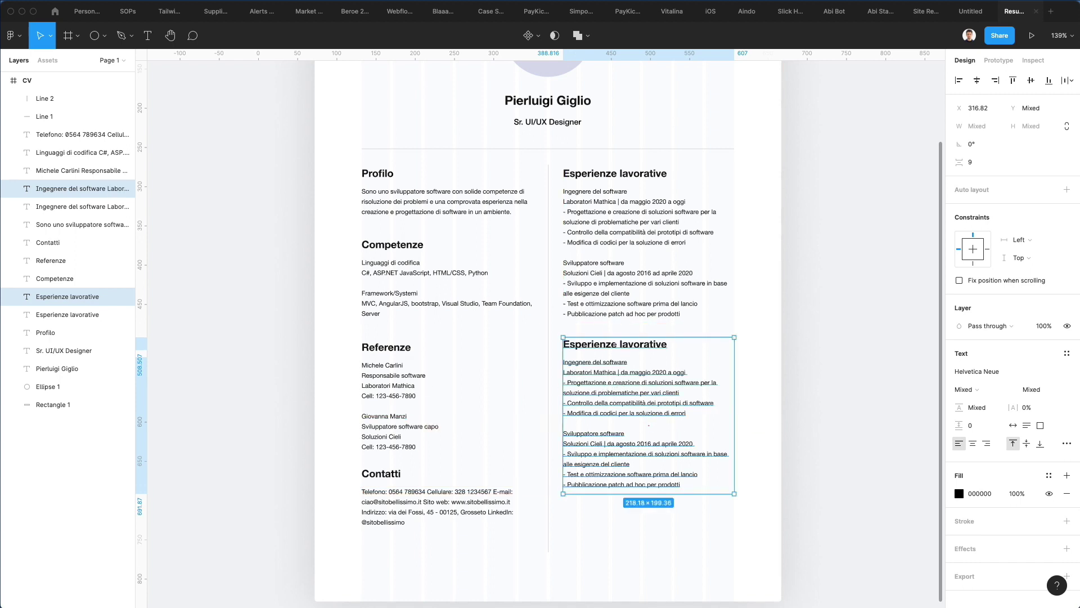
{"action": "double_click", "coordinate": [619, 345]}
{"action": "type", "text": "Istruzione e formazione"}
{"action": "scroll", "coordinate": [596, 343], "scroll_direction": "up", "scroll_amount": 1}
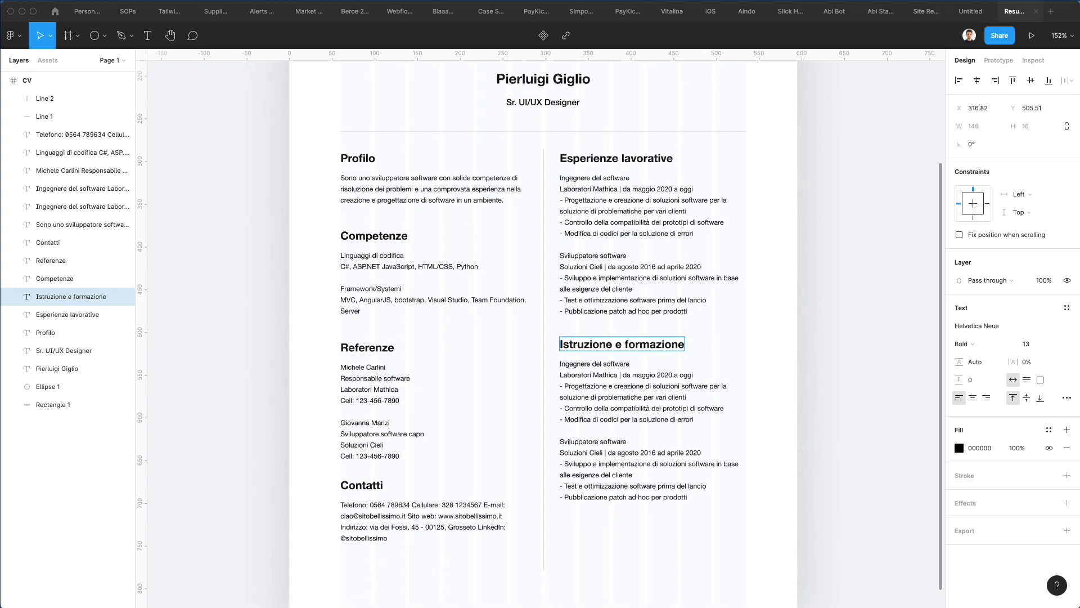
{"action": "double_click", "coordinate": [609, 402]}
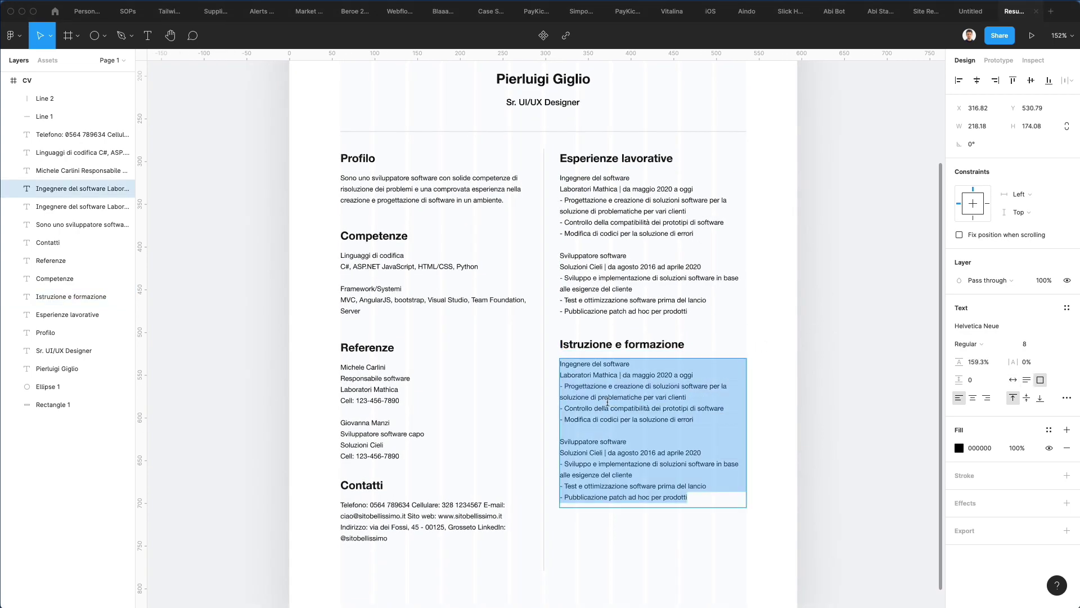
{"action": "type", "text": "Università Bocconi Master in Scienze Informatiche - Da settembre 2020 a oggi - Corsi di specializzazione in scienza dei dati - Corsi supplementari di sicurezza informatica  Università di Bari Laurea triennale in Scienze informatiche - Frequenza da settembre 2012 a giugno 2016 - Presidente del consiglio studentesco - Fondatore del club di codifica dell'Università - Premio Hackathon dell'Università di Bari 2015"}
{"action": "left_click", "coordinate": [783, 366]}
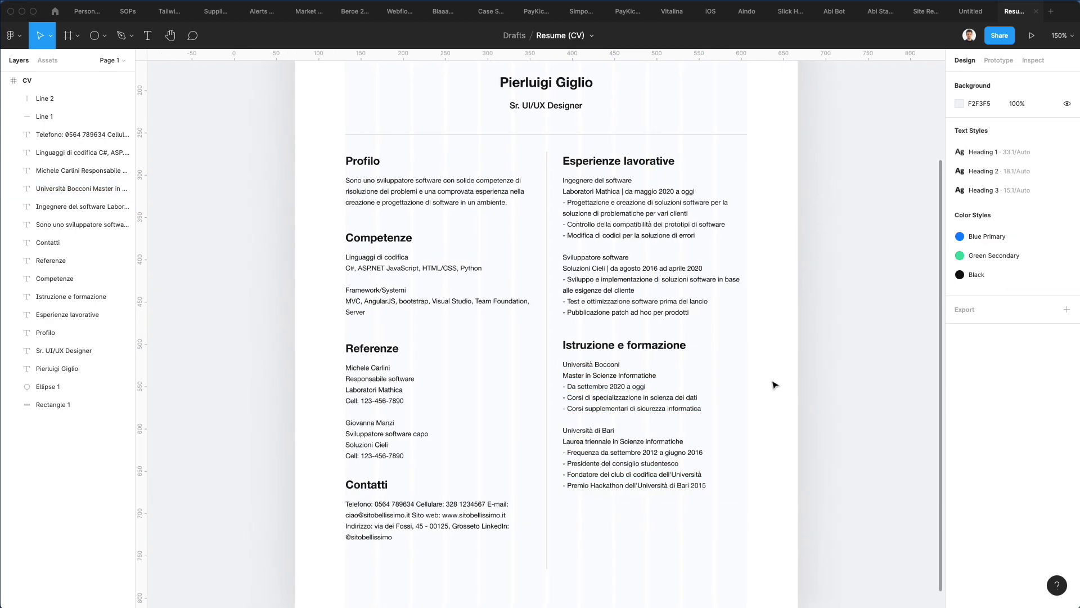
{"action": "scroll", "coordinate": [779, 377], "scroll_direction": "right", "scroll_amount": 2}
{"action": "scroll", "coordinate": [774, 384], "scroll_direction": "down", "scroll_amount": 3}
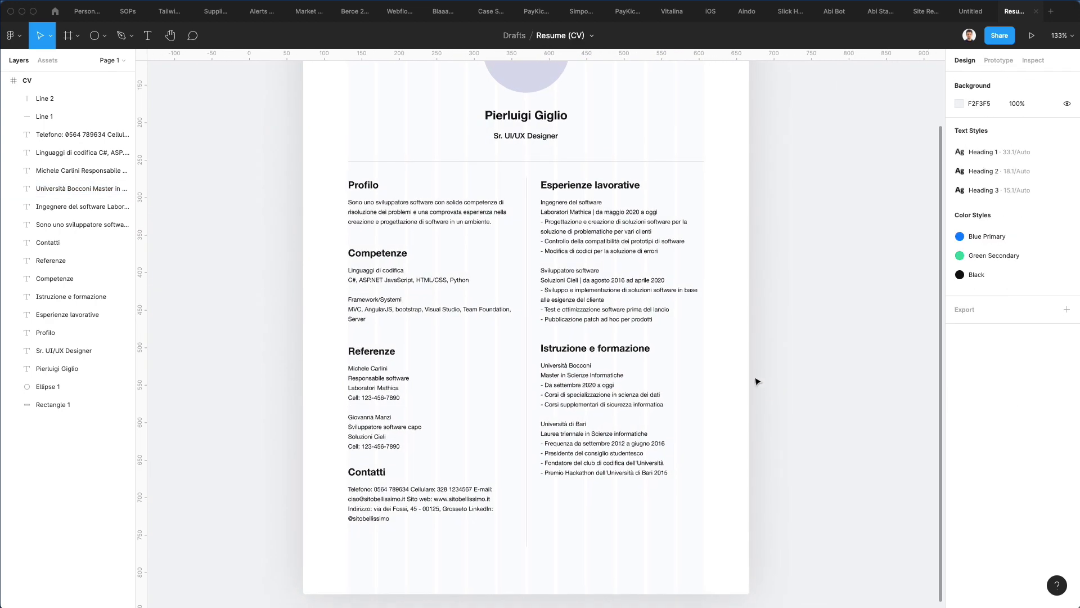
{"action": "scroll", "coordinate": [754, 378], "scroll_direction": "right", "scroll_amount": 2}
{"action": "scroll", "coordinate": [755, 379], "scroll_direction": "down", "scroll_amount": 2}
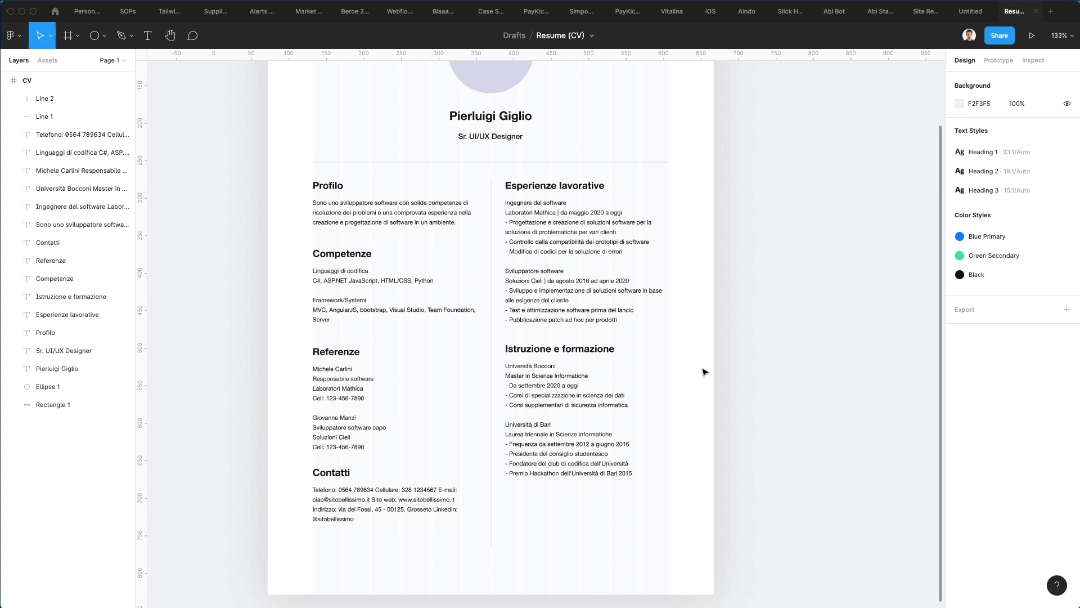
{"action": "scroll", "coordinate": [705, 372], "scroll_direction": "down", "scroll_amount": 2}
Step: Move the two-column content slightly down and shift the right column a little right
{"action": "left_click_drag", "start_coordinate": [298, 167], "coordinate": [707, 500]}
{"action": "key", "text": "shift+Down"}
{"action": "key", "text": "shift+Down"}
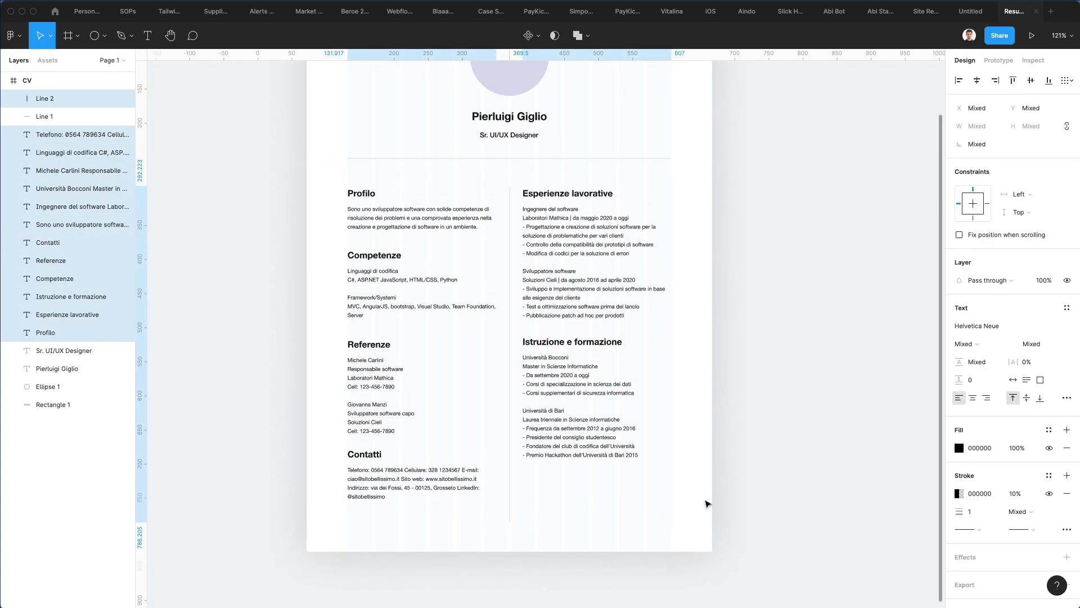
{"action": "key", "text": "shift+Up"}
{"action": "key", "text": "Down"}
{"action": "key", "text": "Down"}
{"action": "key", "text": "Down"}
{"action": "key", "text": "Down"}
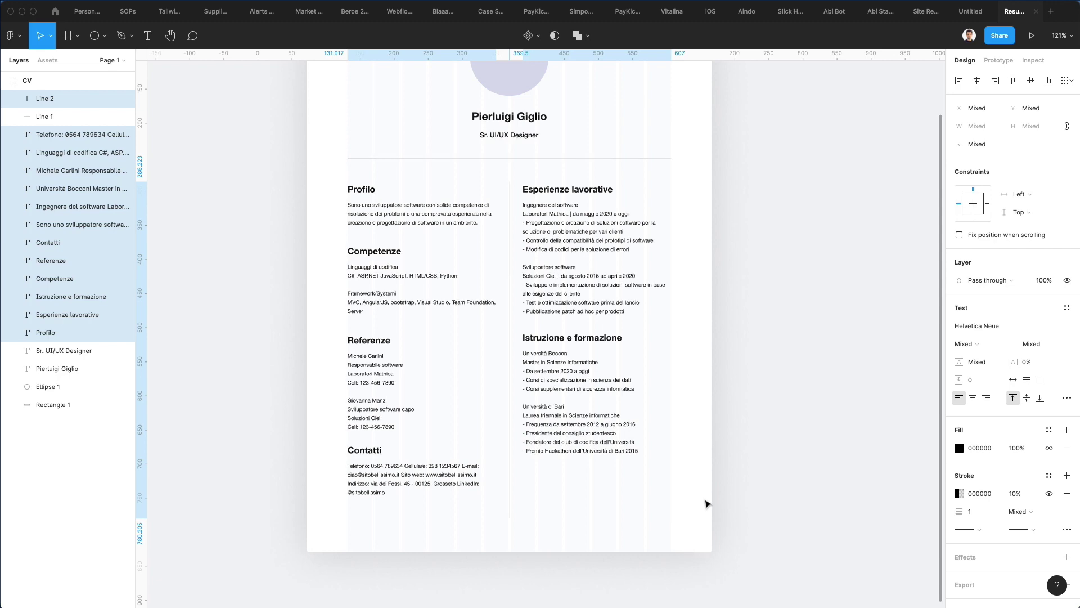
{"action": "left_click", "coordinate": [731, 414]}
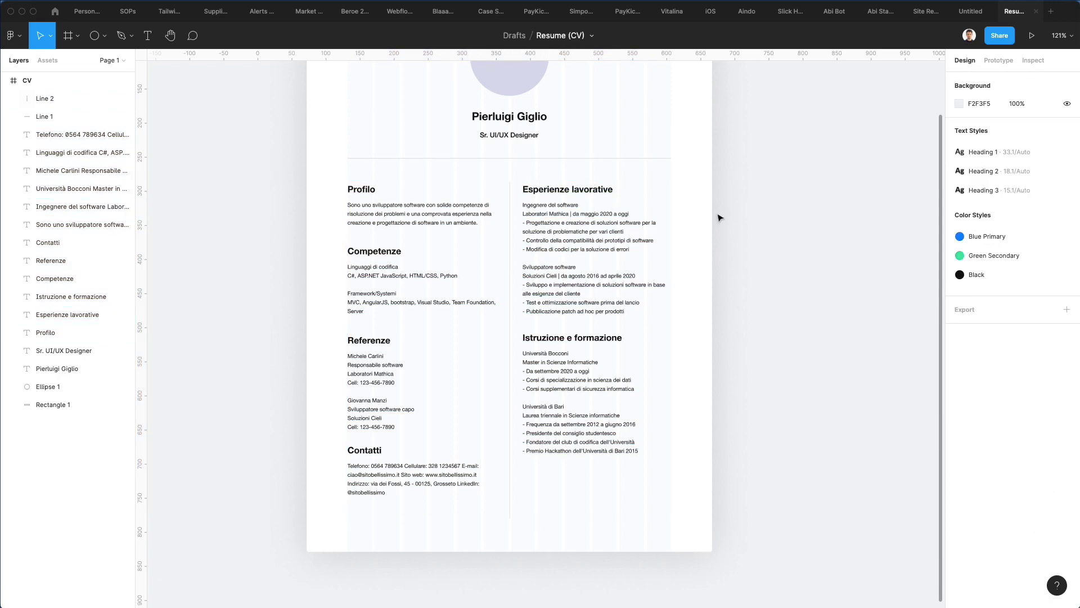
{"action": "left_click_drag", "start_coordinate": [540, 181], "coordinate": [682, 446]}
{"action": "key", "text": "Right"}
{"action": "key", "text": "Right"}
{"action": "key", "text": "Right"}
{"action": "key", "text": "Right"}
{"action": "key", "text": "Right"}
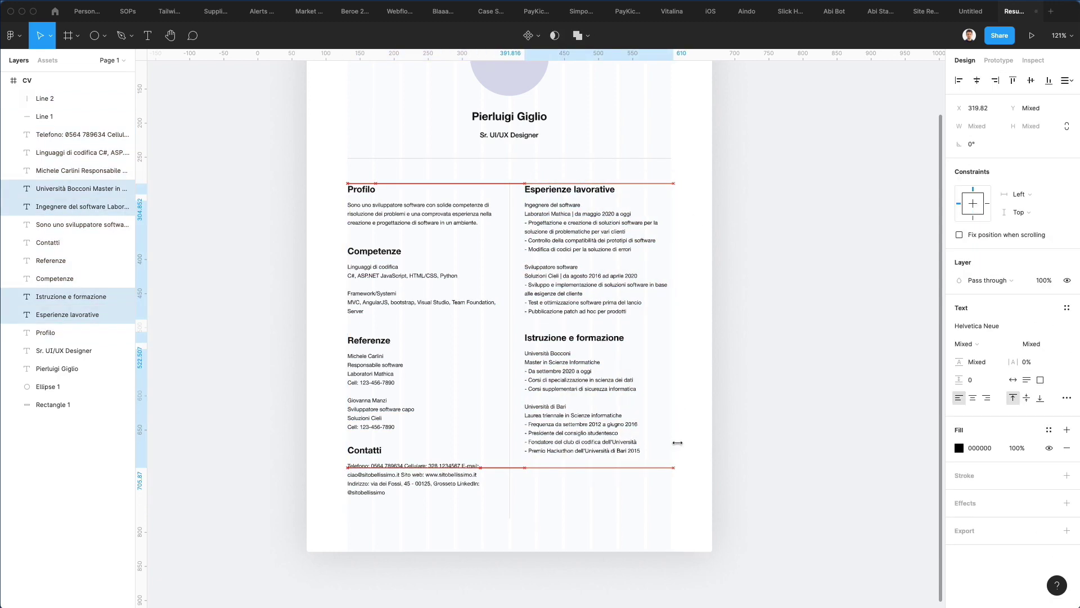
{"action": "key", "text": "Right"}
{"action": "key", "text": "Right"}
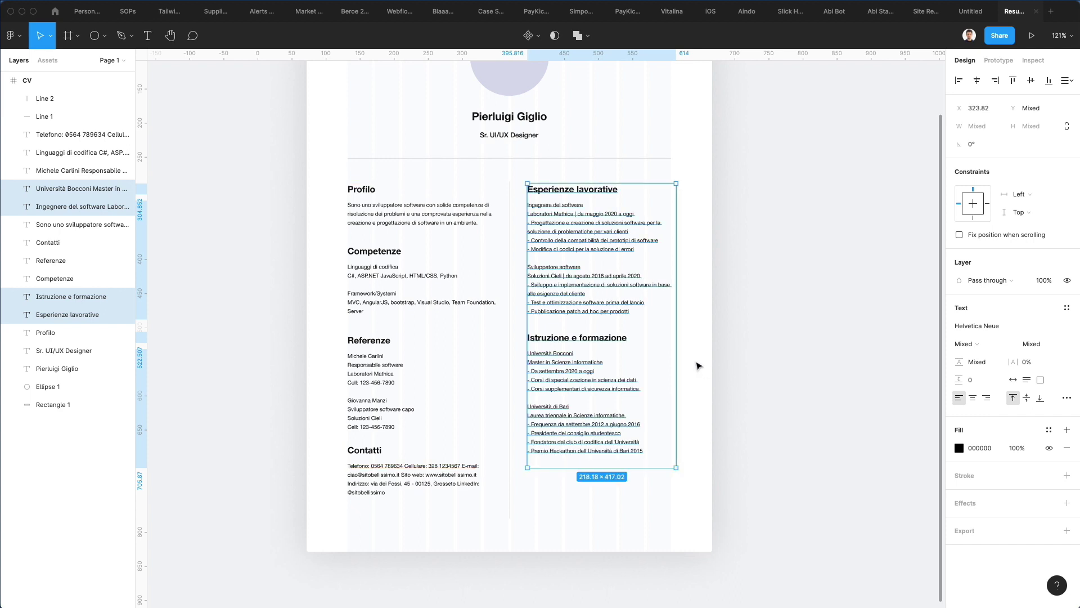
{"action": "left_click", "coordinate": [743, 286]}
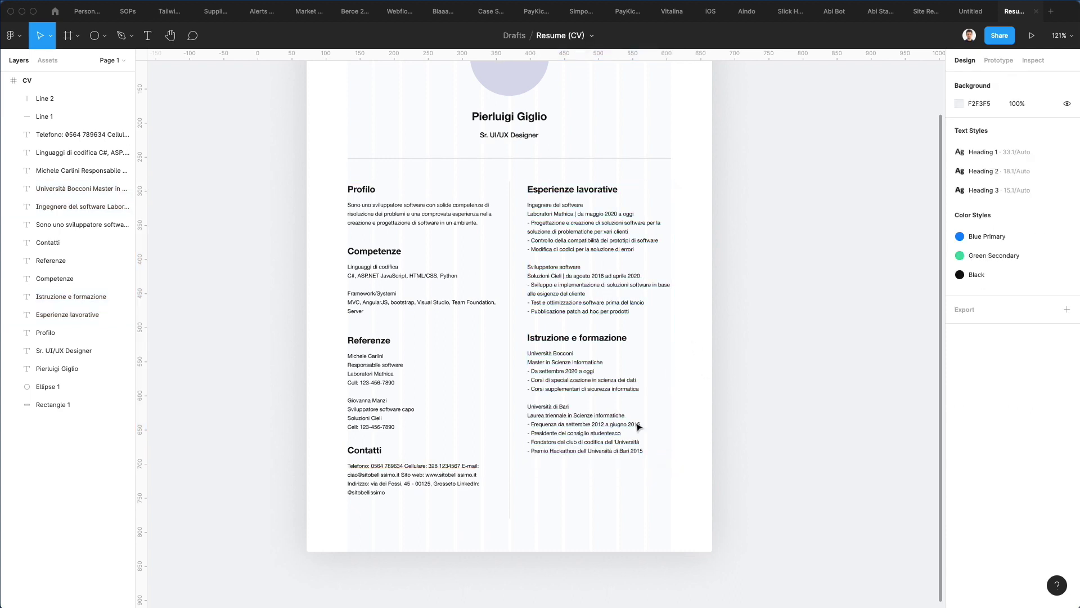
{"action": "scroll", "coordinate": [653, 445], "scroll_direction": "up", "scroll_amount": 1}
{"action": "scroll", "coordinate": [662, 455], "scroll_direction": "up", "scroll_amount": 6}
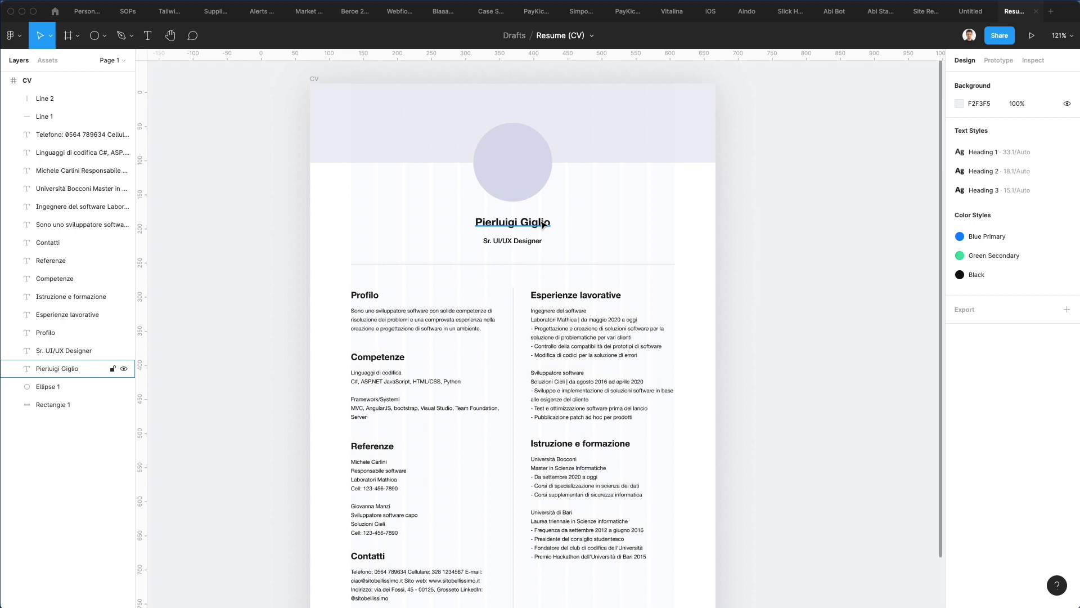
Step: Retype the centred name heading with the resume owner's full name, correcting a typo
{"action": "double_click", "coordinate": [535, 223]}
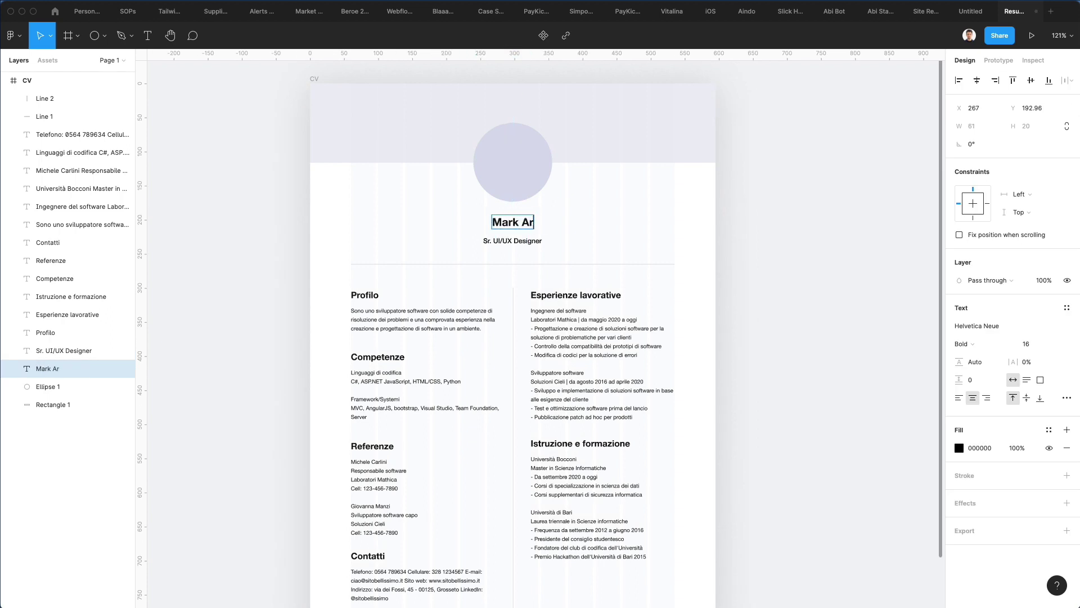
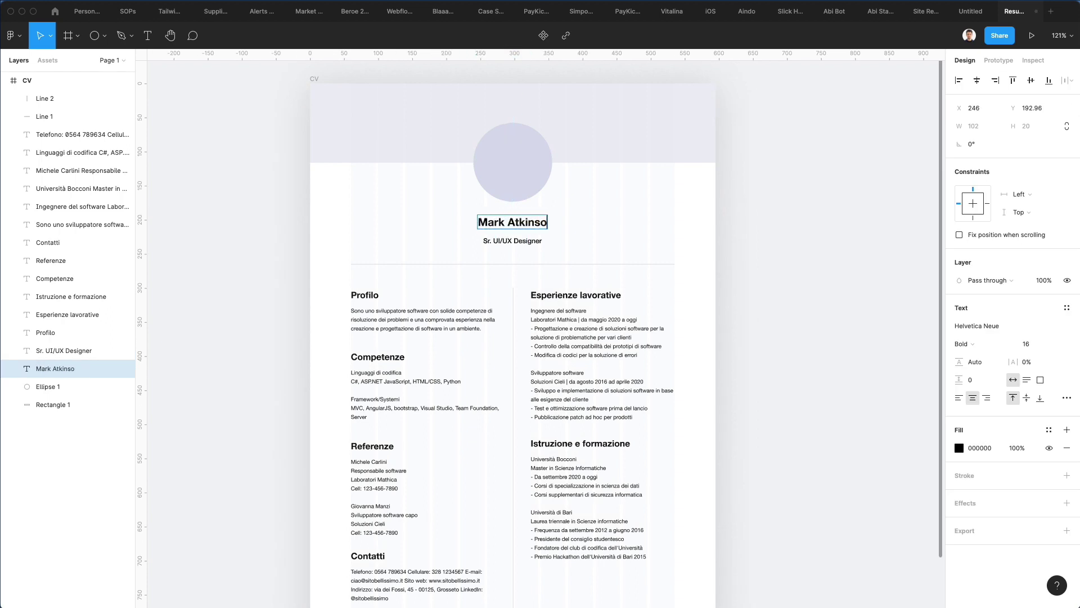
{"action": "left_click", "coordinate": [739, 230]}
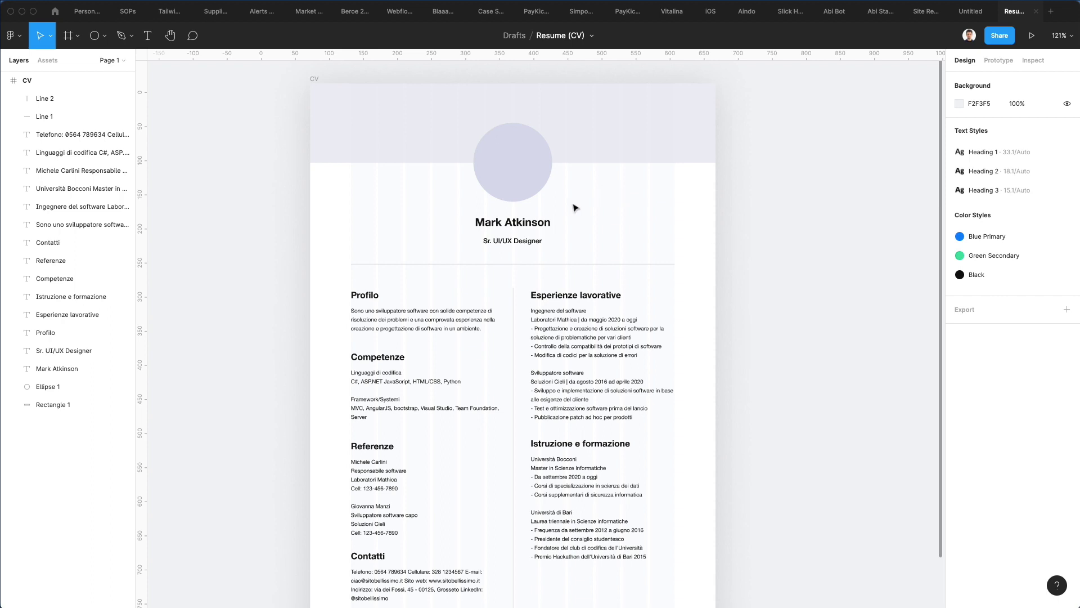
{"action": "scroll", "coordinate": [574, 208], "scroll_direction": "down", "scroll_amount": 3}
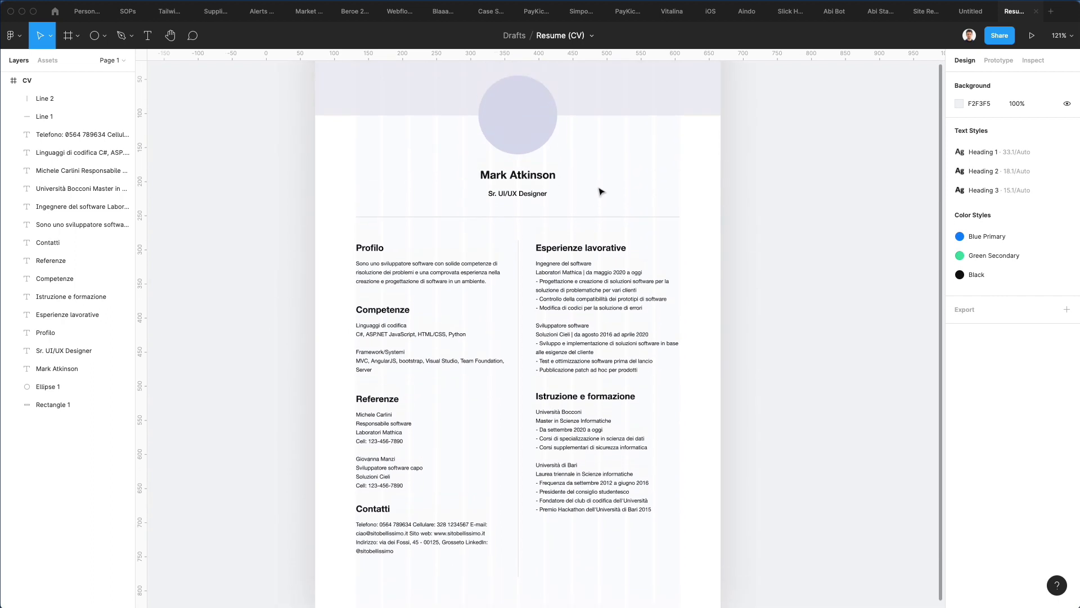
Step: Select the round profile placeholder and launch the Content Reel plugin's image collections
{"action": "left_click", "coordinate": [534, 123]}
{"action": "left_click", "coordinate": [11, 35]}
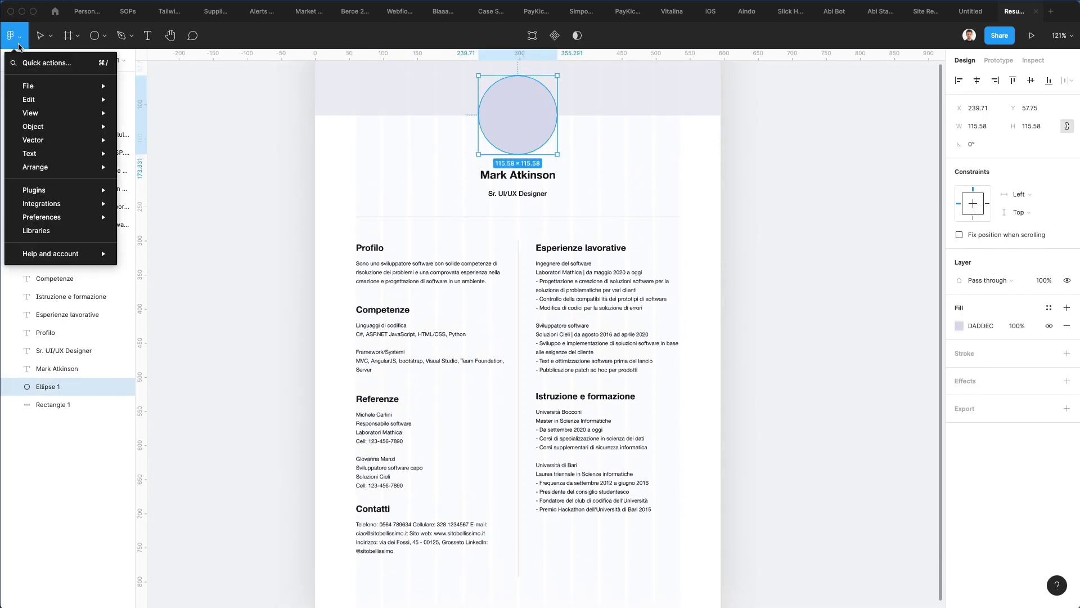
{"action": "mouse_move", "coordinate": [59, 128]}
{"action": "mouse_move", "coordinate": [79, 190]}
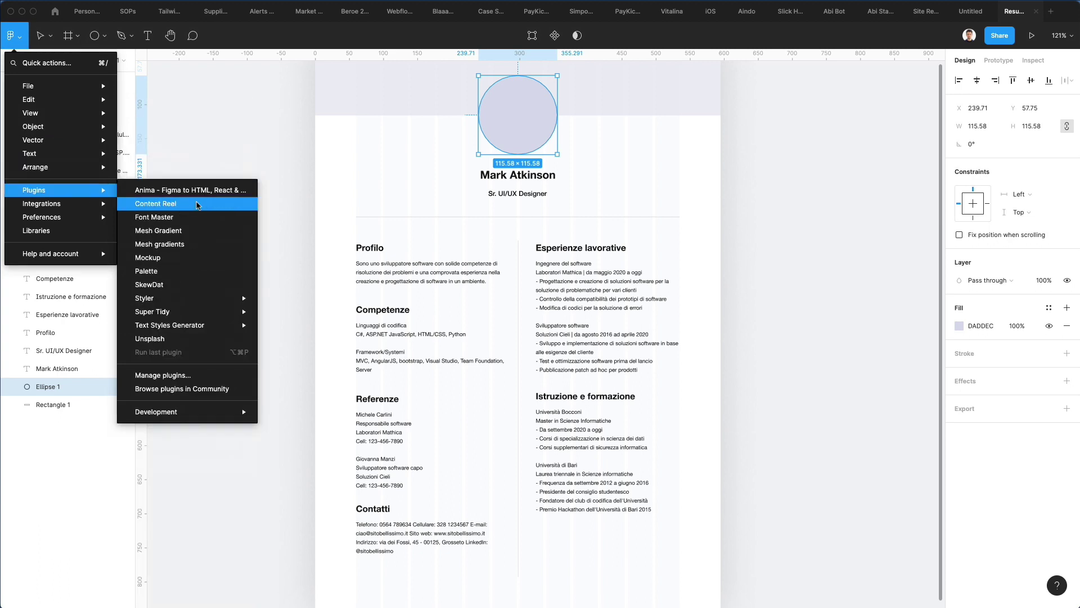
{"action": "left_click", "coordinate": [199, 207]}
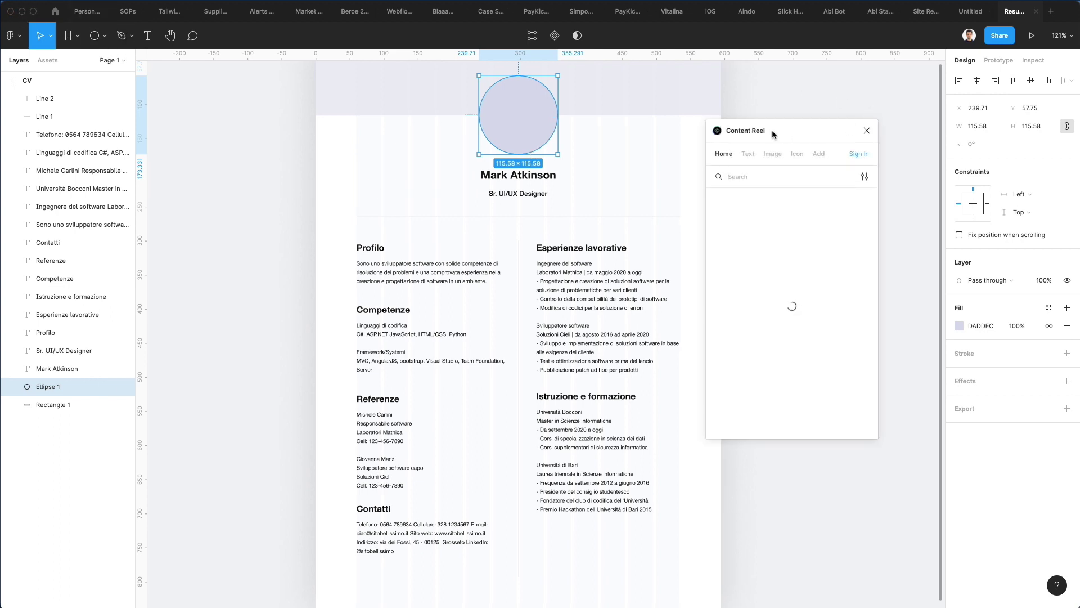
{"action": "left_click_drag", "start_coordinate": [772, 130], "coordinate": [806, 121]}
{"action": "left_click", "coordinate": [808, 145]}
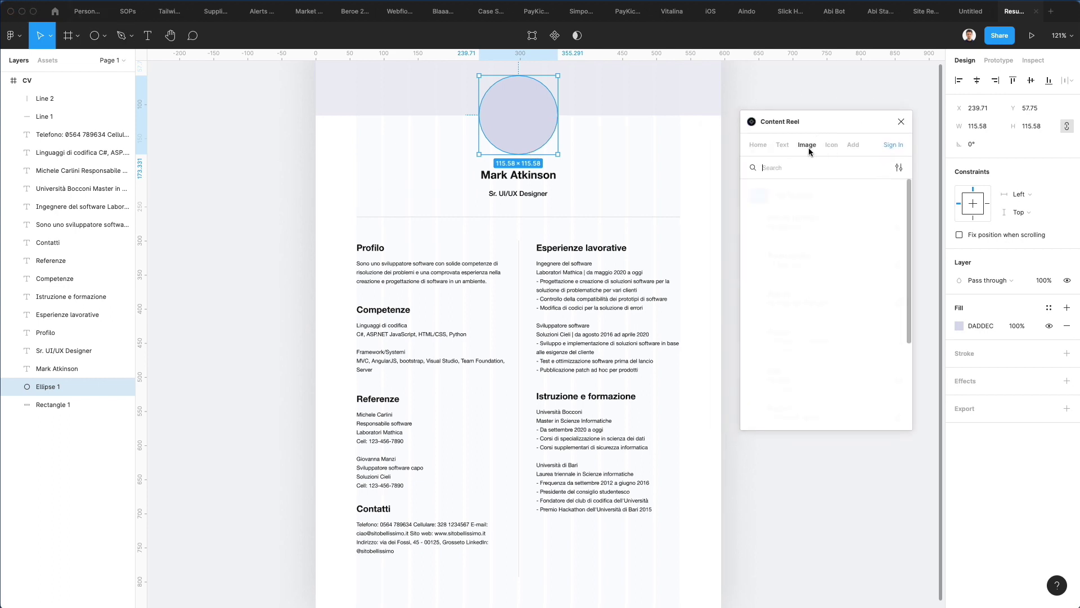
Step: Fill the circle with a man's portrait from the Avatars (male) collection
{"action": "scroll", "coordinate": [848, 253], "scroll_direction": "down", "scroll_amount": 1}
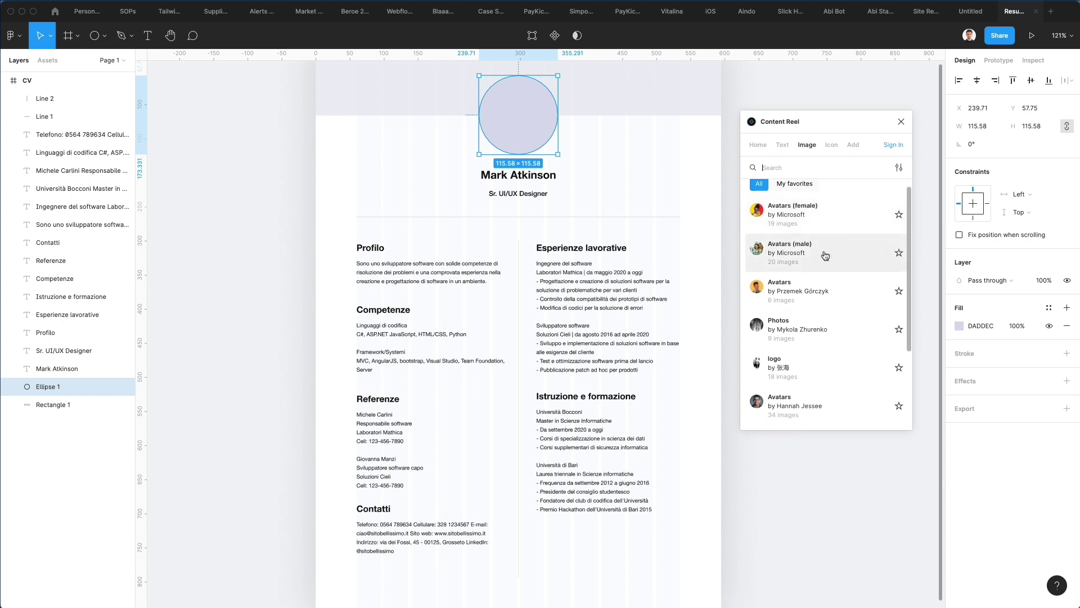
{"action": "left_click", "coordinate": [764, 253]}
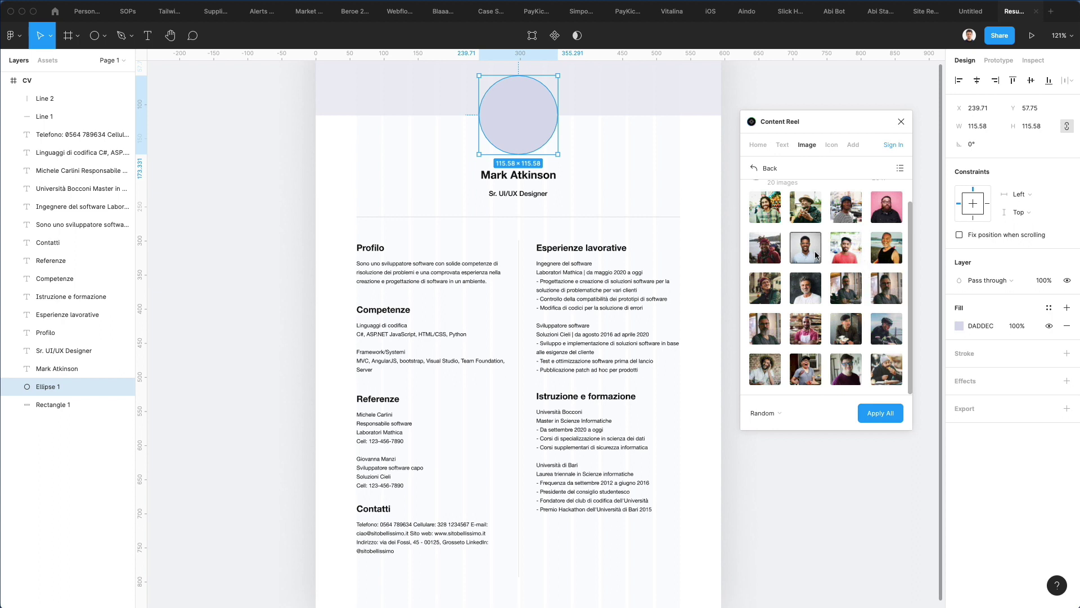
{"action": "left_click", "coordinate": [810, 298]}
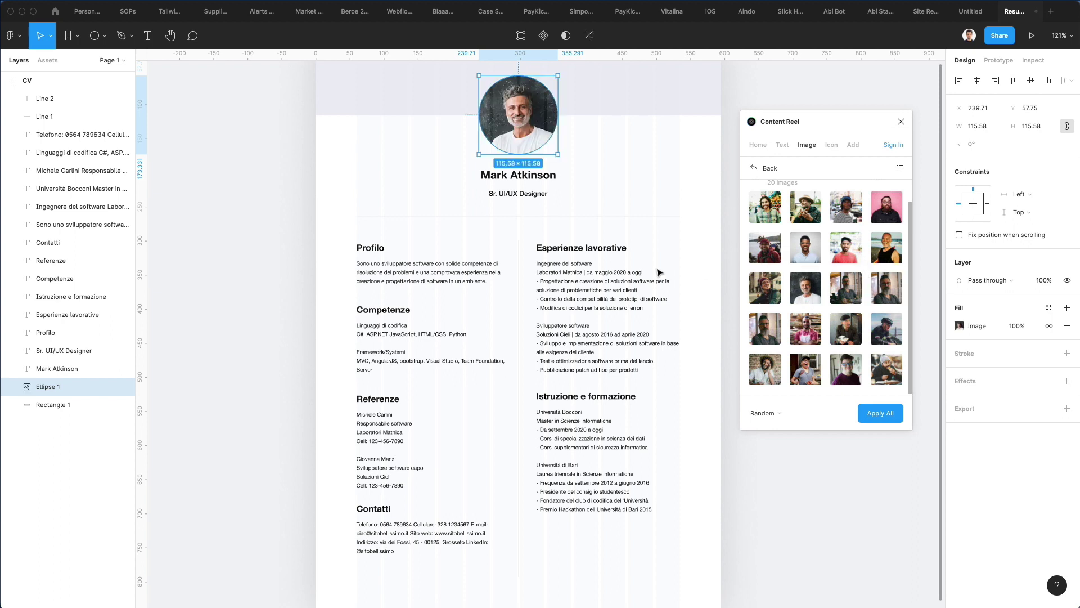
{"action": "scroll", "coordinate": [660, 272], "scroll_direction": "up", "scroll_amount": 3}
{"action": "scroll", "coordinate": [659, 273], "scroll_direction": "down", "scroll_amount": 1}
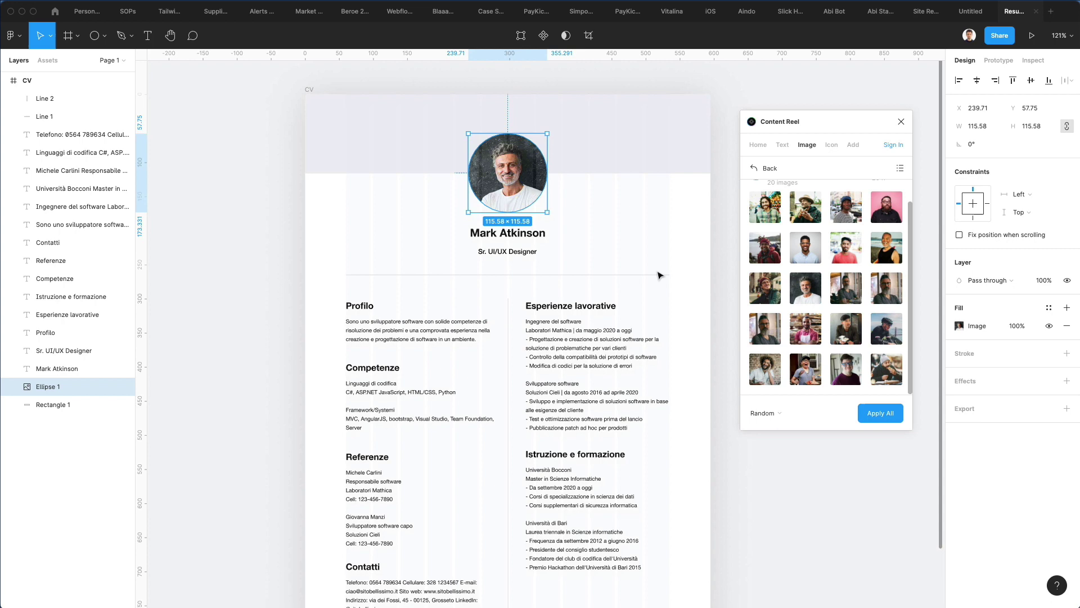
{"action": "scroll", "coordinate": [659, 272], "scroll_direction": "down", "scroll_amount": 3}
{"action": "left_click", "coordinate": [664, 244]}
{"action": "scroll", "coordinate": [663, 246], "scroll_direction": "down", "scroll_amount": 3}
{"action": "scroll", "coordinate": [663, 246], "scroll_direction": "right", "scroll_amount": 2}
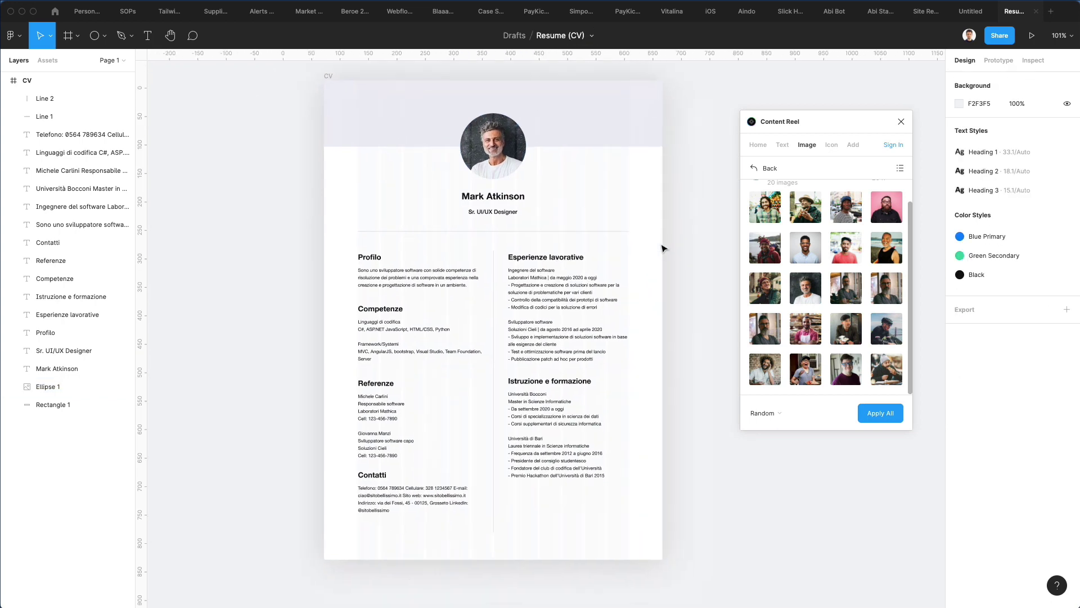
{"action": "scroll", "coordinate": [392, 142], "scroll_direction": "down", "scroll_amount": 2}
{"action": "scroll", "coordinate": [392, 142], "scroll_direction": "up", "scroll_amount": 2}
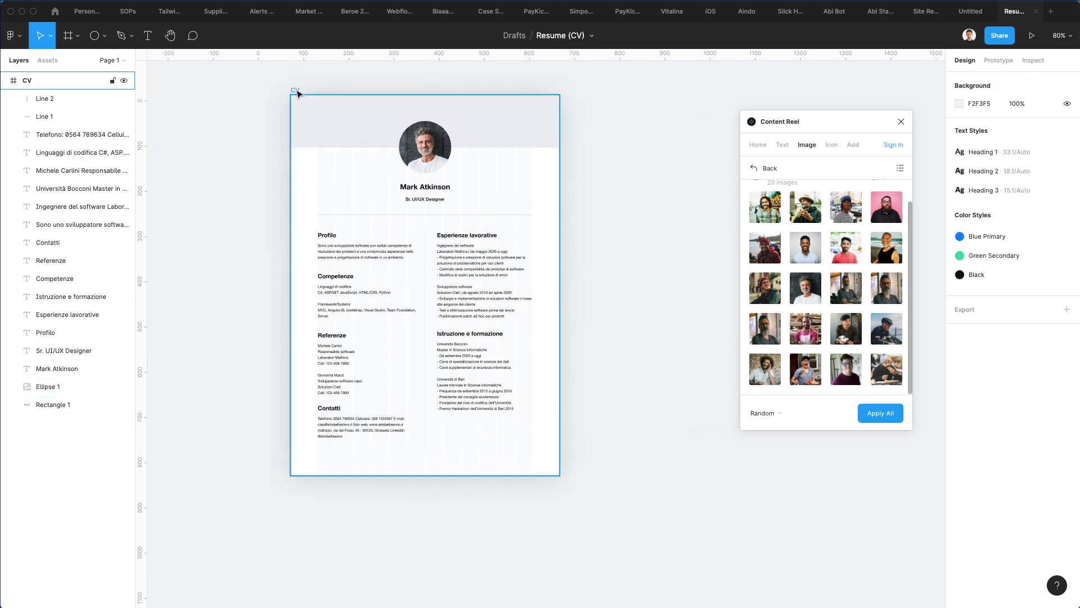
Step: Alt-drag the CV frame to place a duplicate to the right of the original
{"action": "left_click", "coordinate": [371, 141]}
{"action": "left_click_drag", "start_coordinate": [371, 140], "coordinate": [737, 135]}
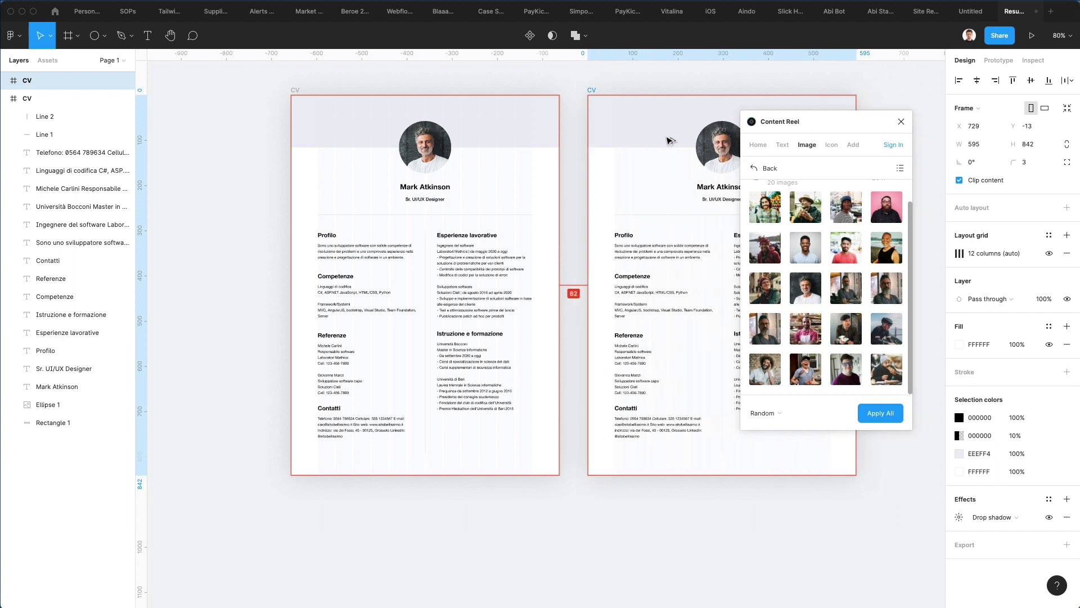
{"action": "scroll", "coordinate": [725, 194], "scroll_direction": "right", "scroll_amount": 3}
{"action": "scroll", "coordinate": [725, 194], "scroll_direction": "right", "scroll_amount": 1}
{"action": "left_click", "coordinate": [646, 81]}
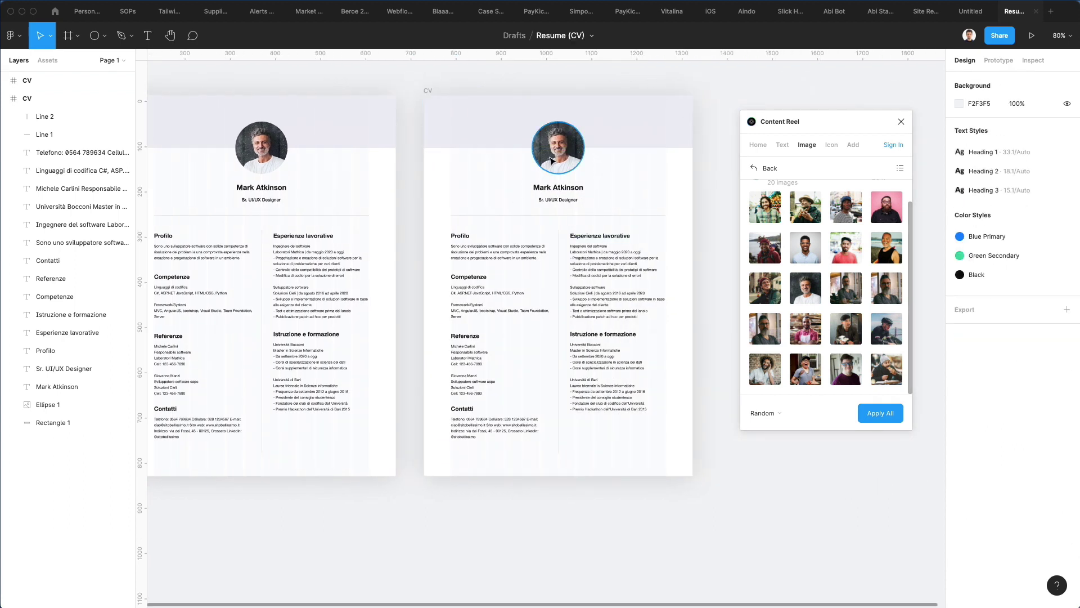
Step: Select the copy's profile photo and go back to Content Reel's image collections
{"action": "left_click", "coordinate": [579, 154]}
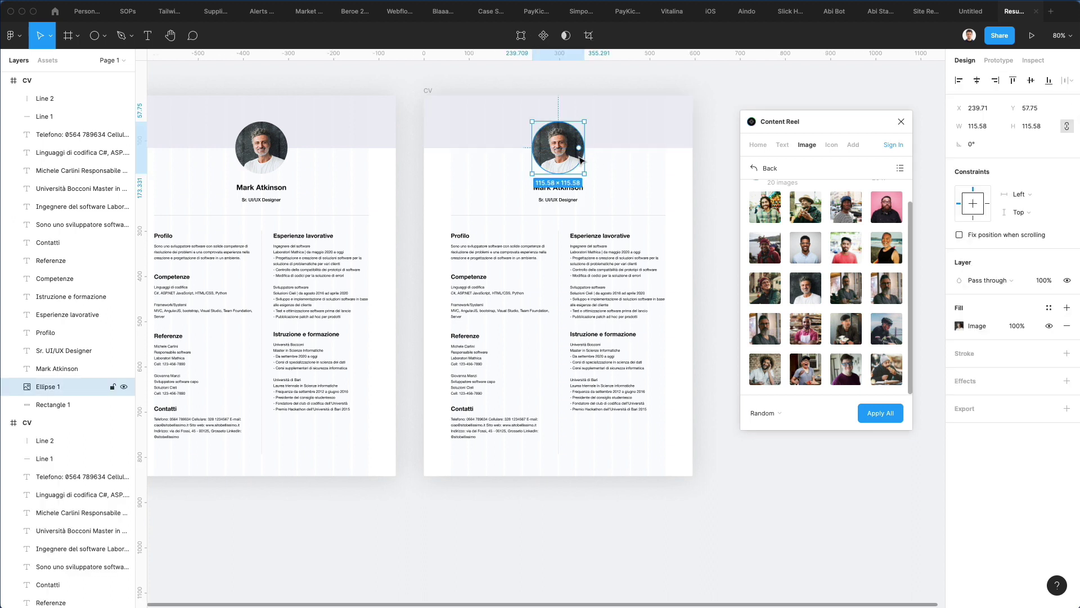
{"action": "scroll", "coordinate": [585, 158], "scroll_direction": "left", "scroll_amount": 2}
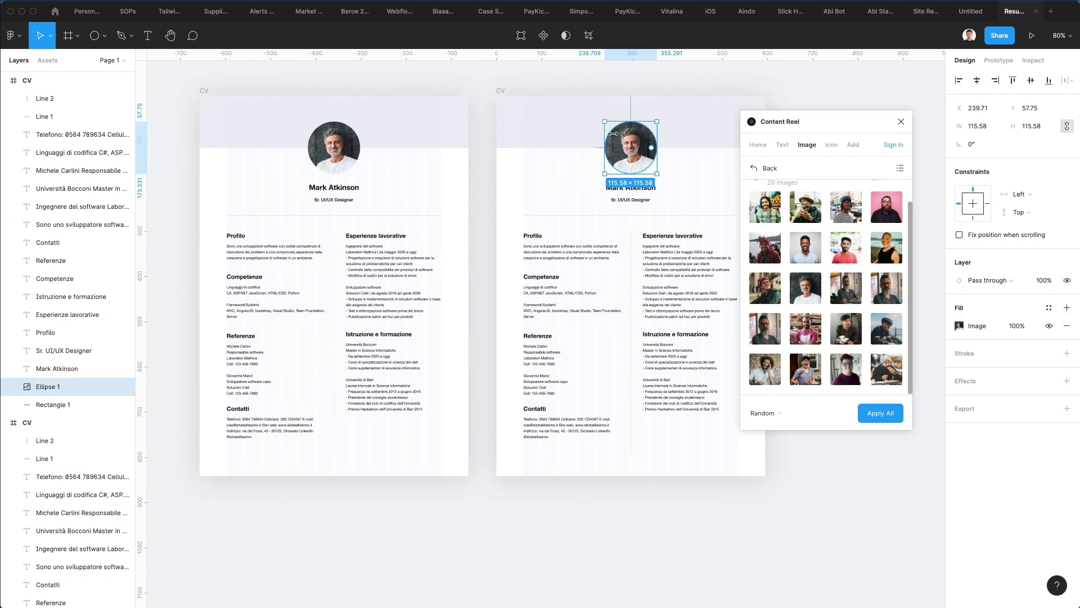
{"action": "left_click", "coordinate": [759, 169]}
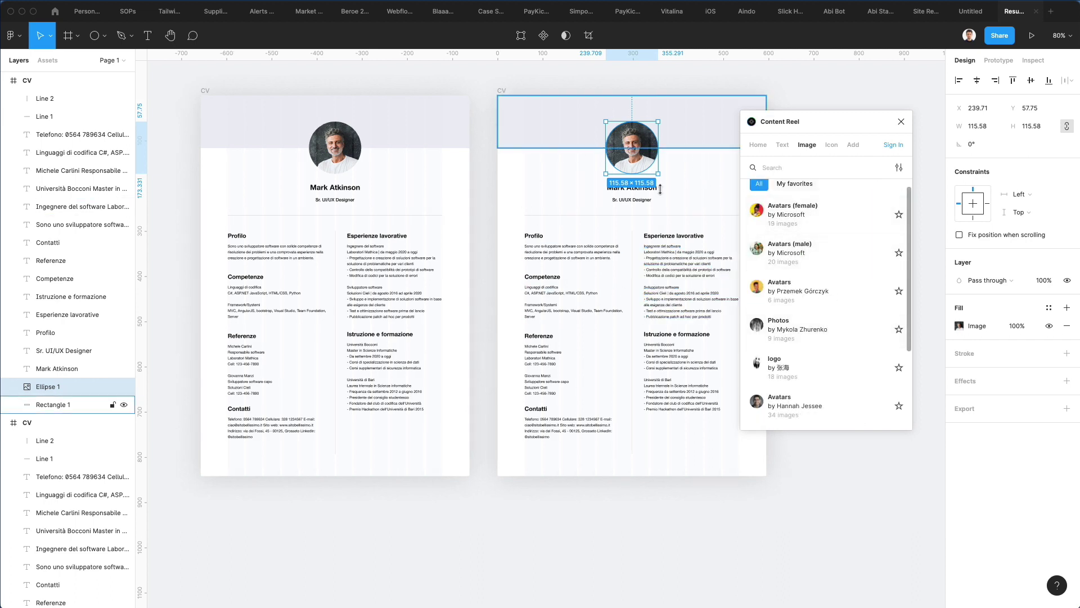
Step: Replace the left resume's profile photo with the fourth Beauty Avatar portrait of a young man
{"action": "scroll", "coordinate": [619, 247], "scroll_direction": "right", "scroll_amount": 2}
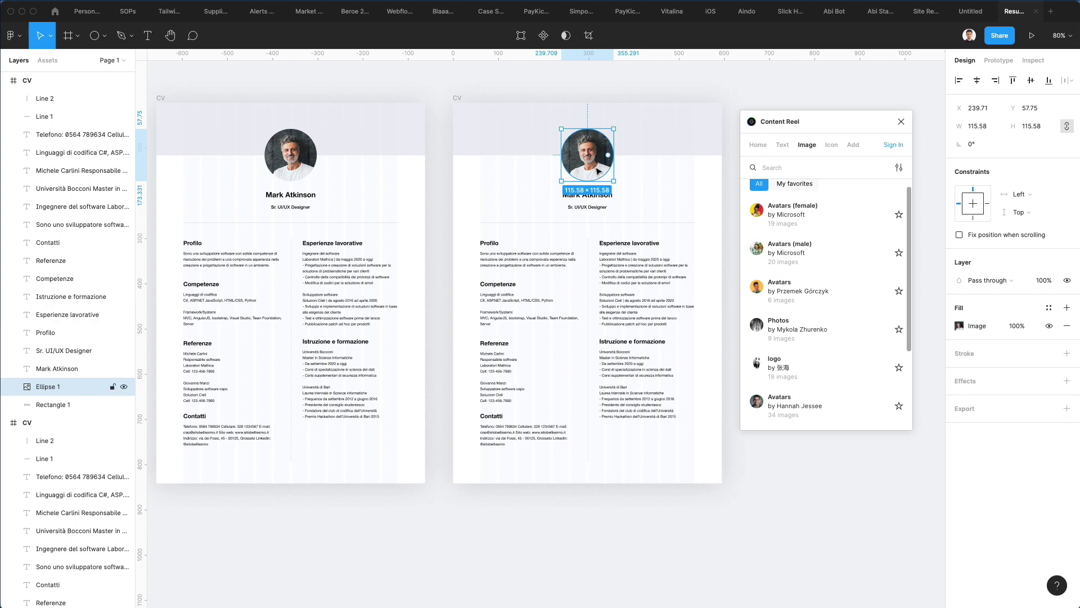
{"action": "left_click", "coordinate": [292, 162]}
{"action": "scroll", "coordinate": [364, 182], "scroll_direction": "left", "scroll_amount": 3}
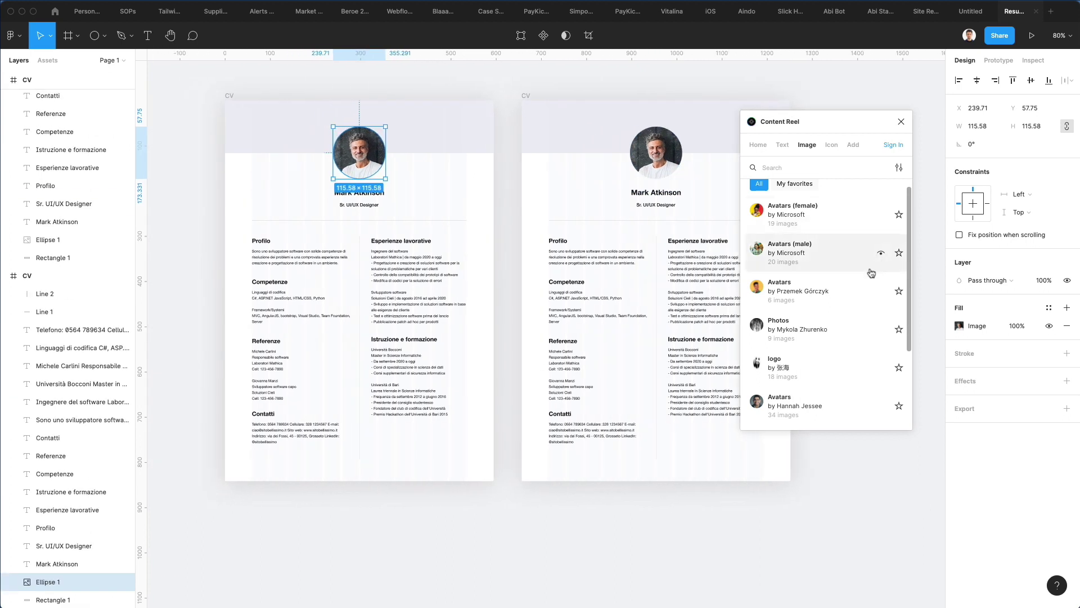
{"action": "scroll", "coordinate": [827, 273], "scroll_direction": "down", "scroll_amount": 1}
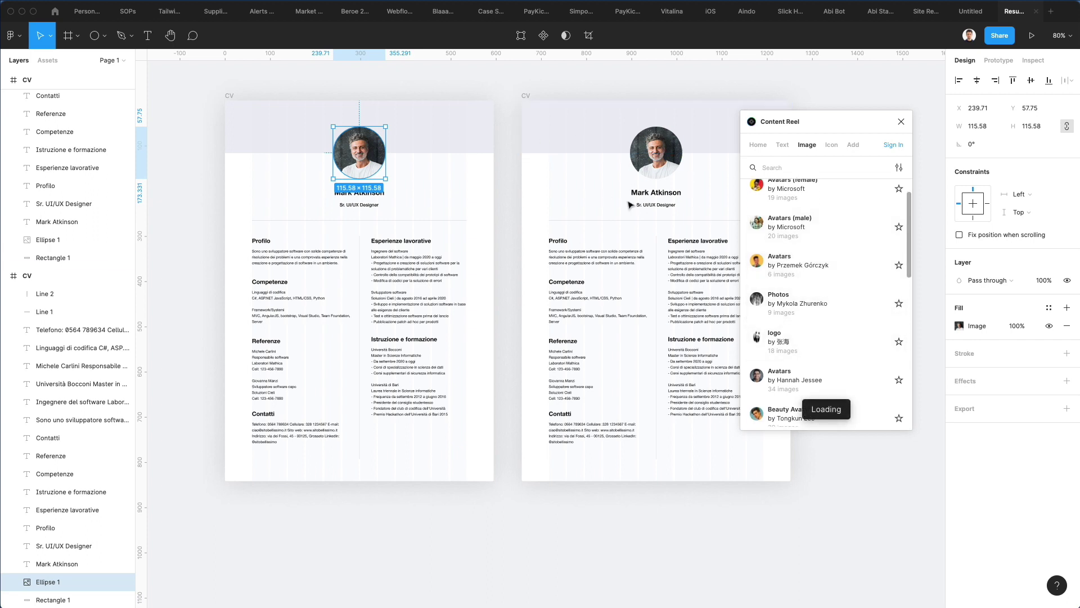
{"action": "scroll", "coordinate": [710, 254], "scroll_direction": "left", "scroll_amount": 1}
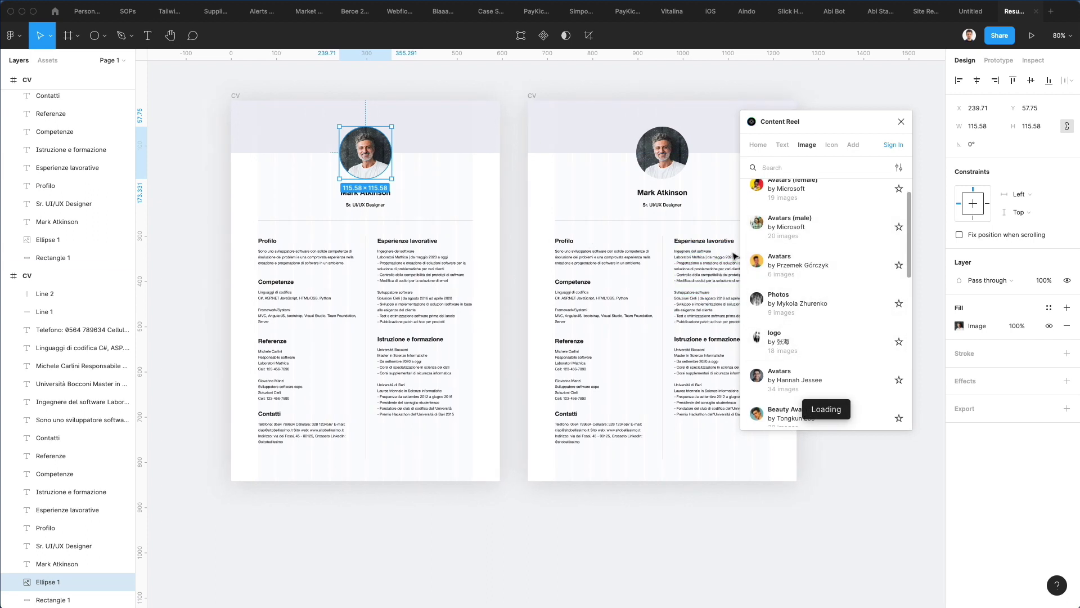
{"action": "scroll", "coordinate": [764, 291], "scroll_direction": "down", "scroll_amount": 2}
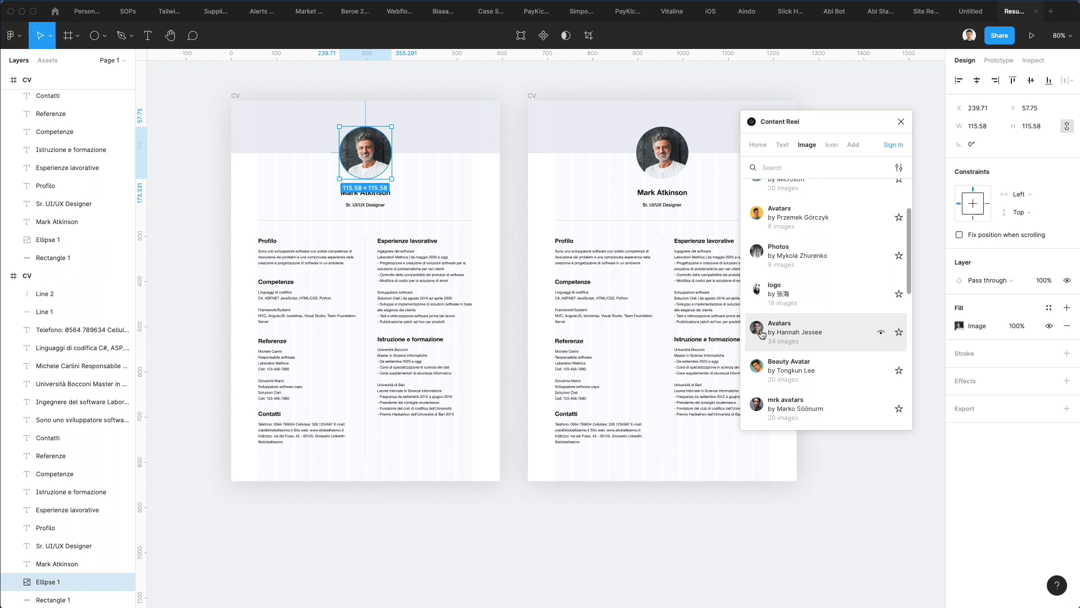
{"action": "left_click", "coordinate": [761, 333]}
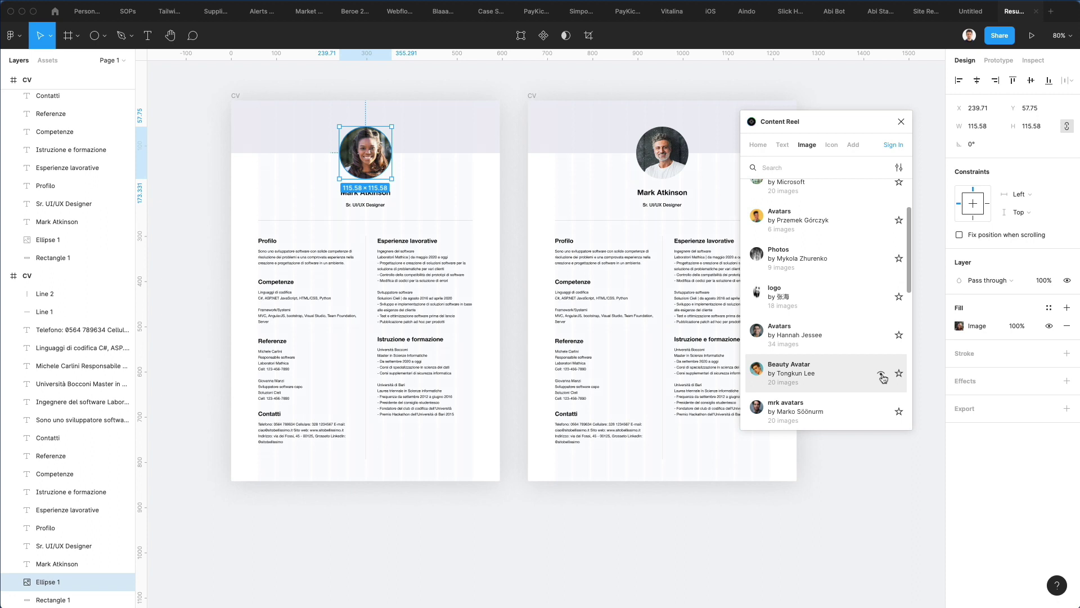
{"action": "left_click", "coordinate": [879, 378]}
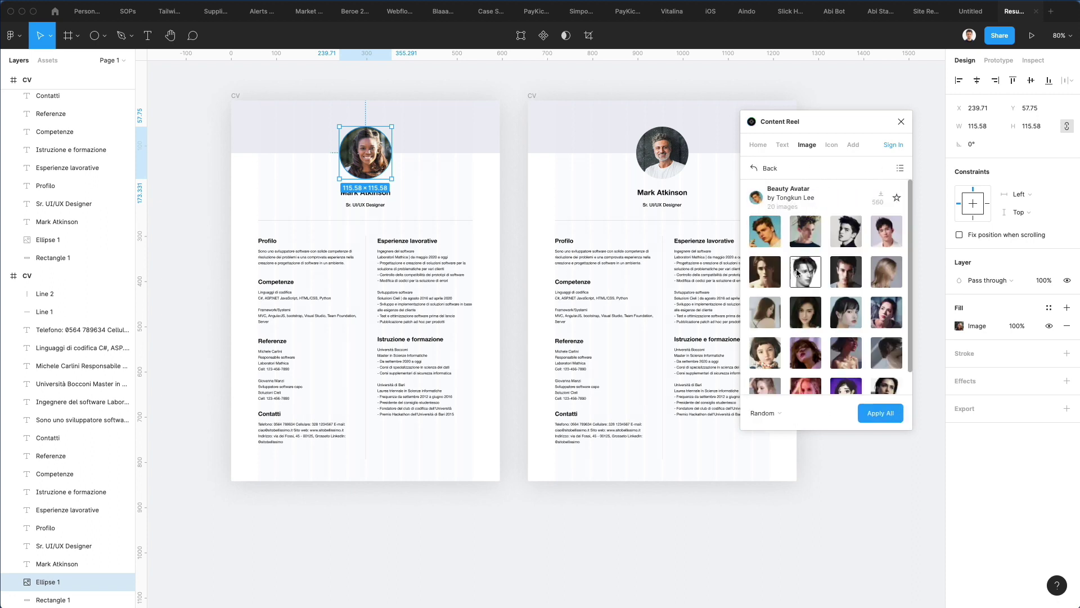
{"action": "left_click", "coordinate": [884, 239]}
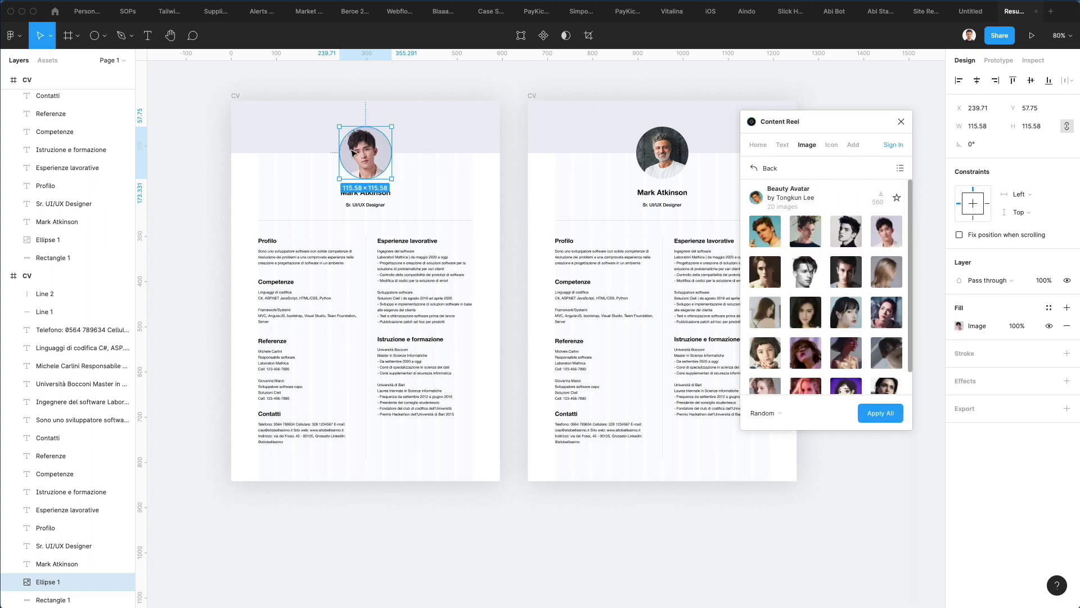
{"action": "left_click", "coordinate": [441, 181]}
{"action": "left_click", "coordinate": [441, 126]}
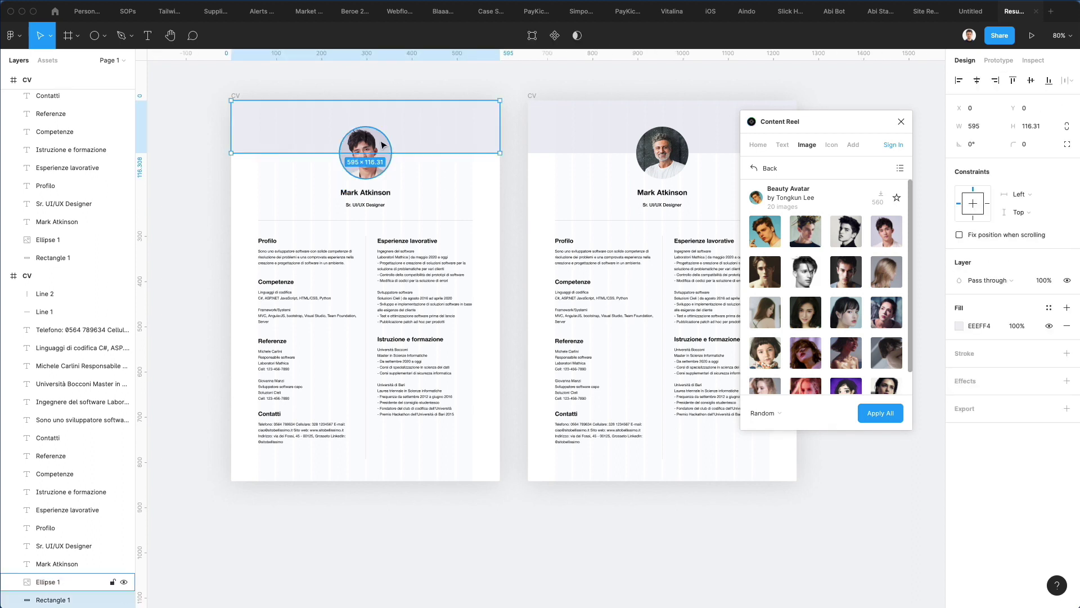
Step: Close Content Reel and lighten the left header band's fill to lavender EAE9F5
{"action": "left_click", "coordinate": [498, 171]}
{"action": "left_click", "coordinate": [410, 113]}
{"action": "left_click", "coordinate": [959, 326]}
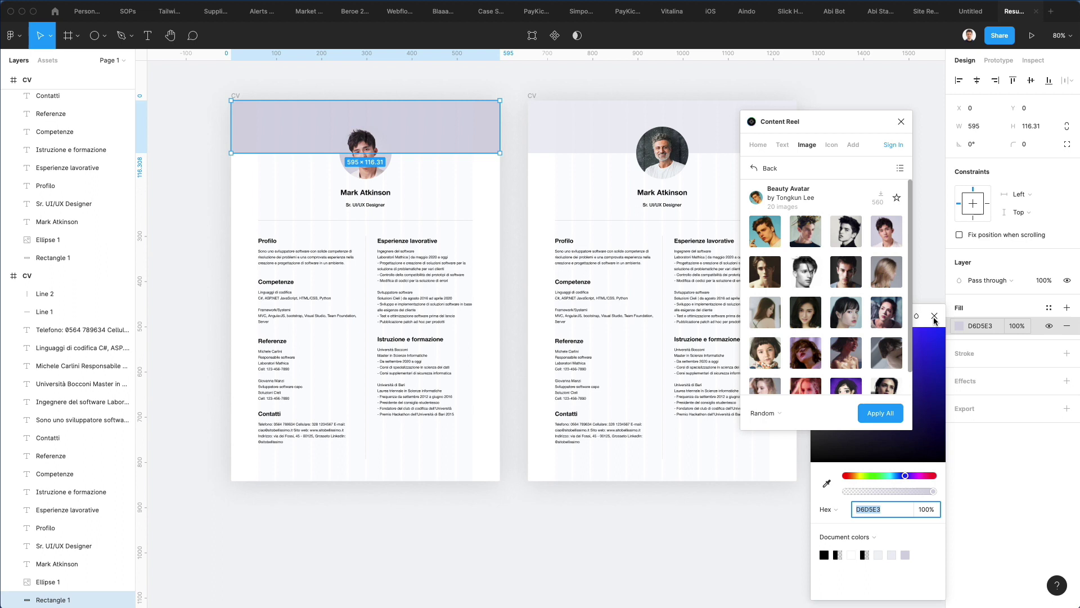
{"action": "left_click", "coordinate": [901, 122]}
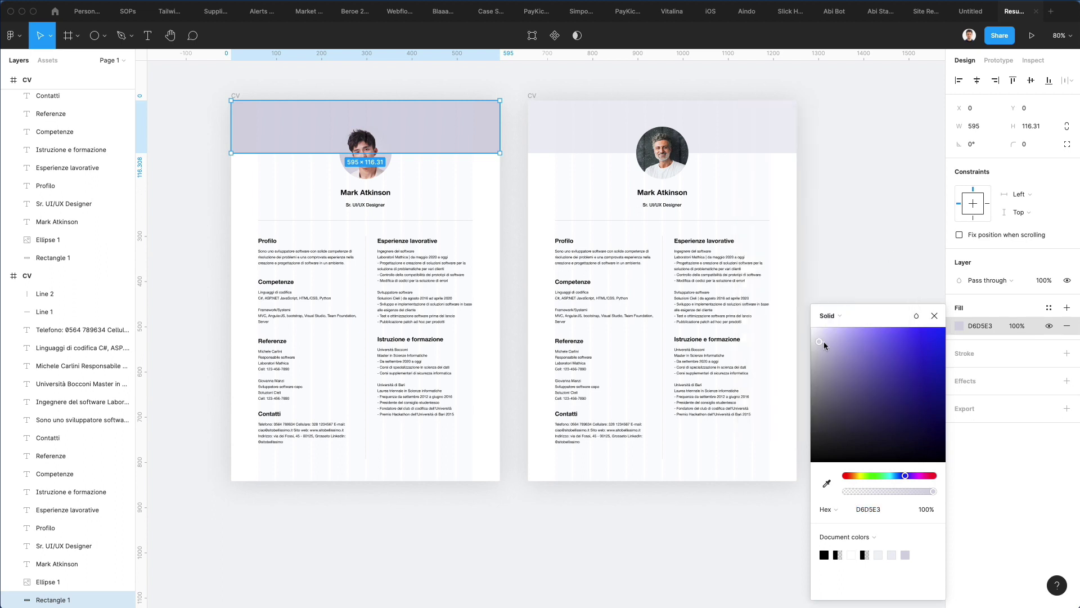
{"action": "left_click_drag", "start_coordinate": [823, 341], "coordinate": [818, 335]}
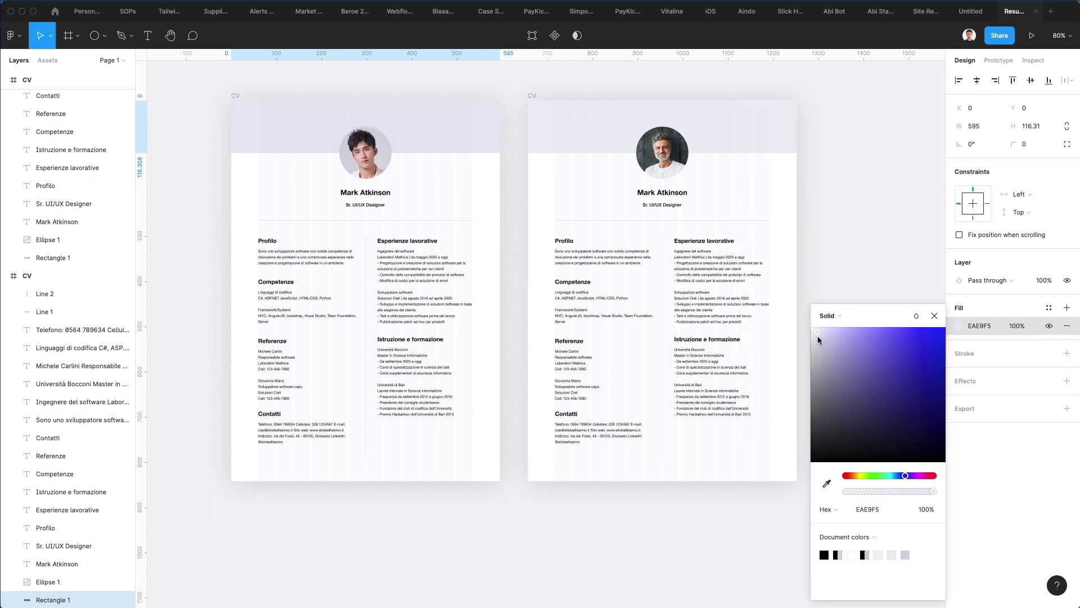
{"action": "key", "text": "Escape"}
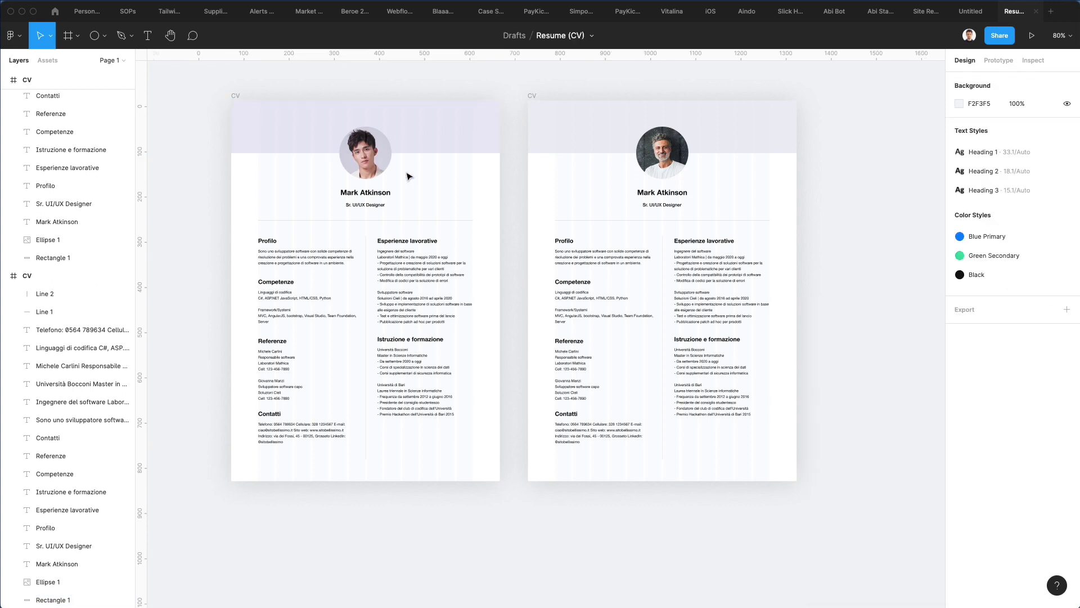
{"action": "scroll", "coordinate": [408, 173], "scroll_direction": "up", "scroll_amount": 2}
{"action": "left_click", "coordinate": [549, 86]}
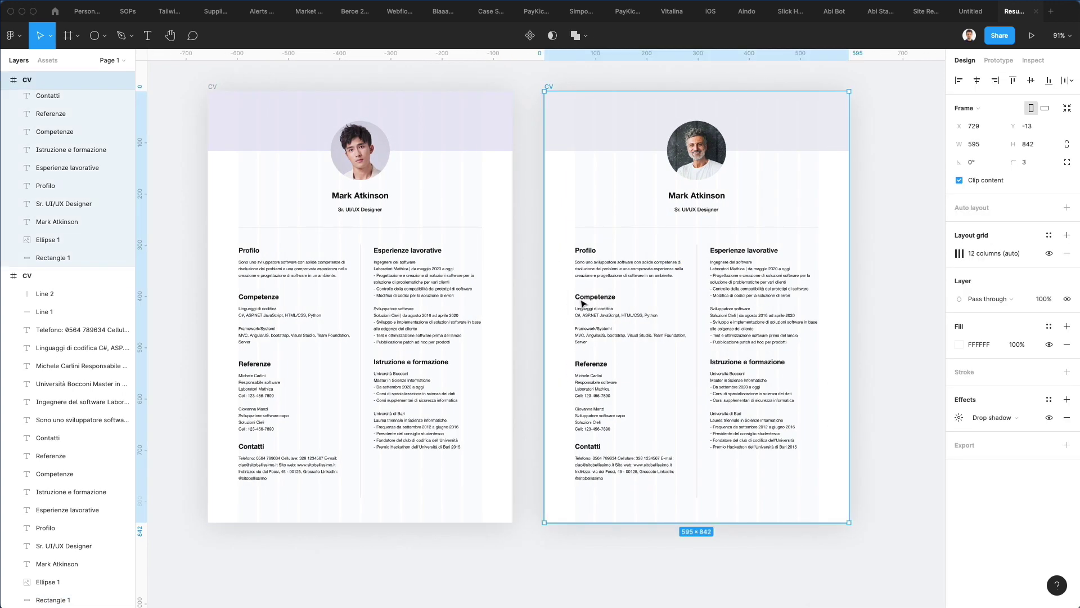
Step: Select the right resume's Esperienze lavorative, Profilo and Competenze headings with their paragraphs
{"action": "left_click_drag", "start_coordinate": [566, 509], "coordinate": [837, 496]}
{"action": "key", "text": "ctrl+a"}
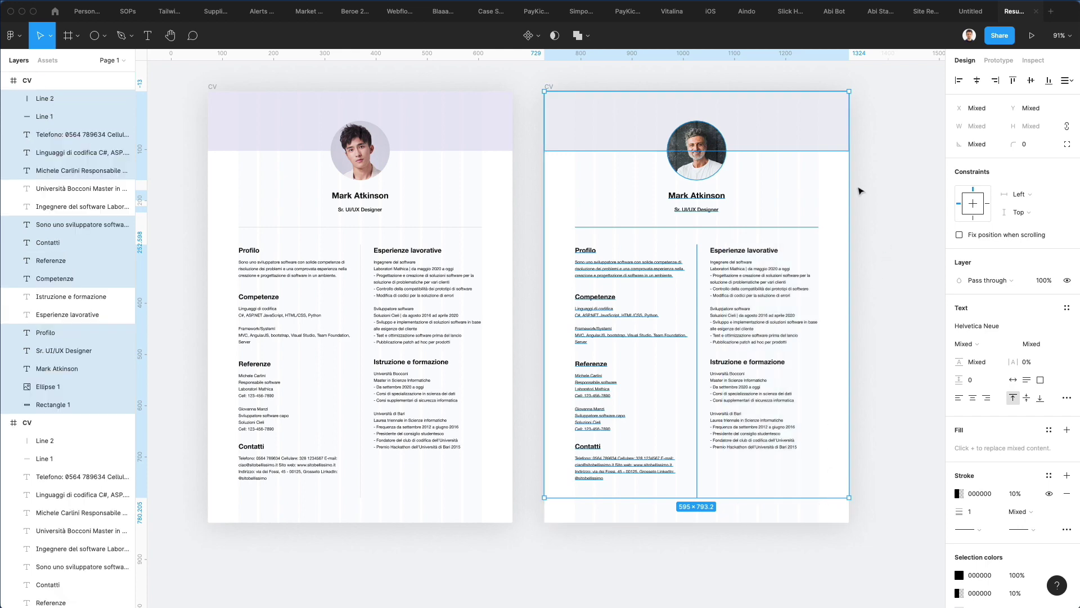
{"action": "left_click", "coordinate": [860, 191]}
{"action": "left_click", "coordinate": [743, 250]}
{"action": "left_click", "coordinate": [745, 276], "text": "shift"}
{"action": "left_click", "coordinate": [628, 267], "text": "shift"}
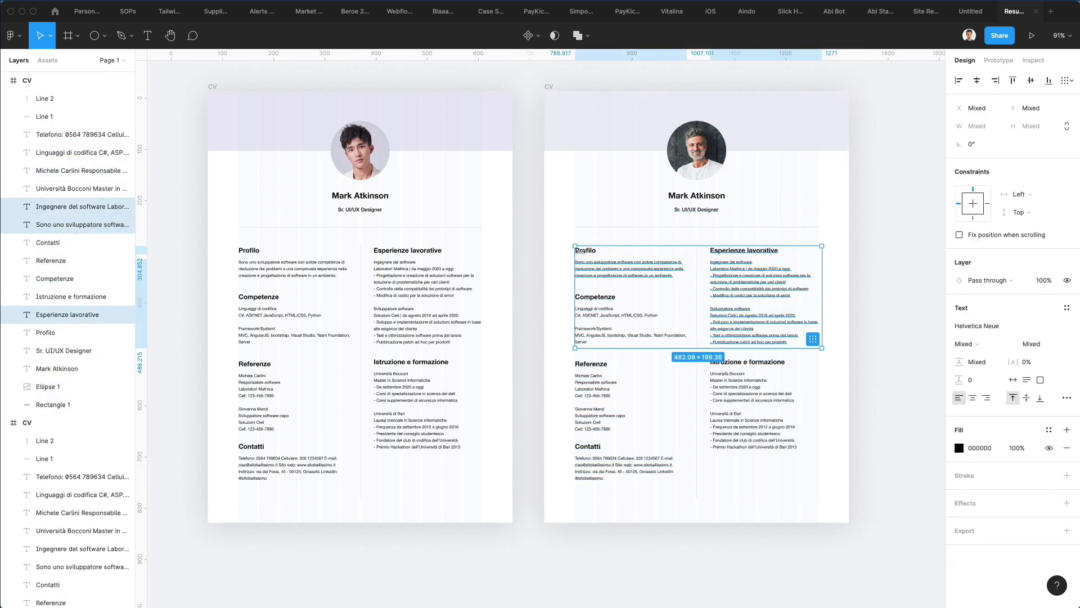
{"action": "left_click", "coordinate": [582, 251], "text": "shift"}
{"action": "left_click", "coordinate": [596, 297], "text": "shift"}
{"action": "left_click", "coordinate": [619, 310], "text": "shift"}
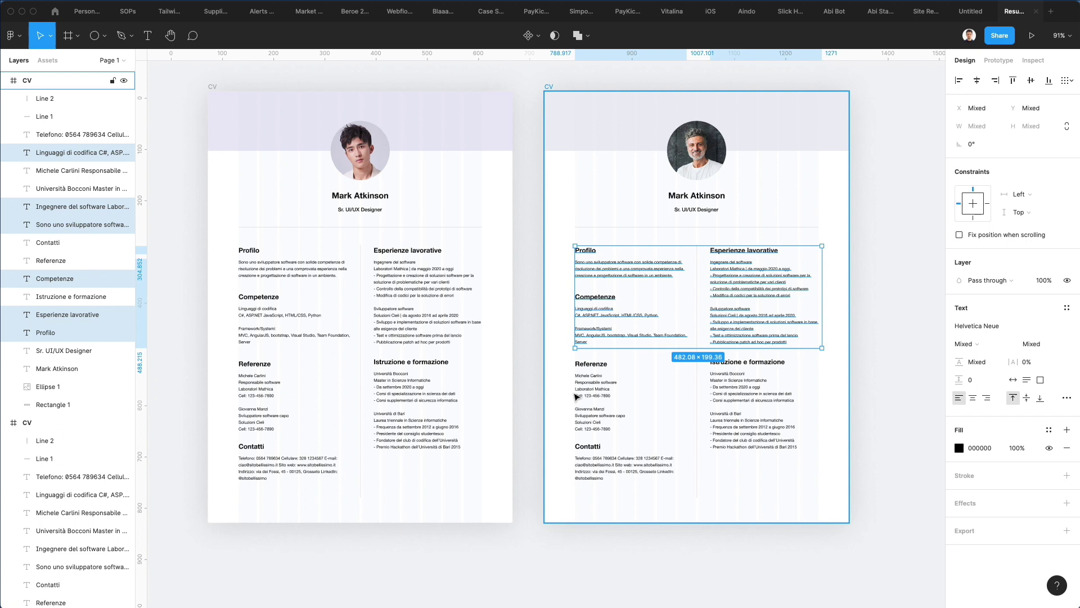
Step: Add the Referenze, Contatti and Istruzione texts, then eyedrop white onto all selected text
{"action": "left_click", "coordinate": [591, 364], "text": "shift"}
{"action": "left_click", "coordinate": [582, 388], "text": "shift"}
{"action": "left_click", "coordinate": [588, 447], "text": "shift"}
{"action": "left_click", "coordinate": [615, 465], "text": "shift"}
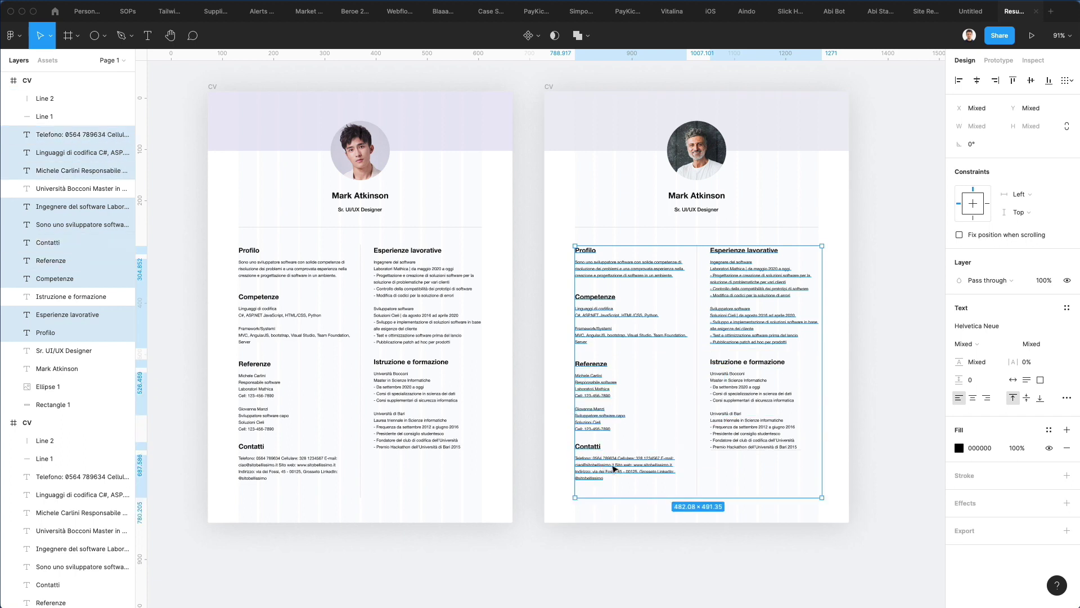
{"action": "left_click", "coordinate": [752, 434], "text": "shift"}
{"action": "left_click", "coordinate": [747, 368], "text": "shift"}
{"action": "key", "text": "i"}
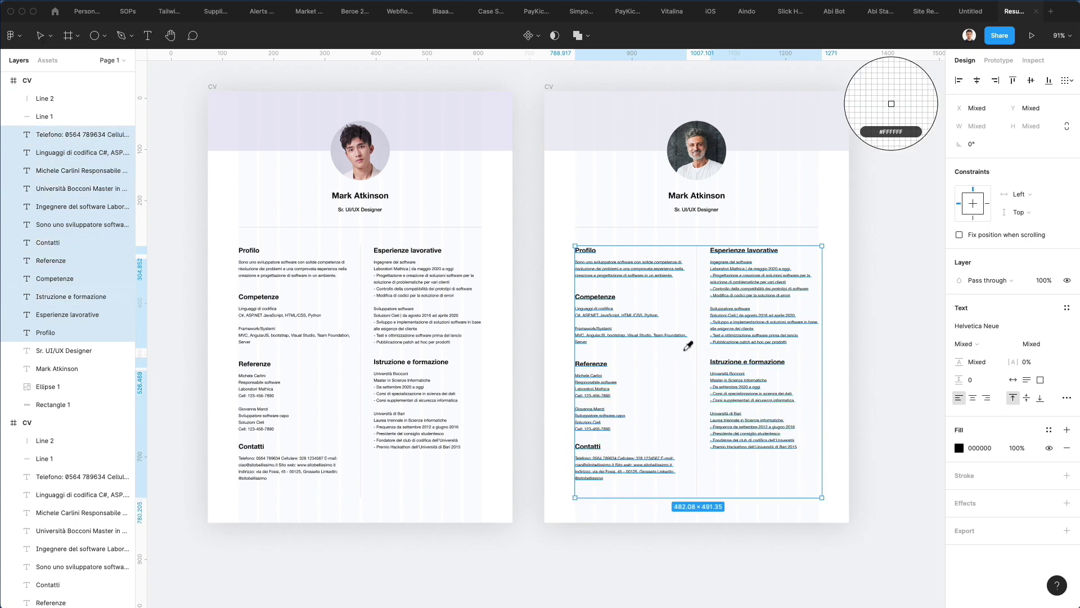
{"action": "left_click", "coordinate": [684, 349]}
Step: Select the right resume's vertical and horizontal divider lines
{"action": "left_click", "coordinate": [831, 326]}
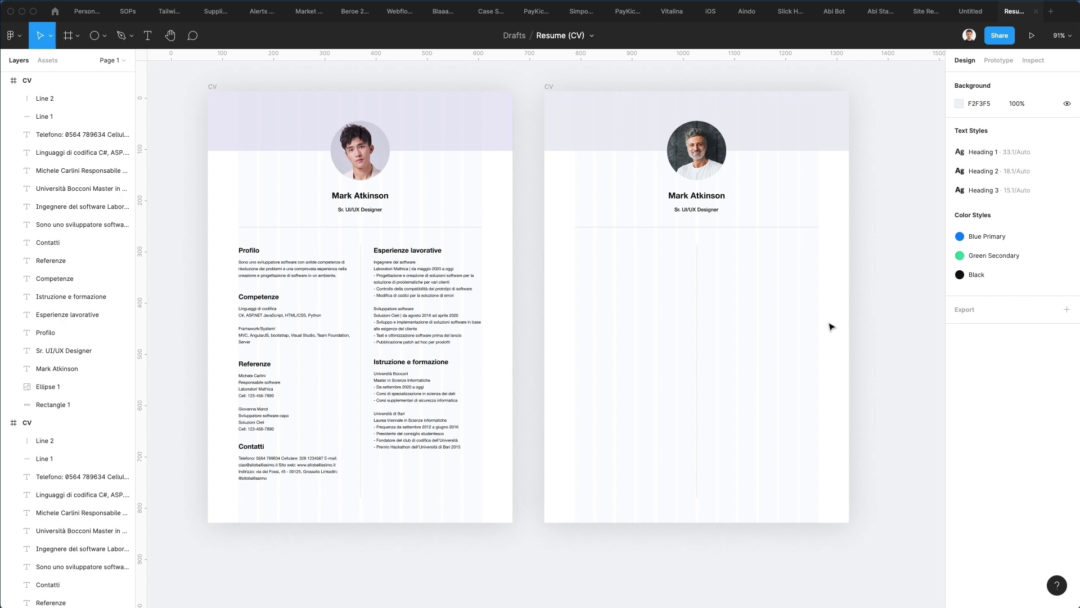
{"action": "left_click", "coordinate": [697, 269]}
{"action": "left_click", "coordinate": [721, 228], "text": "shift"}
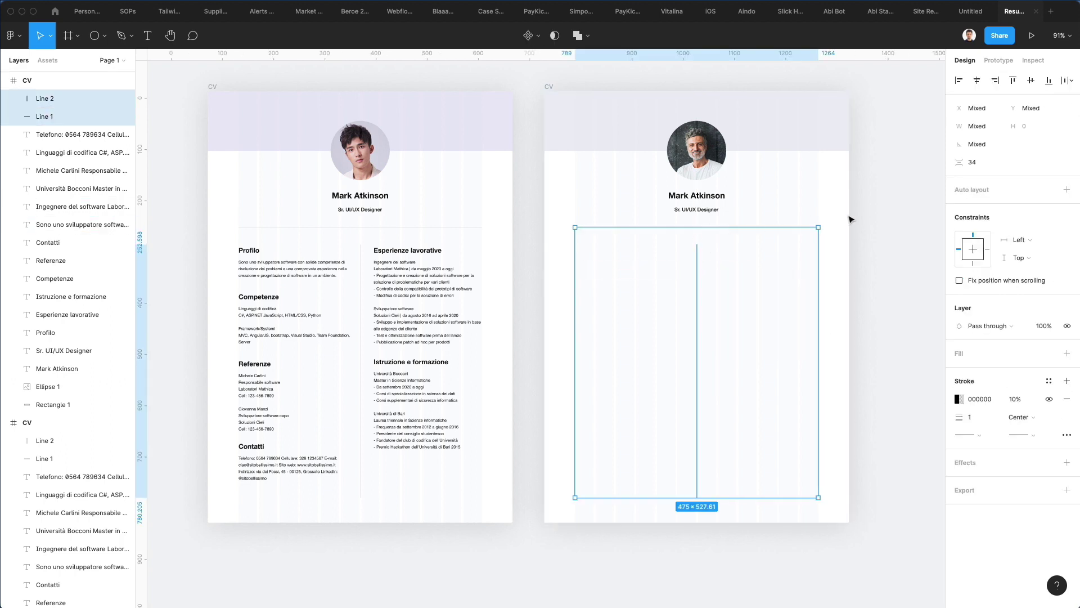
Step: Make the right resume's divider lines, name and Sr. UI/UX Designer title white
{"action": "key", "text": "i"}
{"action": "left_click", "coordinate": [846, 219]}
{"action": "left_click", "coordinate": [696, 195]}
{"action": "left_click", "coordinate": [698, 210], "text": "shift"}
{"action": "key", "text": "i"}
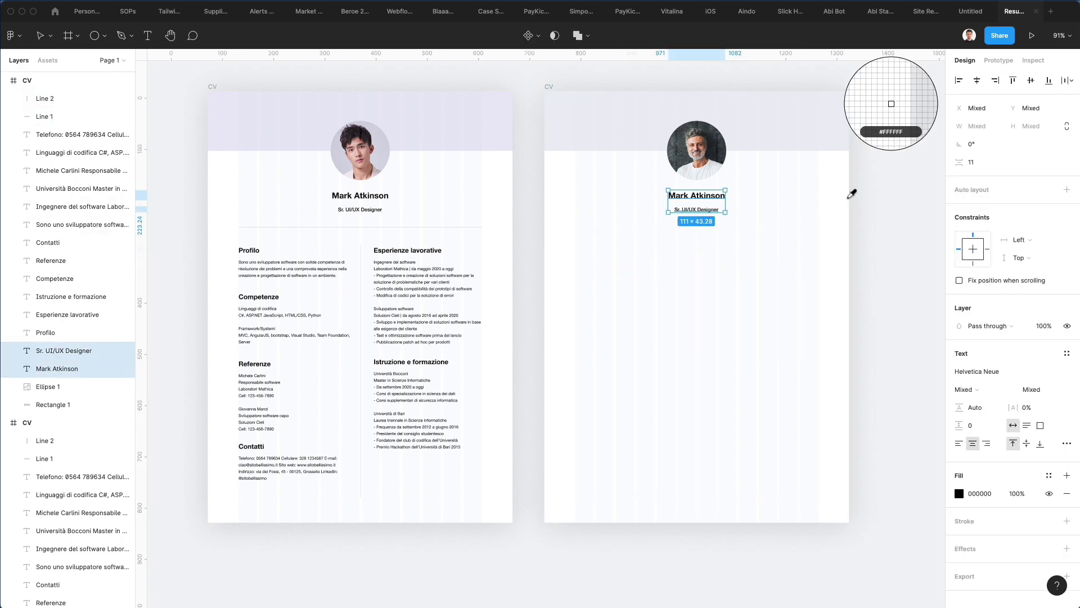
{"action": "left_click", "coordinate": [850, 196]}
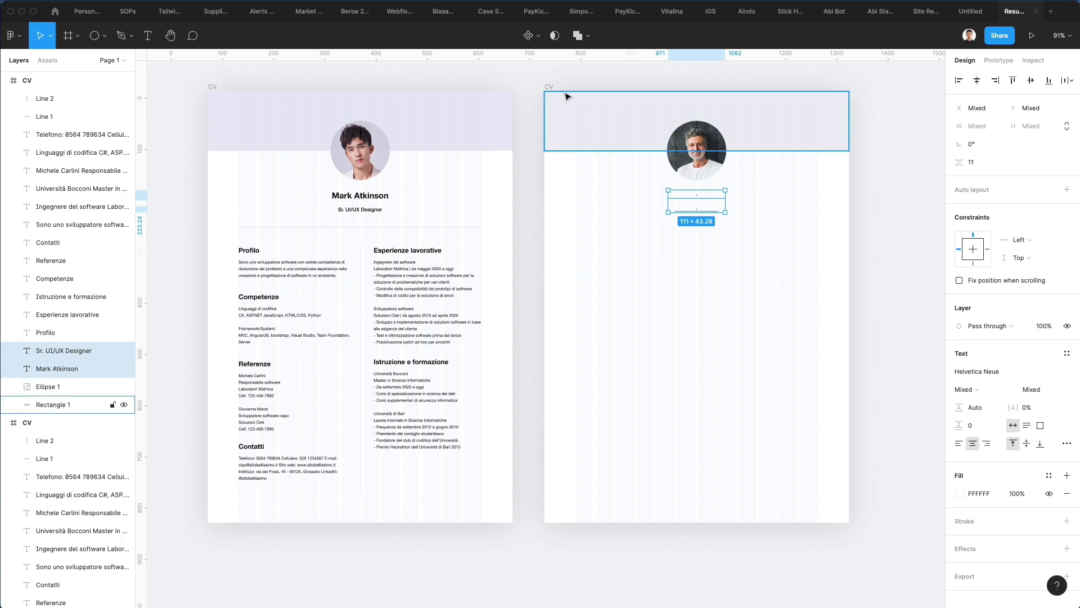
Step: Fill the right resume frame with dark navy 01002E
{"action": "left_click", "coordinate": [548, 87]}
{"action": "left_click", "coordinate": [959, 344]}
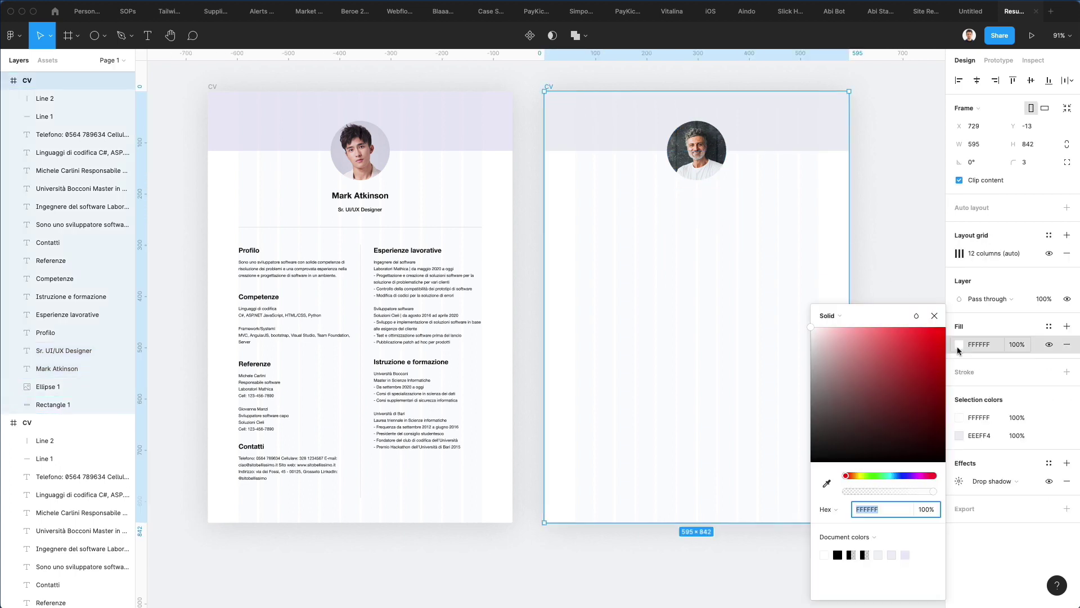
{"action": "left_click", "coordinate": [904, 478]}
{"action": "left_click_drag", "start_coordinate": [900, 349], "coordinate": [974, 444]}
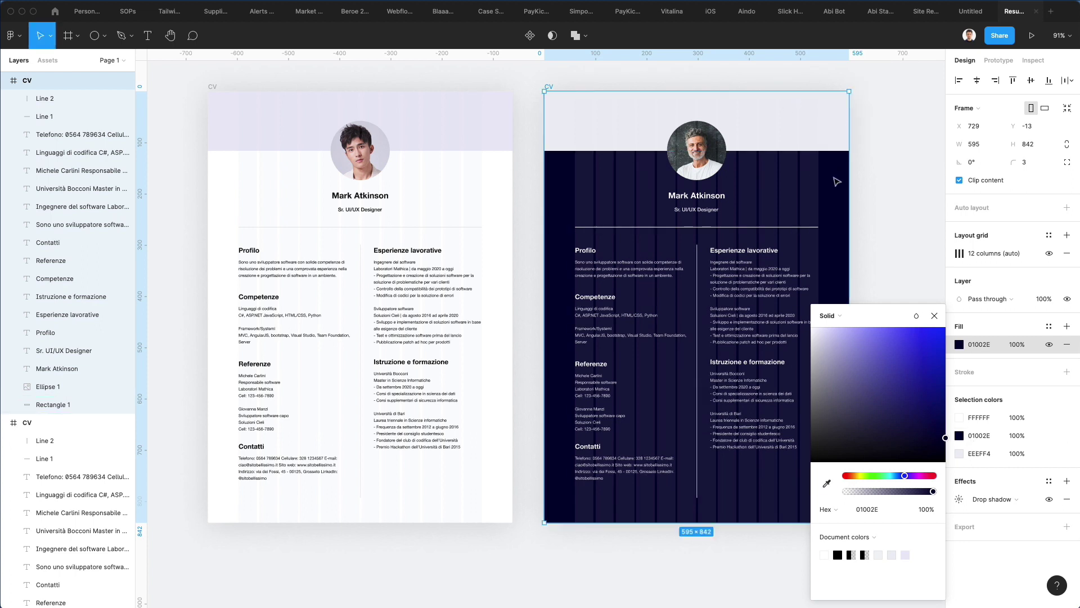
{"action": "left_click", "coordinate": [810, 130]}
Step: Copy the navy onto the header band, then brighten it to 020079
{"action": "key", "text": "i"}
{"action": "left_click", "coordinate": [891, 104]}
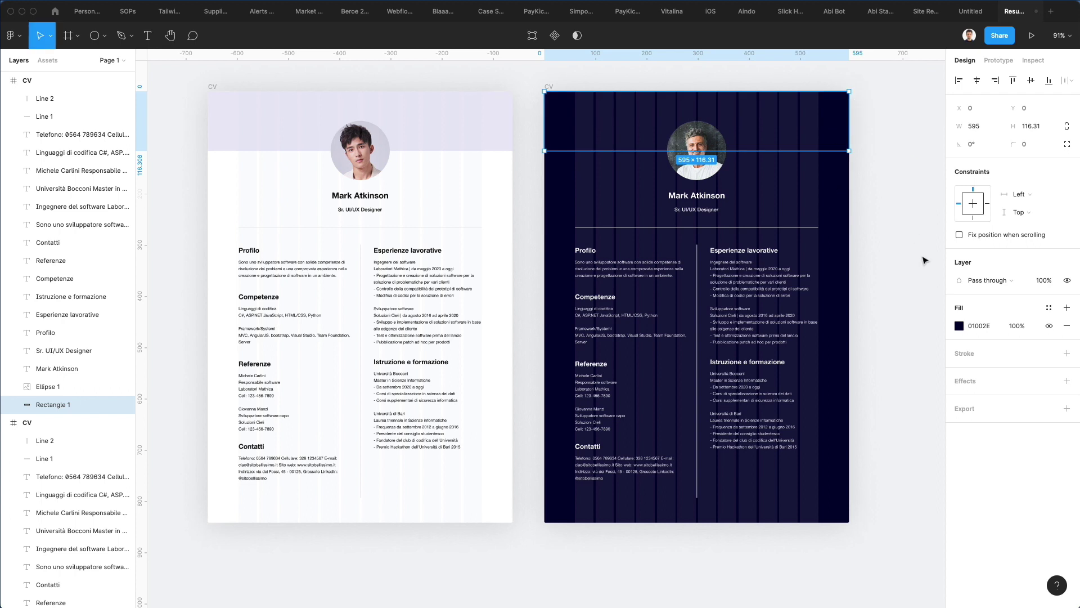
{"action": "left_click", "coordinate": [959, 325]}
{"action": "left_click_drag", "start_coordinate": [923, 405], "coordinate": [968, 404]}
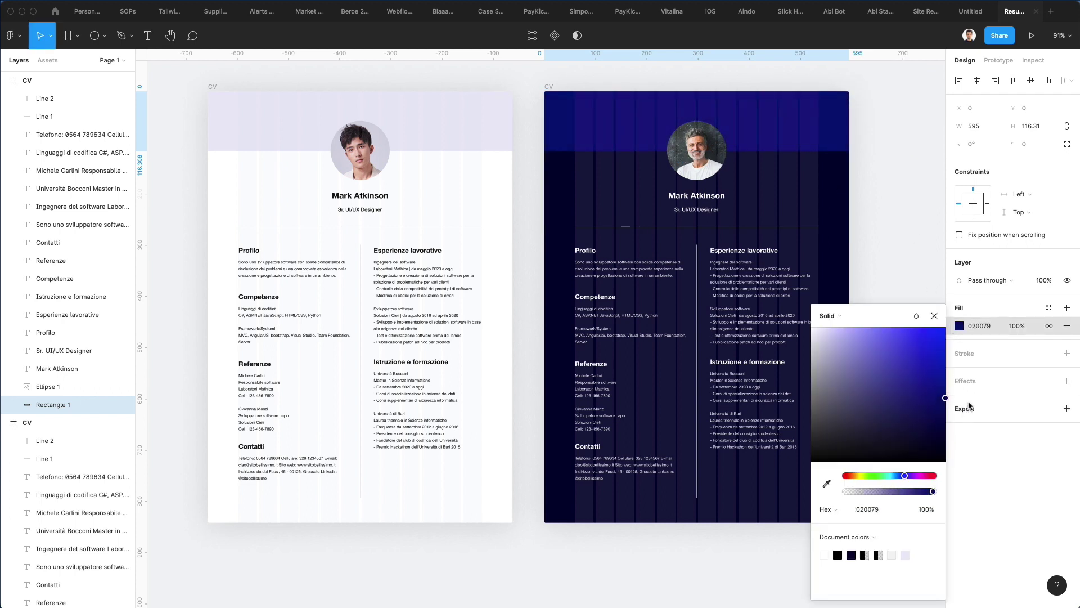
{"action": "left_click", "coordinate": [900, 223]}
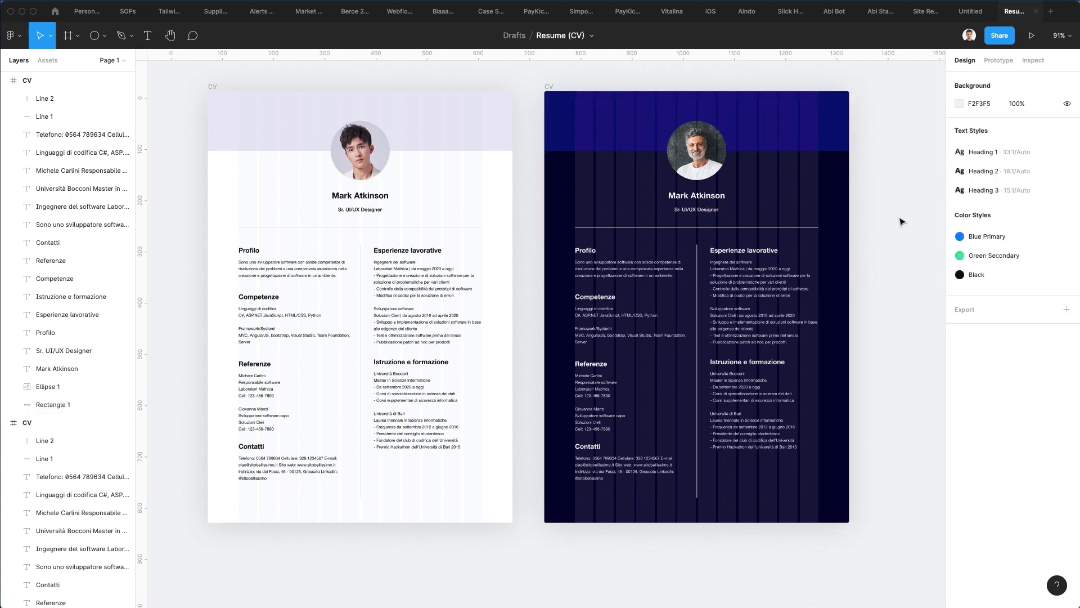
Step: Fade the dark resume's two divider lines to 15% opacity
{"action": "left_click", "coordinate": [692, 227]}
{"action": "left_click", "coordinate": [697, 260], "text": "shift"}
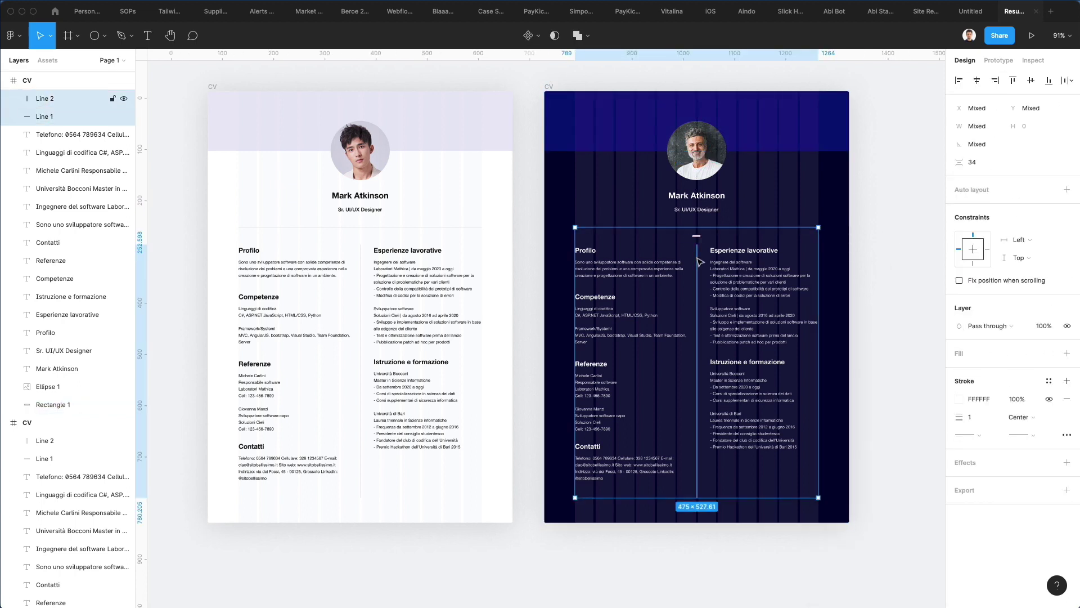
{"action": "key", "text": "2"}
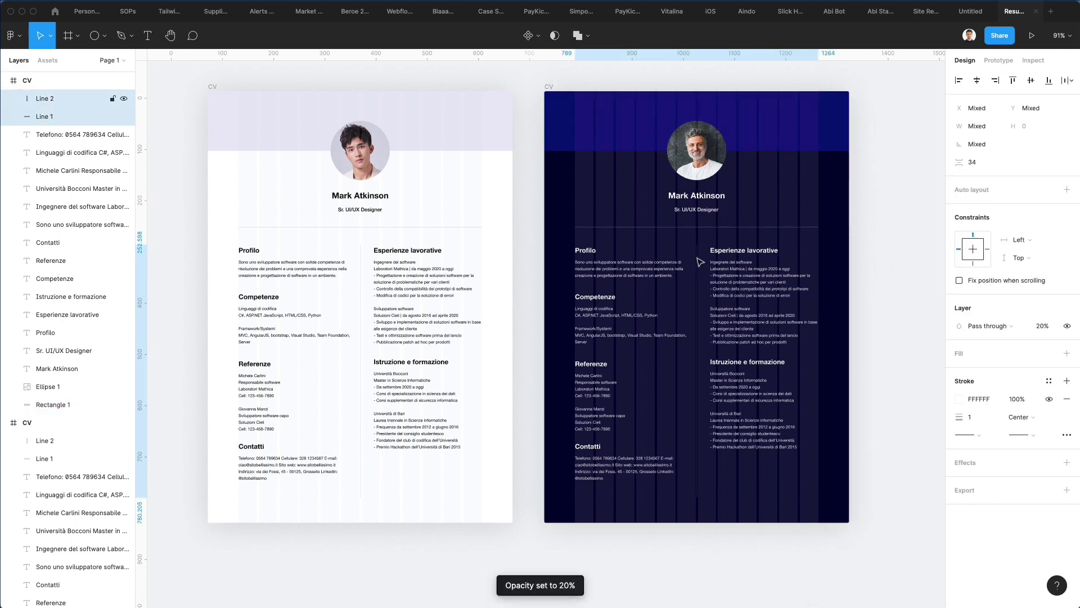
{"action": "key", "text": "1"}
{"action": "key", "text": "5"}
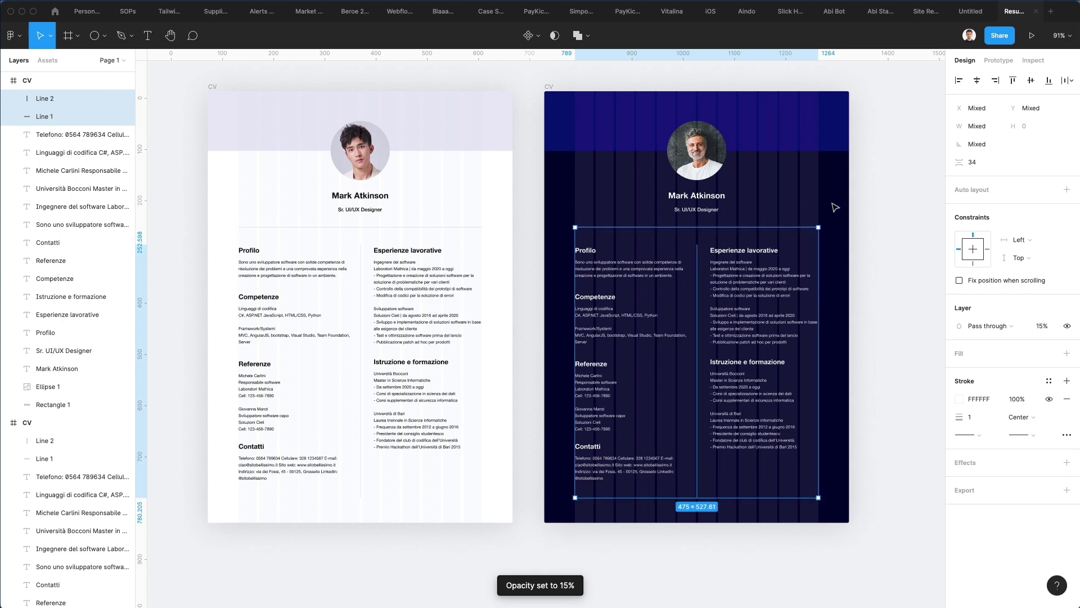
{"action": "left_click", "coordinate": [876, 207]}
Step: Turn off the layout grids on both resume frames and hide the Figma interface
{"action": "left_click", "coordinate": [212, 87]}
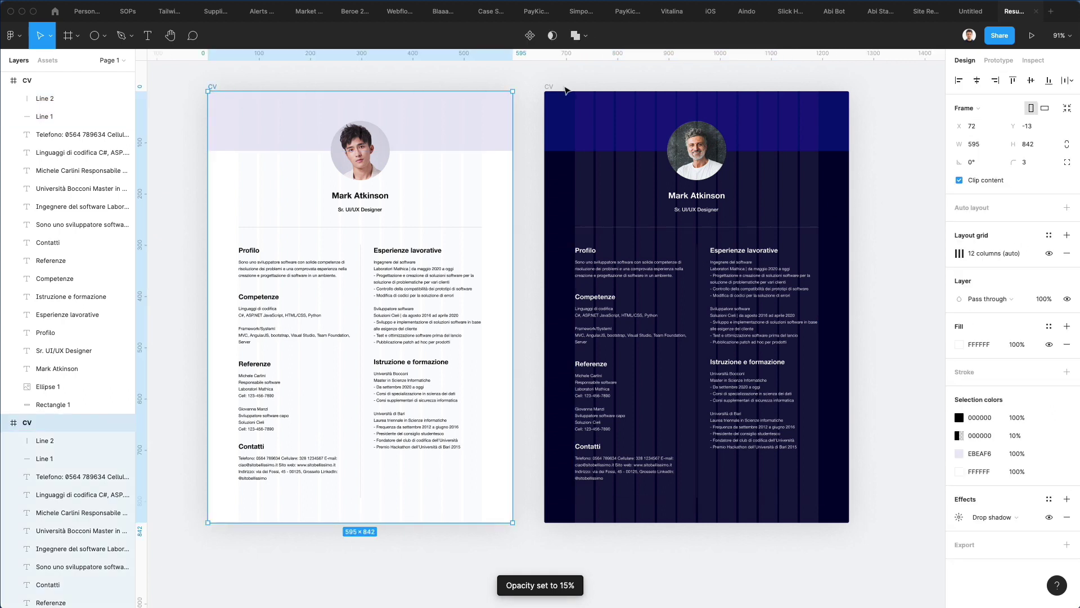
{"action": "left_click", "coordinate": [550, 87], "text": "shift"}
{"action": "left_click", "coordinate": [1047, 272]}
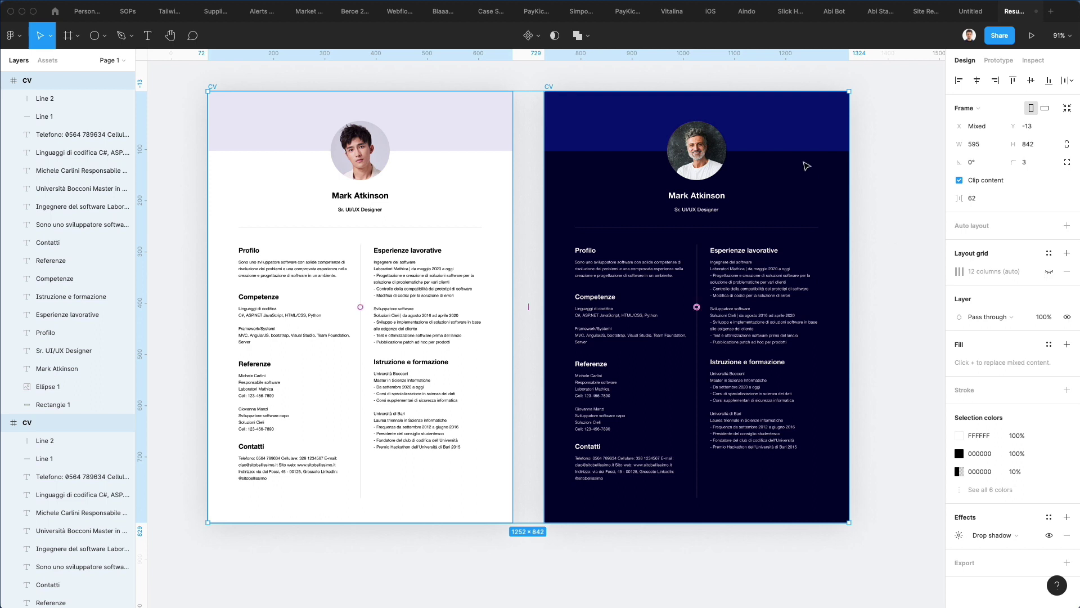
{"action": "left_click", "coordinate": [868, 170]}
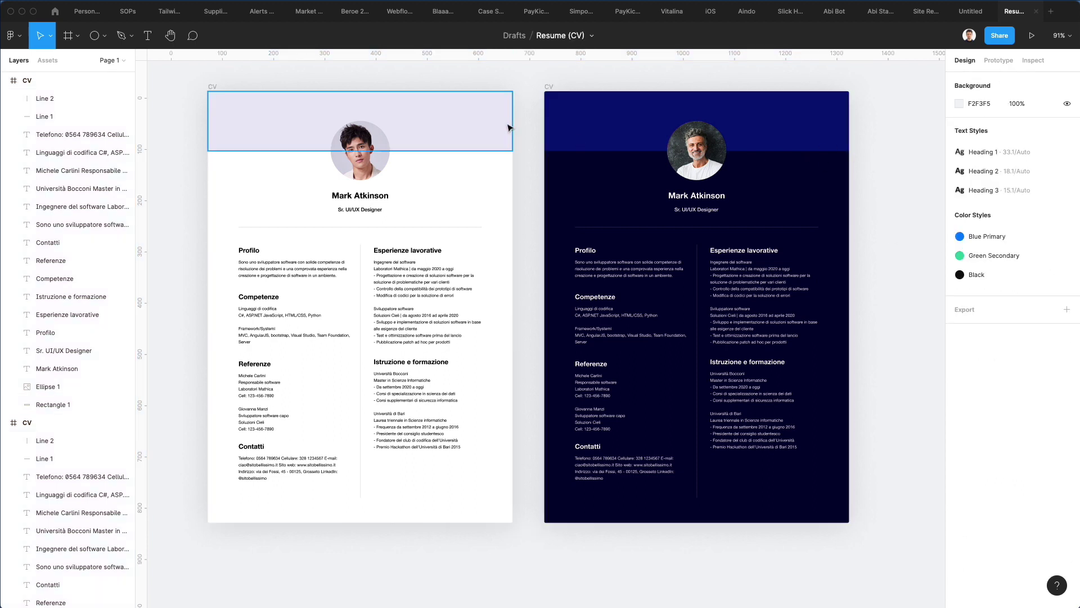
{"action": "key", "text": "super+backslash"}
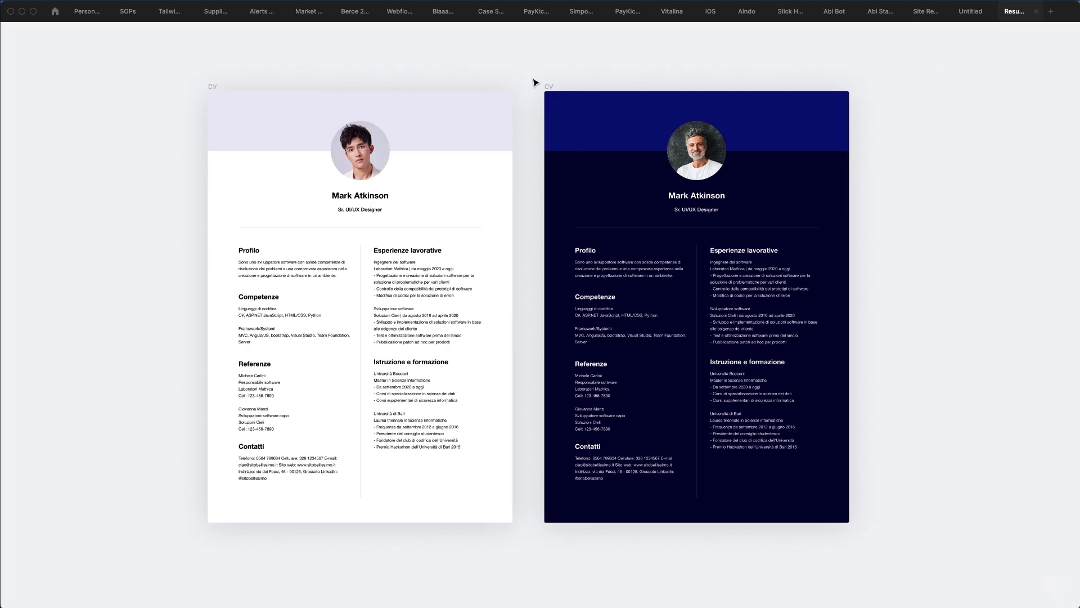
{"action": "left_click", "coordinate": [549, 87]}
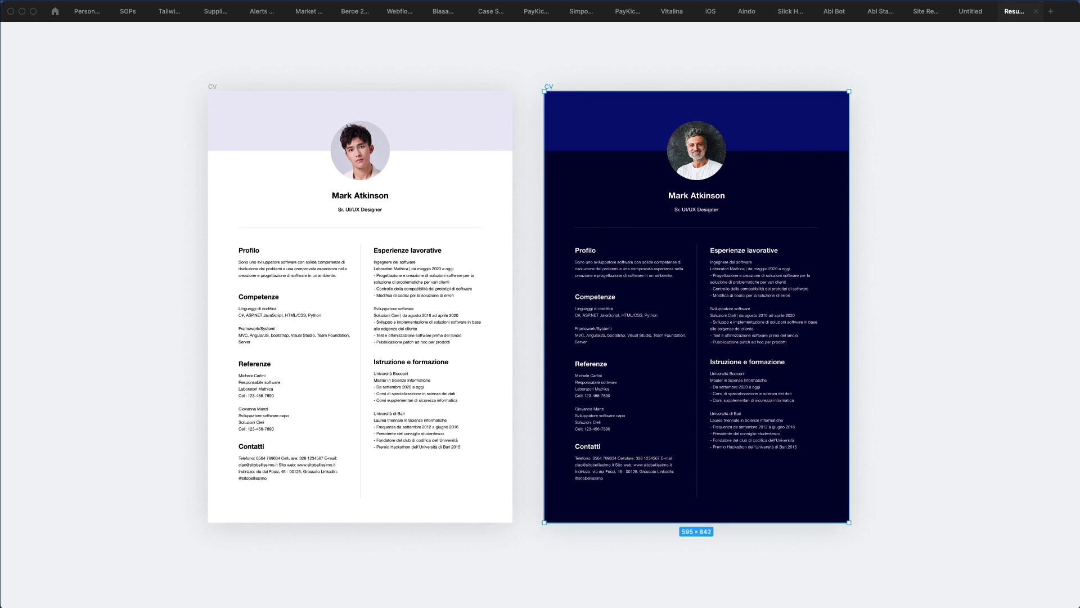